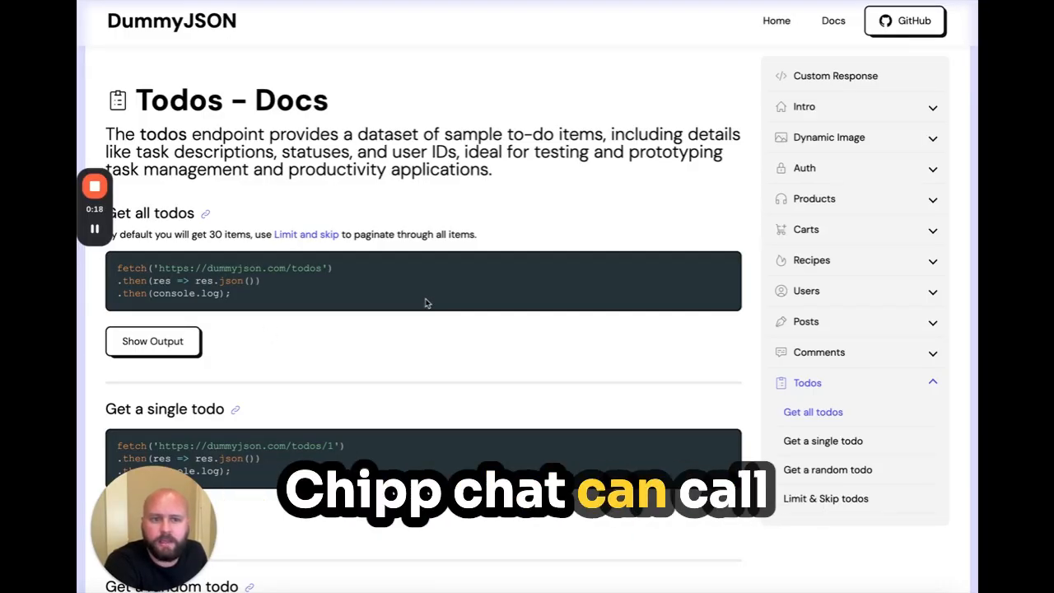
{"action": "scroll", "coordinate": [426, 303], "scroll_direction": "down", "scroll_amount": 5}
{"action": "scroll", "coordinate": [426, 303], "scroll_direction": "up", "scroll_amount": 5}
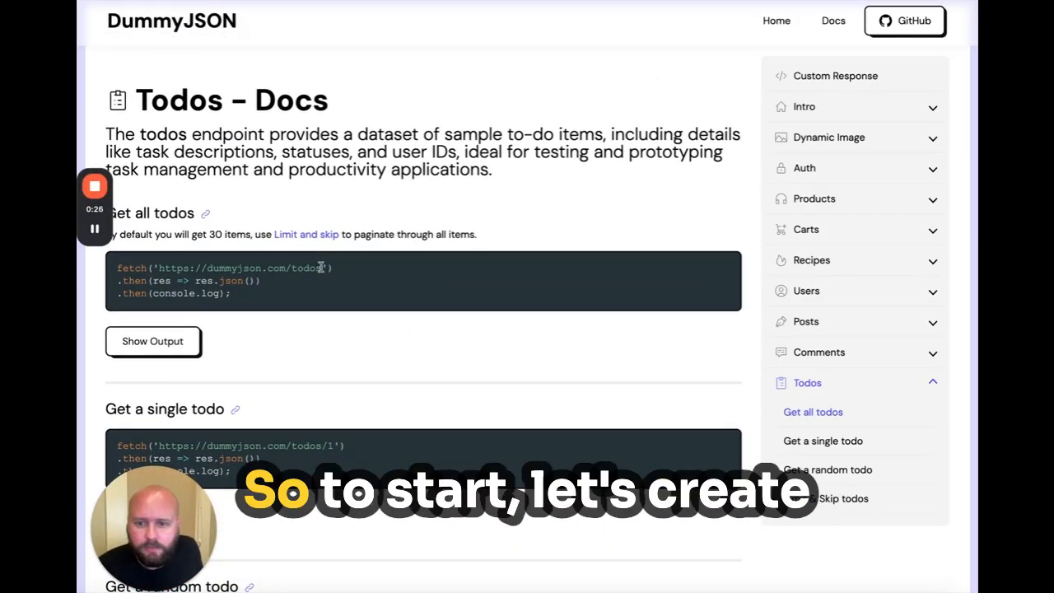
{"action": "left_click_drag", "start_coordinate": [321, 268], "coordinate": [231, 267]}
{"action": "left_click_drag", "start_coordinate": [154, 266], "coordinate": [328, 267]}
{"action": "key", "text": "ctrl+c"}
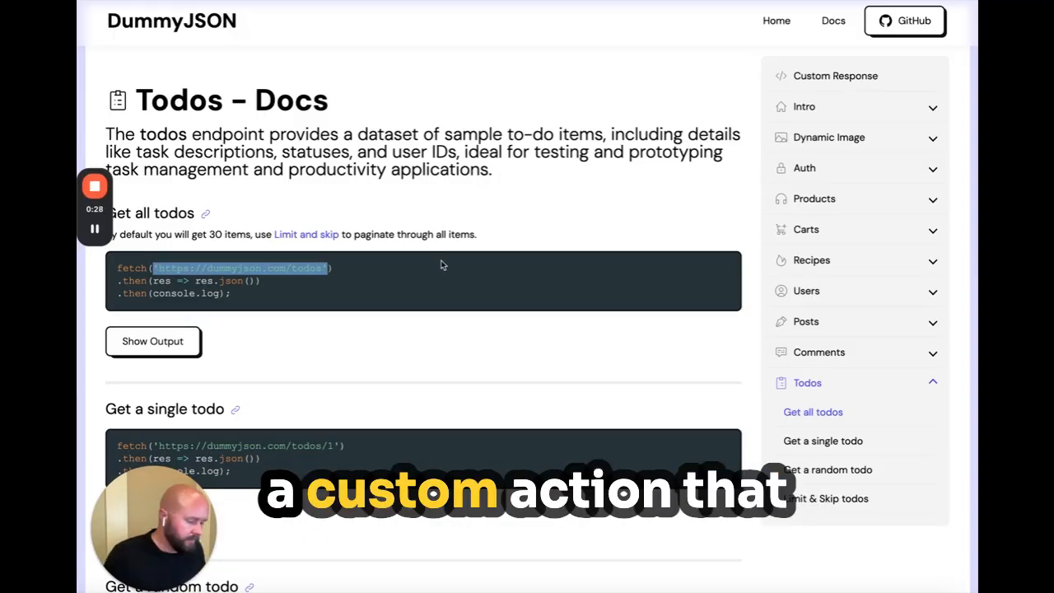
Step: Switch to the To-do Bot builder in Chipp and start a custom API action titled "Get full list of TODOs"
{"action": "key", "text": "ctrl+Tab"}
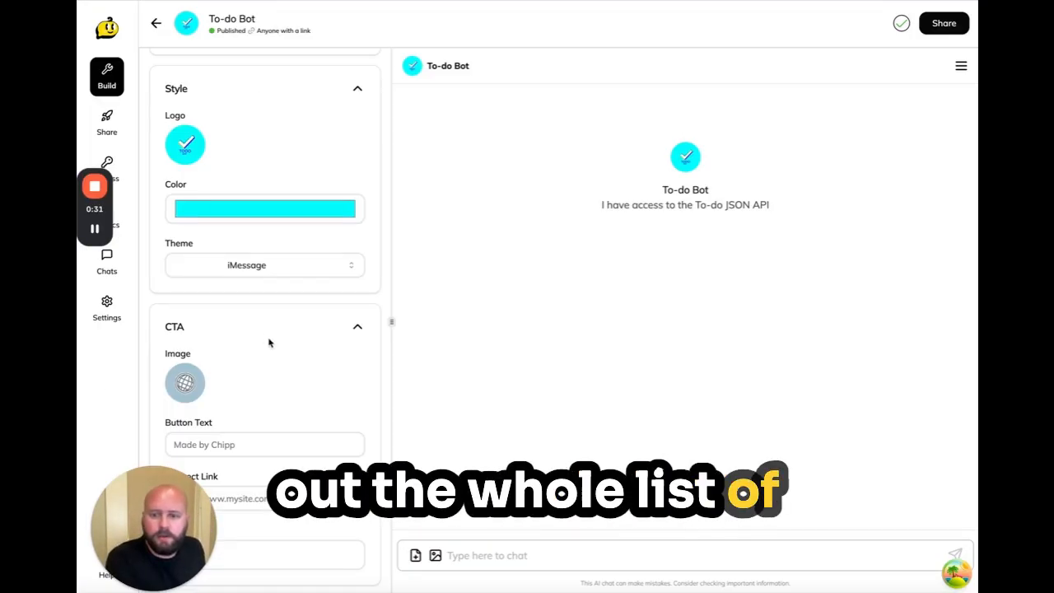
{"action": "scroll", "coordinate": [268, 338], "scroll_direction": "up", "scroll_amount": 6}
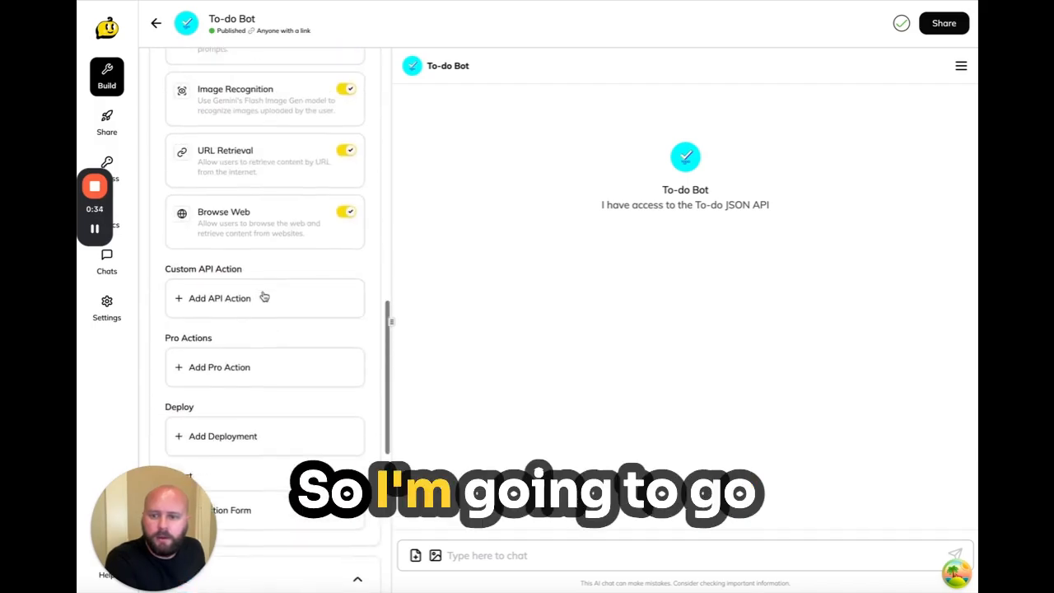
{"action": "left_click", "coordinate": [220, 327]}
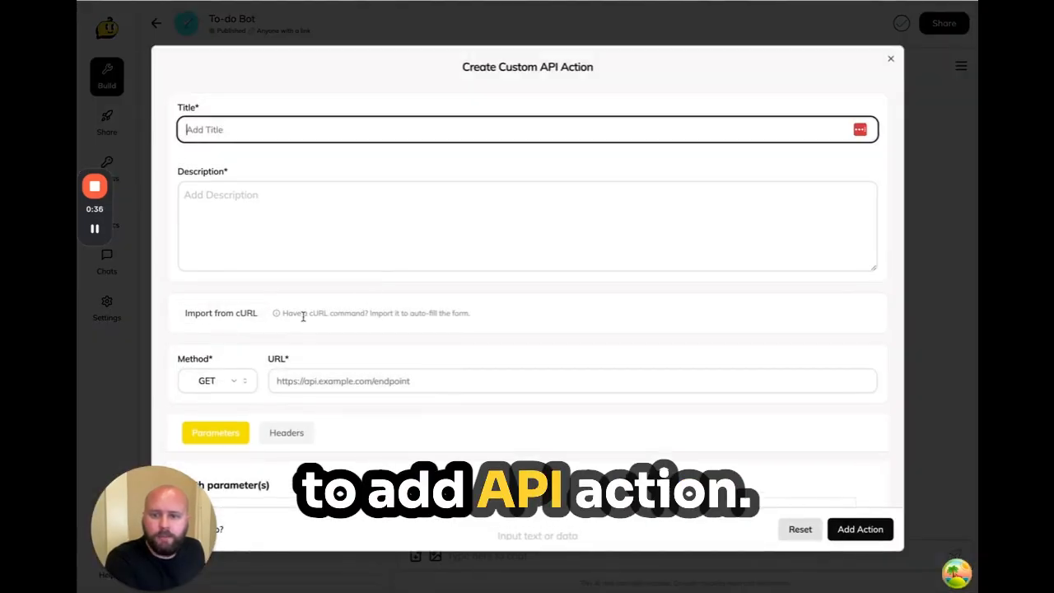
{"action": "type", "text": "Get"}
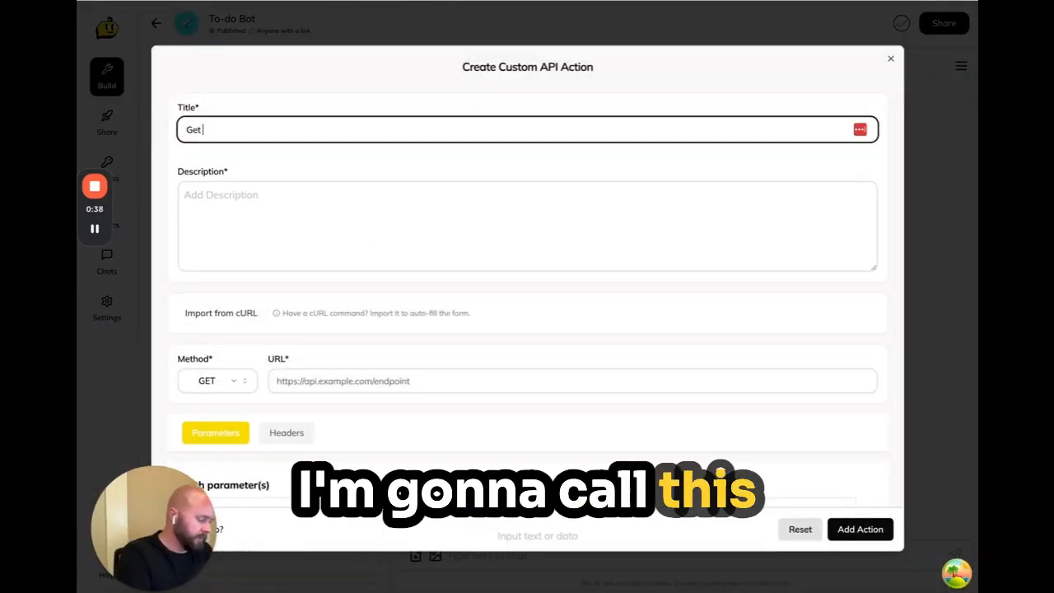
{"action": "type", "text": " full l"}
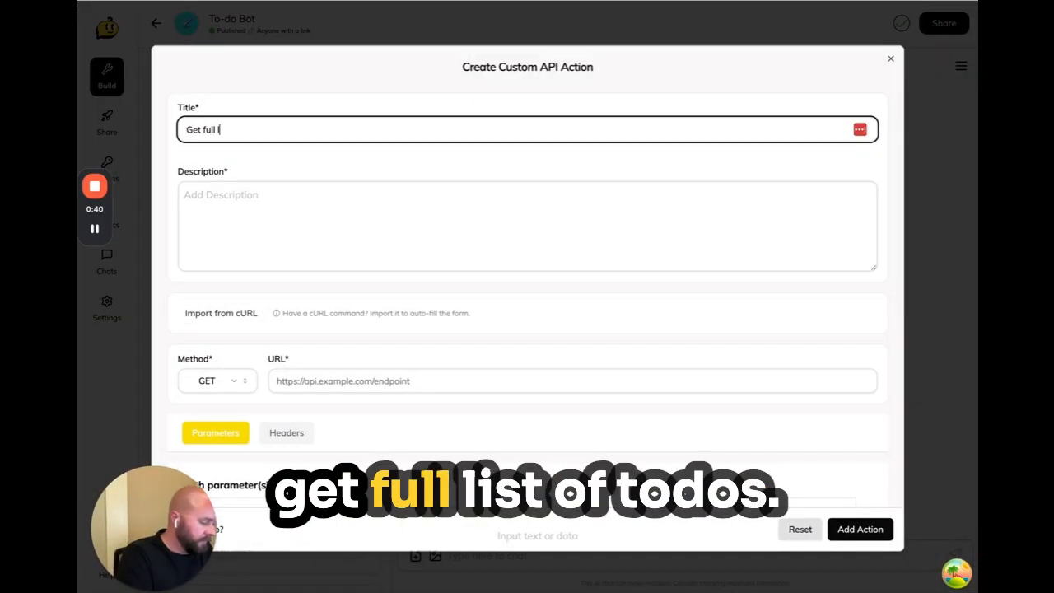
{"action": "type", "text": "ist of TODOs"}
{"action": "key", "text": "Tab"}
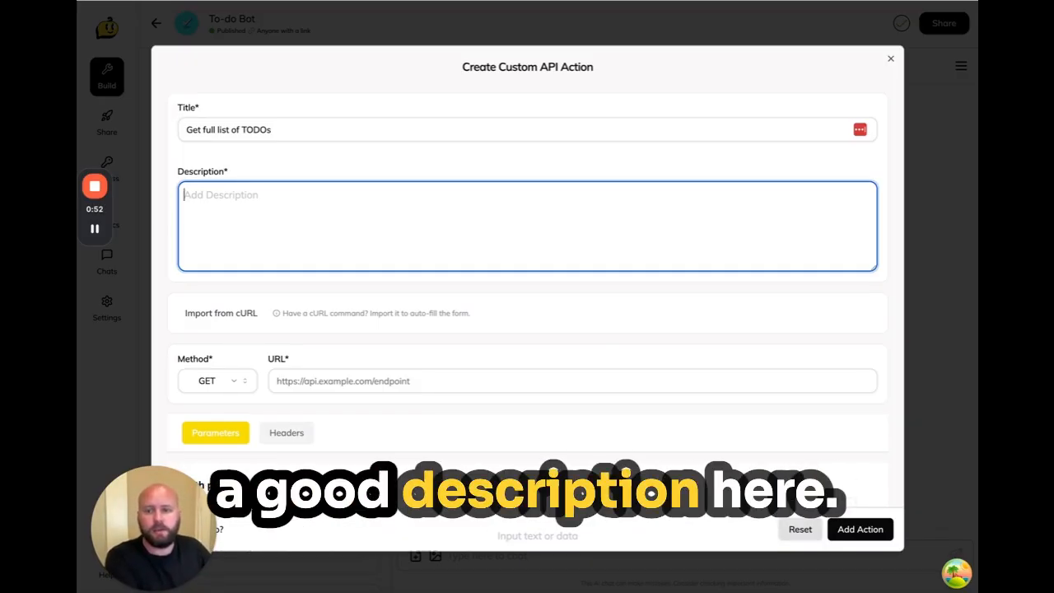
Step: Describe the action as "Call this whenever the user asks to retrieve the full list of TODOs."
{"action": "type", "text": "Call this whenever the user "}
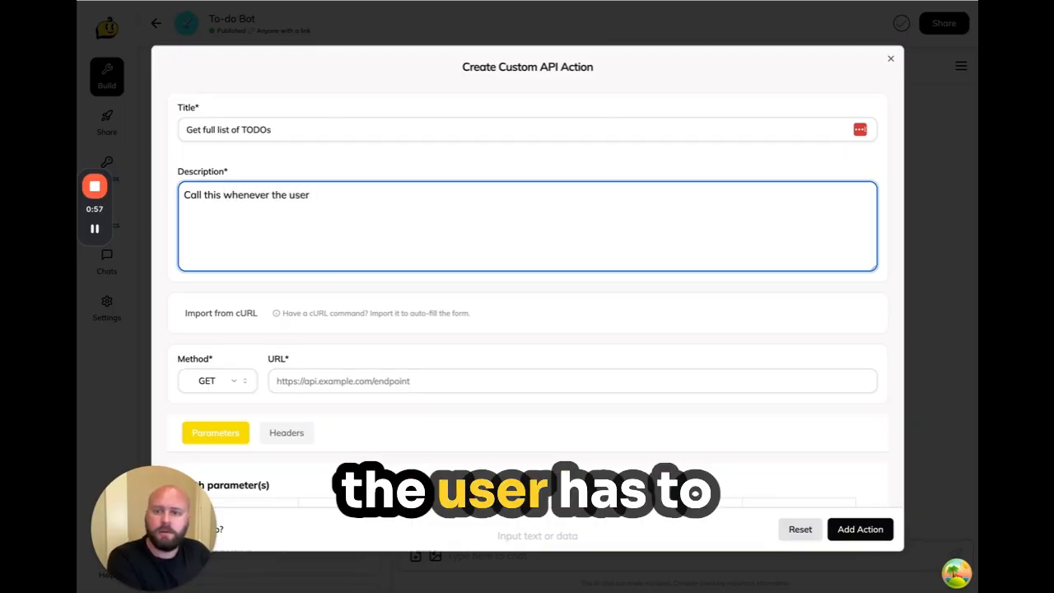
{"action": "type", "text": "asks to retriev"}
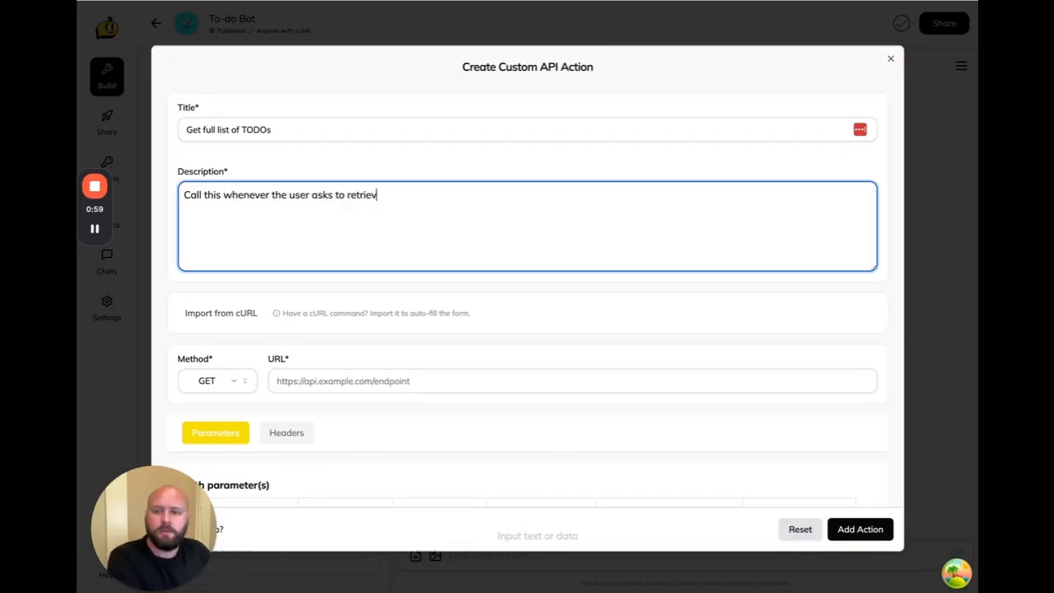
{"action": "type", "text": "e the full ist of"}
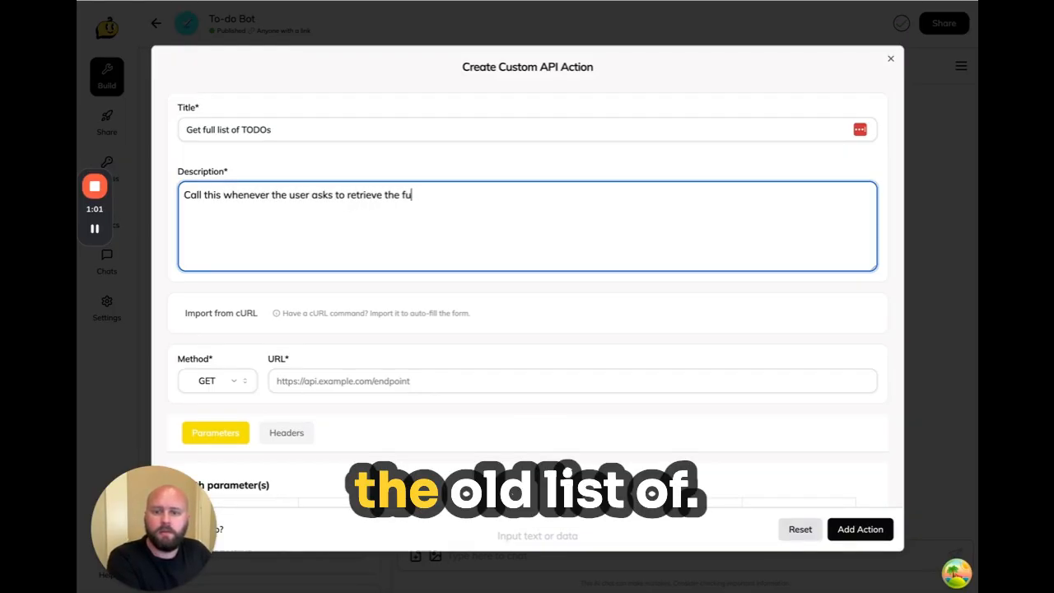
{"action": "key", "text": "BackSpace"}
{"action": "key", "text": "BackSpace"}
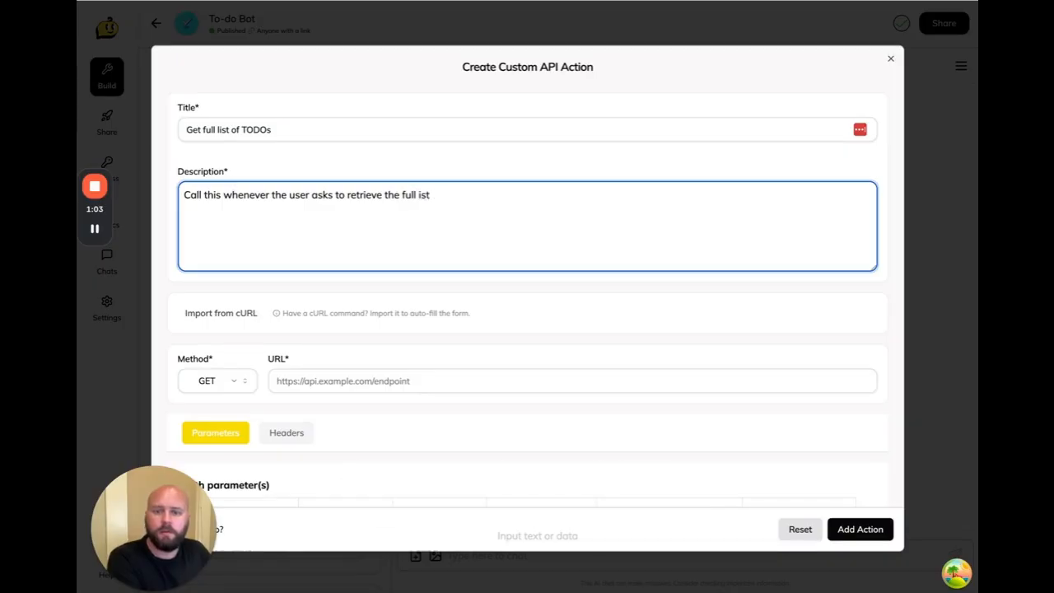
{"action": "type", "text": "of TOD"}
{"action": "type", "text": "S"}
{"action": "key", "text": "BackSpace"}
{"action": "type", "text": "s."}
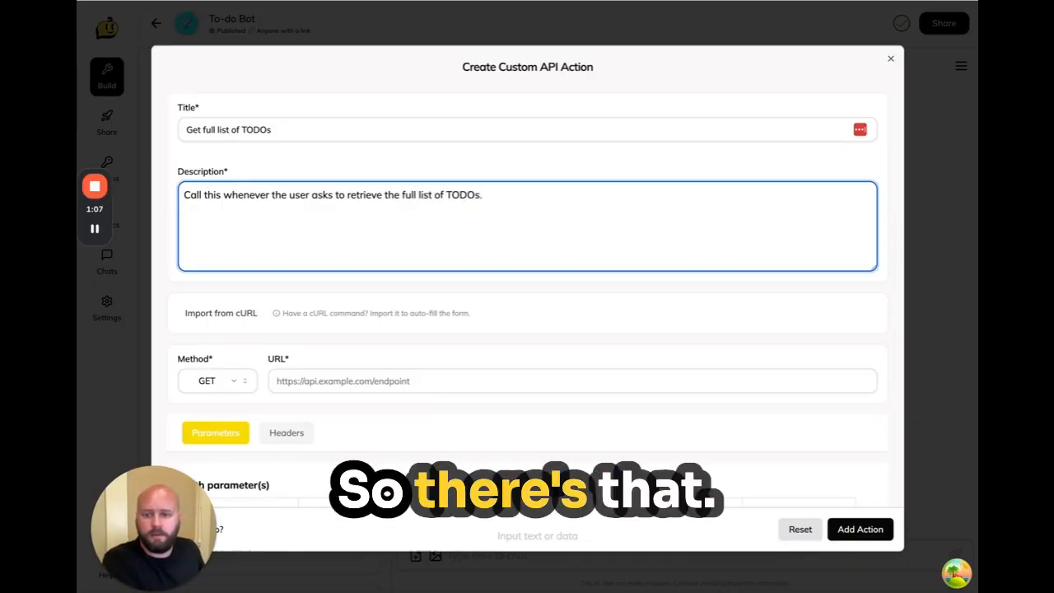
{"action": "scroll", "coordinate": [201, 313], "scroll_direction": "down", "scroll_amount": 1}
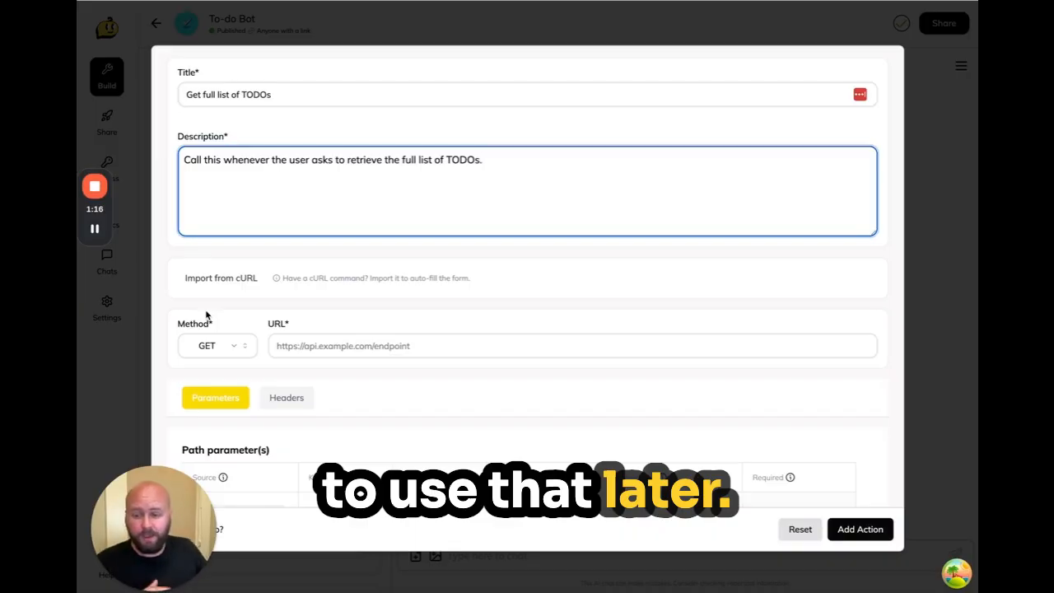
{"action": "scroll", "coordinate": [206, 315], "scroll_direction": "down", "scroll_amount": 2}
{"action": "left_click", "coordinate": [342, 270]}
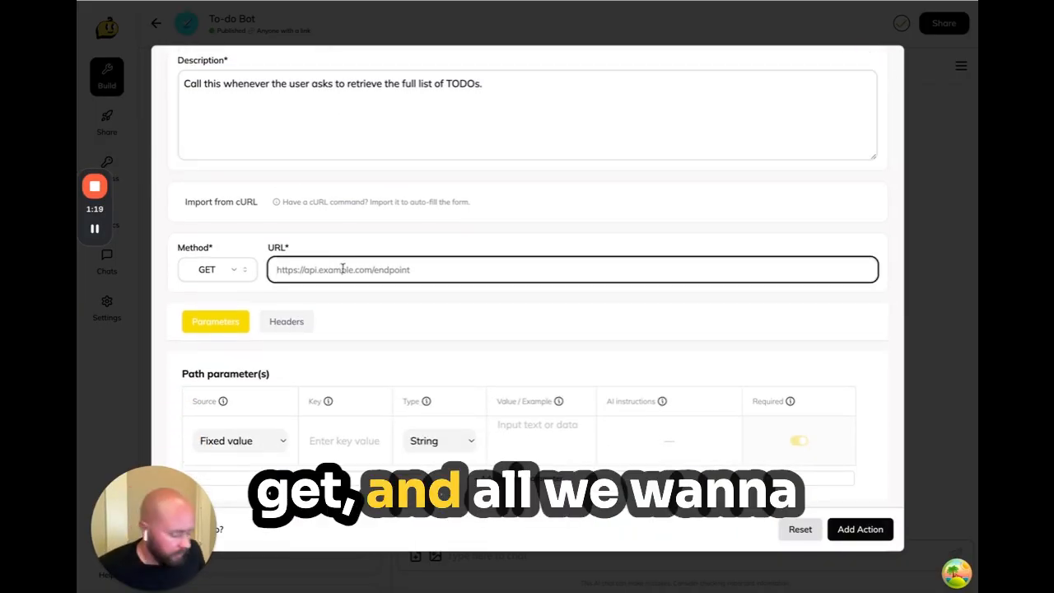
{"action": "key", "text": "ctrl+v"}
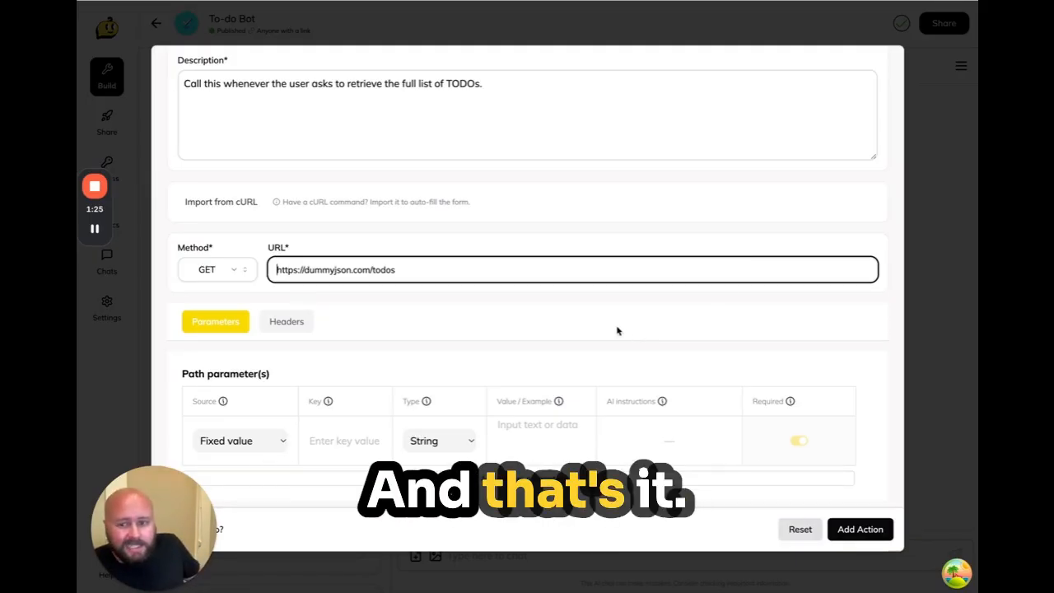
Step: Run a test of the API action and review the returned JSON through to its end
{"action": "scroll", "coordinate": [618, 329], "scroll_direction": "down", "scroll_amount": 5}
{"action": "scroll", "coordinate": [618, 330], "scroll_direction": "down", "scroll_amount": 5}
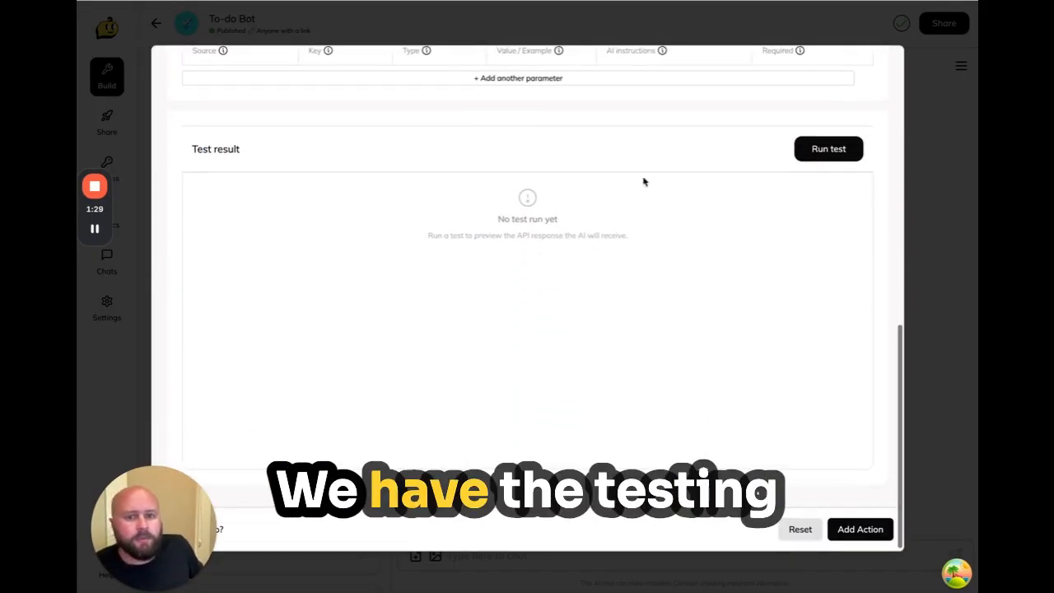
{"action": "left_click", "coordinate": [848, 149]}
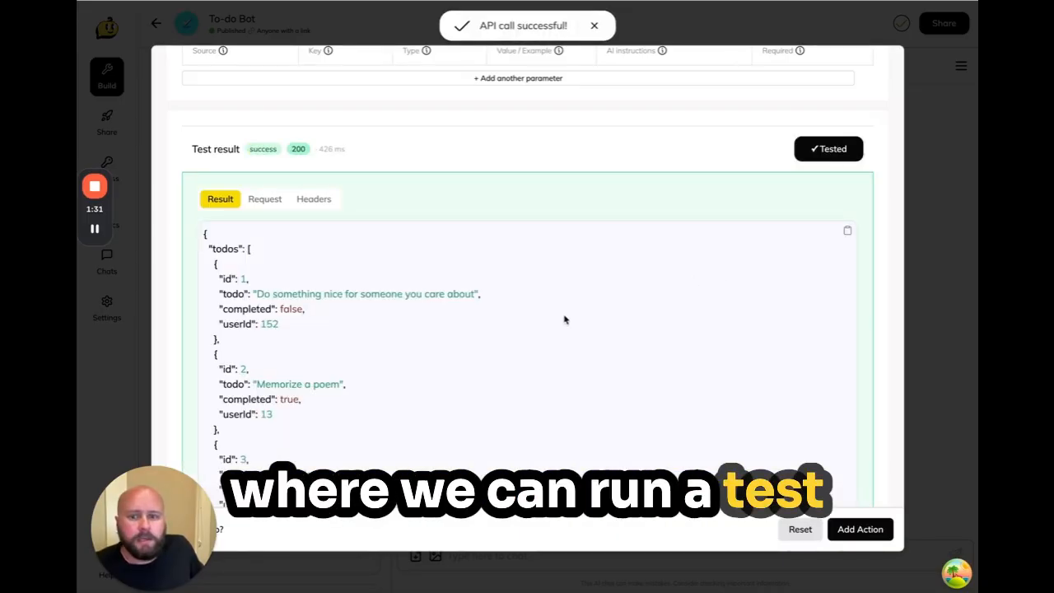
{"action": "scroll", "coordinate": [556, 313], "scroll_direction": "down", "scroll_amount": 3}
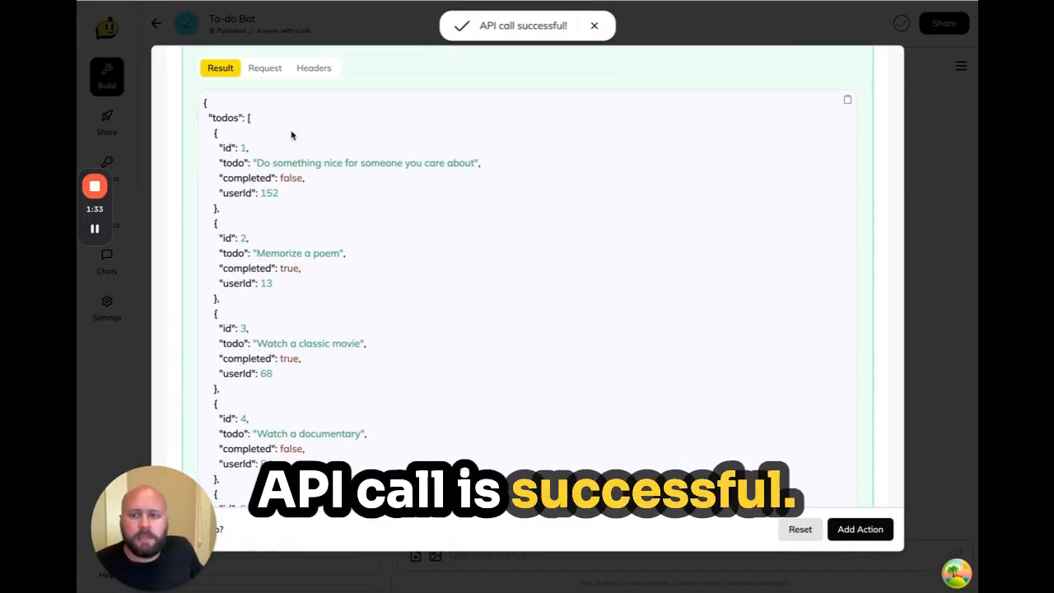
{"action": "scroll", "coordinate": [298, 422], "scroll_direction": "down", "scroll_amount": 15}
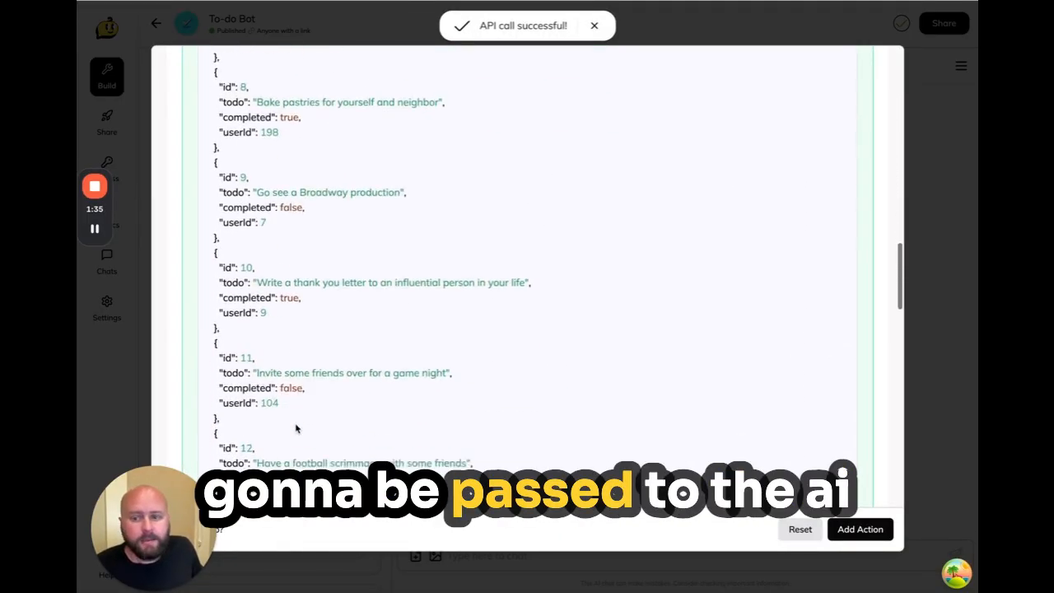
{"action": "scroll", "coordinate": [295, 423], "scroll_direction": "down", "scroll_amount": 20}
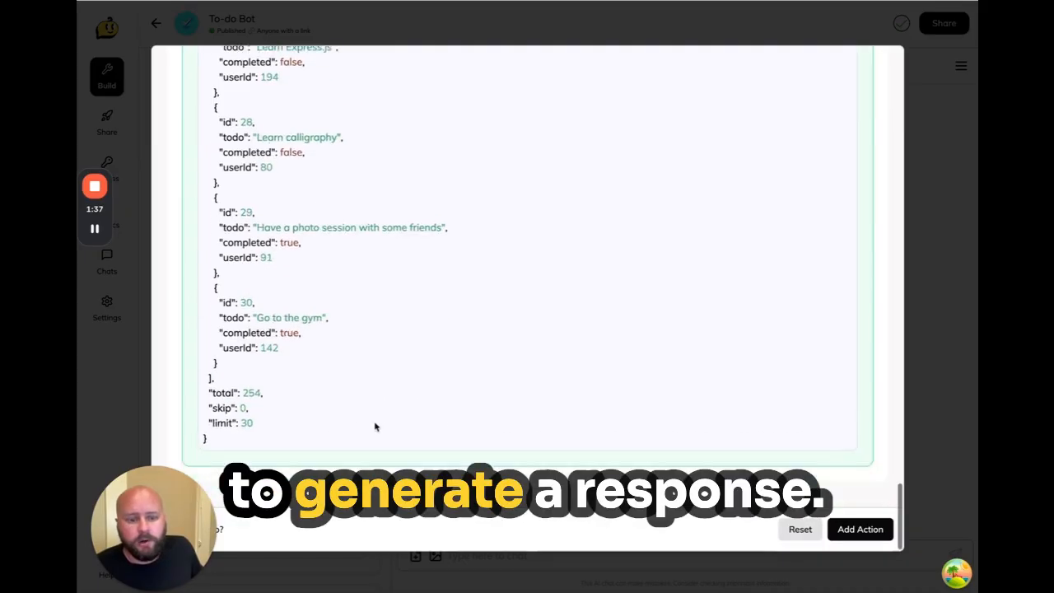
Step: Add the full-list action to the bot and ask it "What are my TODOs?" in the chat
{"action": "left_click", "coordinate": [856, 529]}
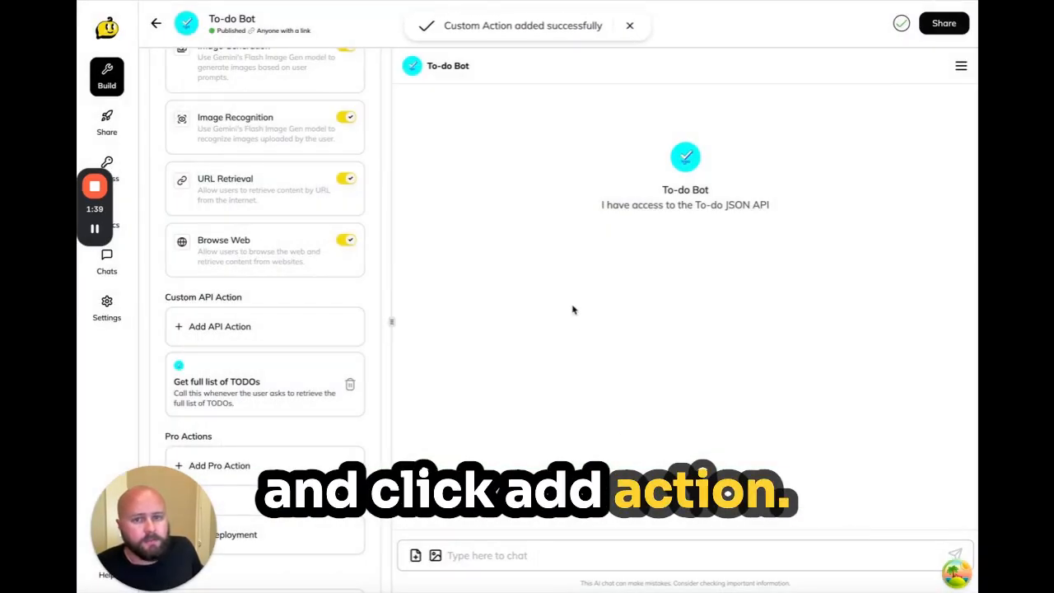
{"action": "left_click", "coordinate": [554, 554]}
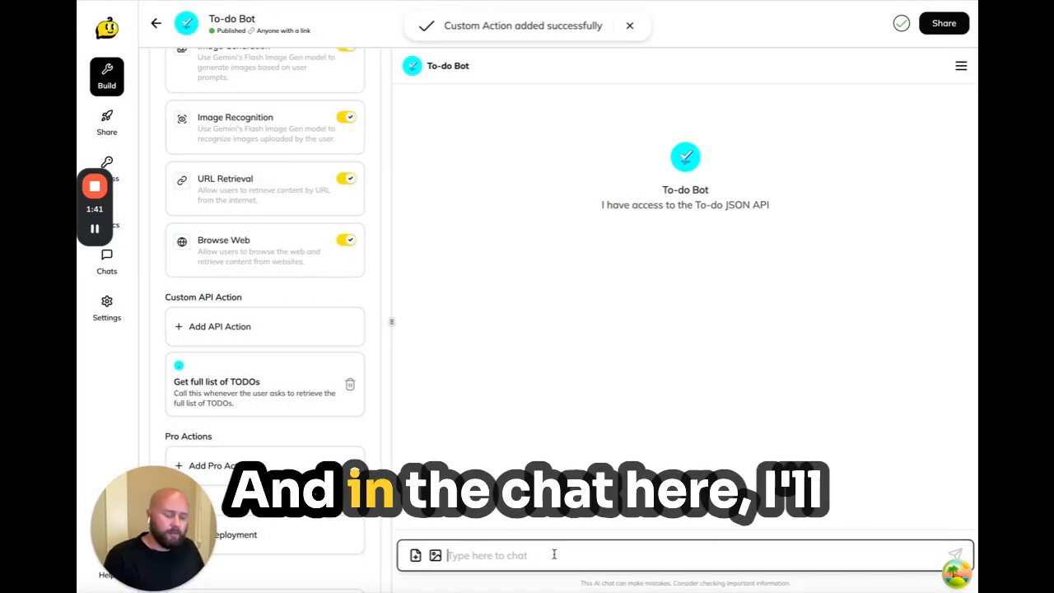
{"action": "type", "text": "What are my TODOs?"}
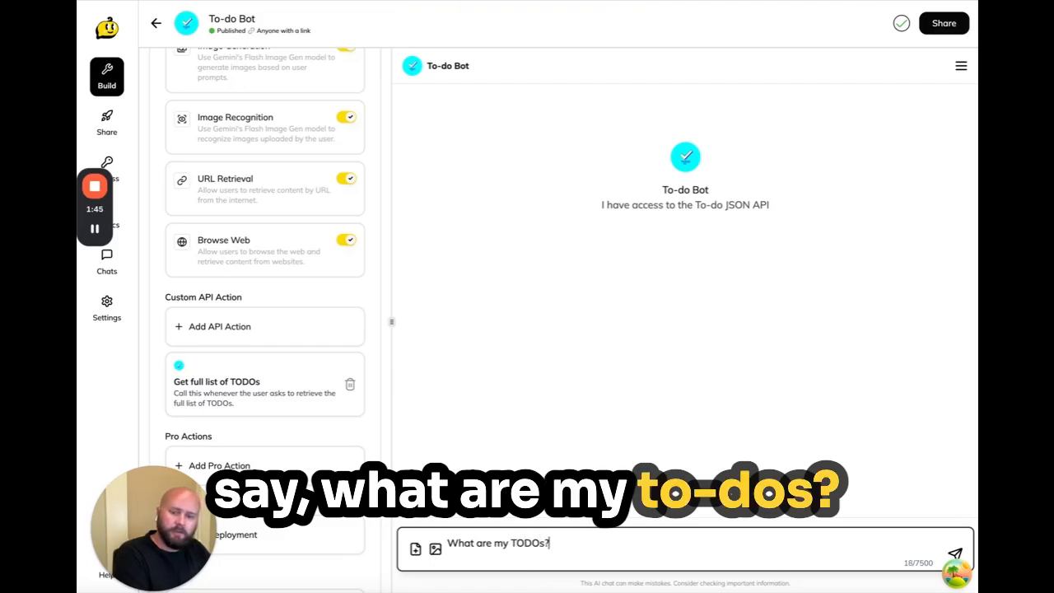
{"action": "key", "text": "Return"}
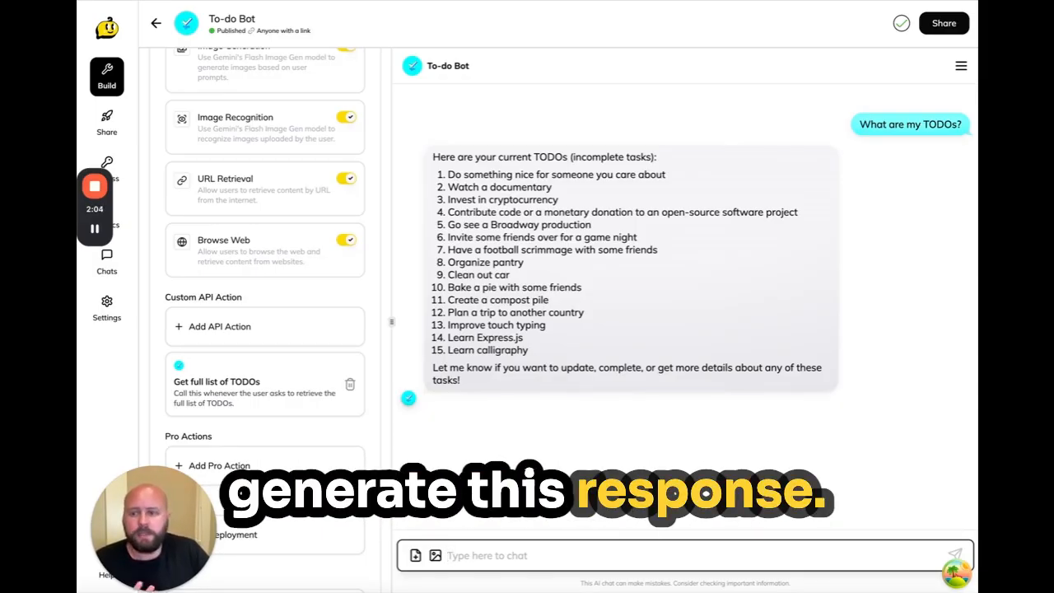
{"action": "key", "text": "ctrl+Tab"}
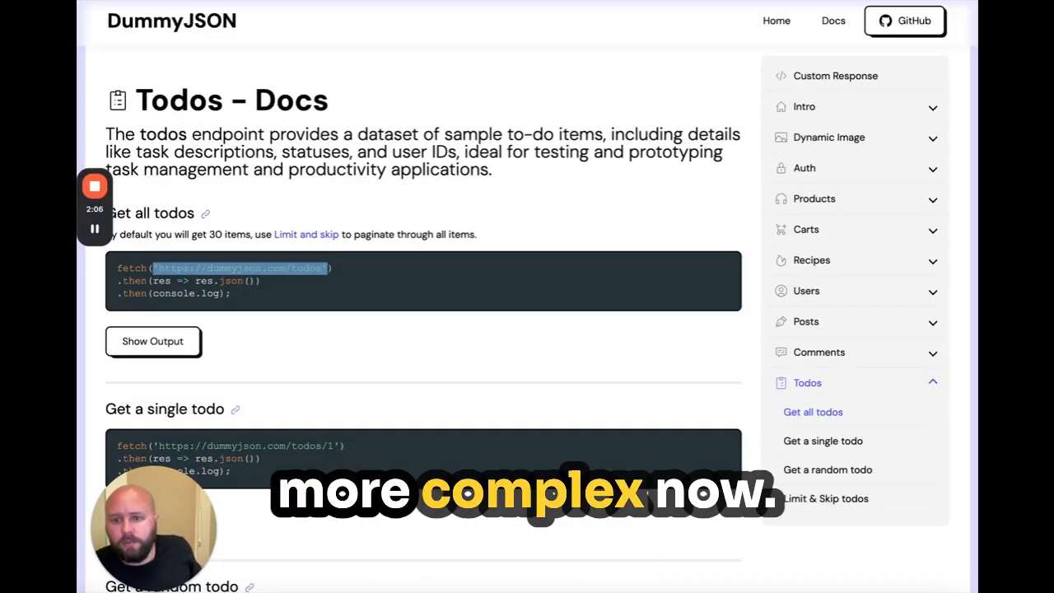
{"action": "scroll", "coordinate": [286, 373], "scroll_direction": "down", "scroll_amount": 2}
{"action": "scroll", "coordinate": [286, 373], "scroll_direction": "down", "scroll_amount": 1}
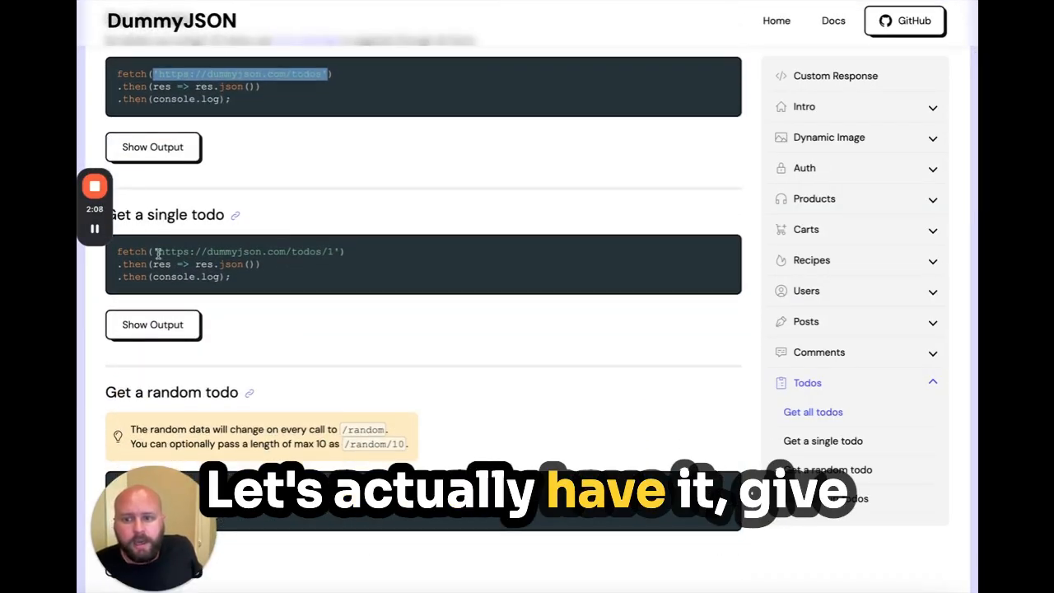
{"action": "left_click_drag", "start_coordinate": [159, 251], "coordinate": [340, 251]}
{"action": "key", "text": "ctrl+c"}
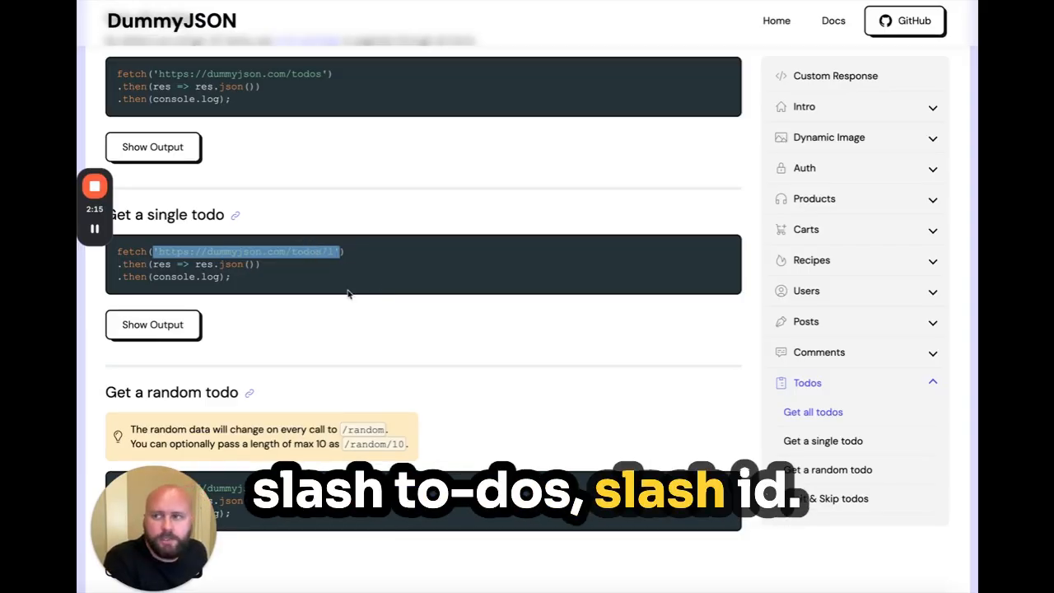
Step: Switch back to the To-do Bot builder in Chipp and start another custom API action titled "Get a specific TODO"
{"action": "key", "text": "ctrl+Tab"}
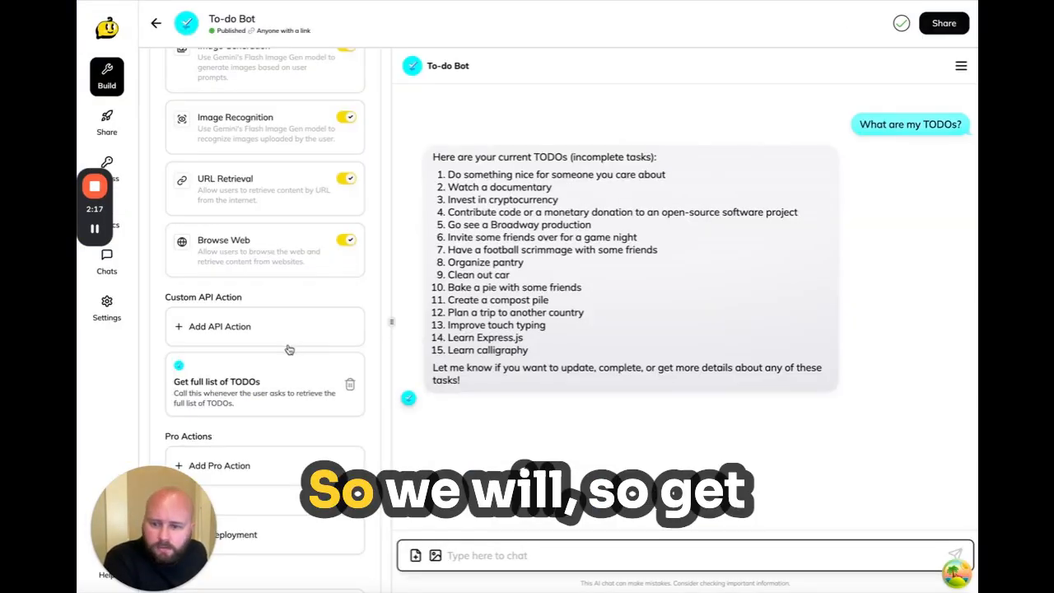
{"action": "scroll", "coordinate": [289, 350], "scroll_direction": "down", "scroll_amount": 2}
{"action": "left_click", "coordinate": [288, 226]}
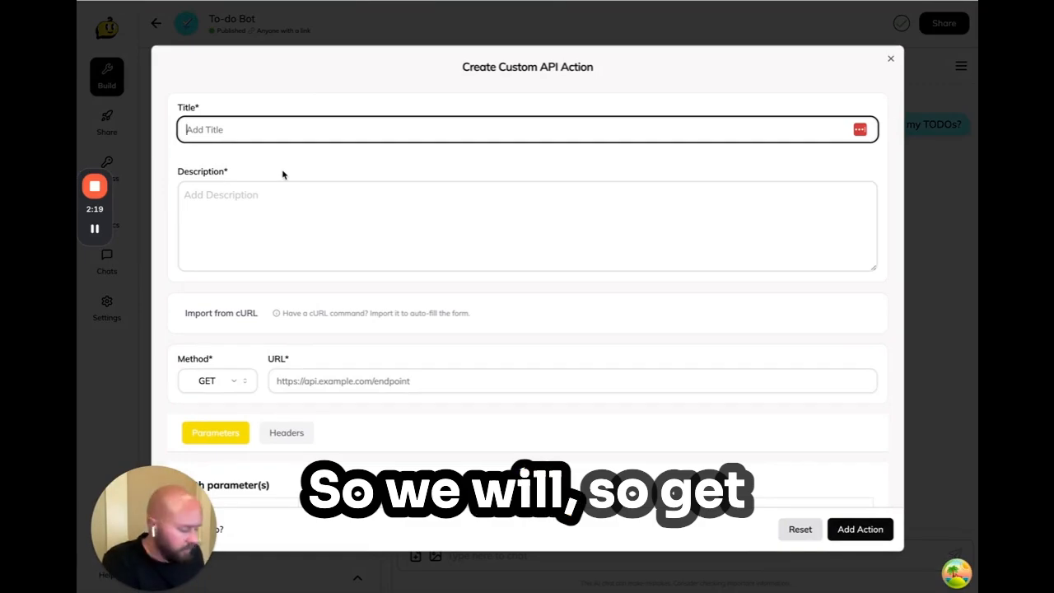
{"action": "type", "text": "Get"}
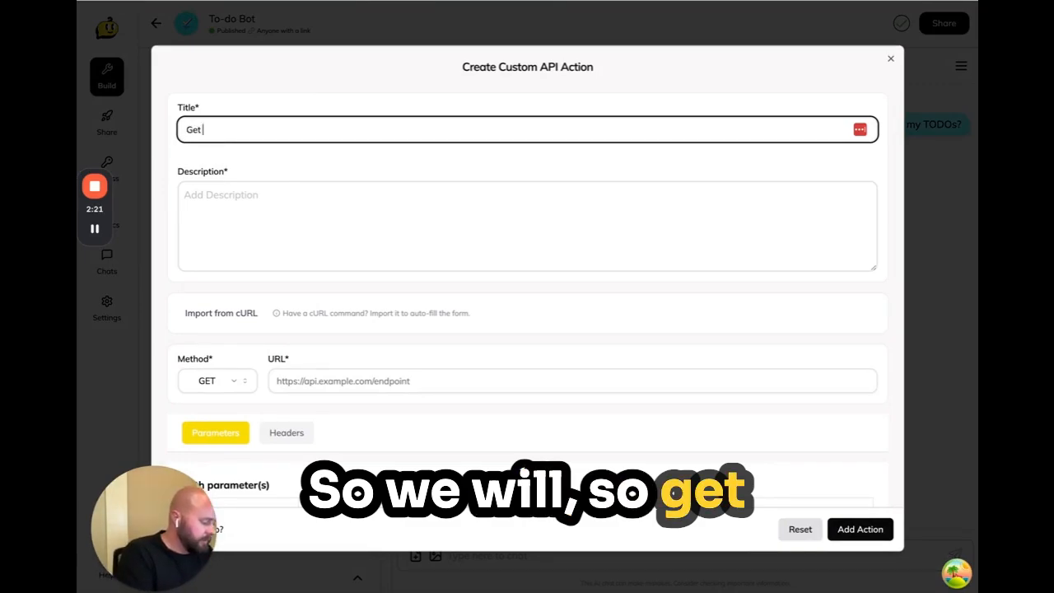
{"action": "type", "text": " a specific TODO"}
{"action": "key", "text": "Tab"}
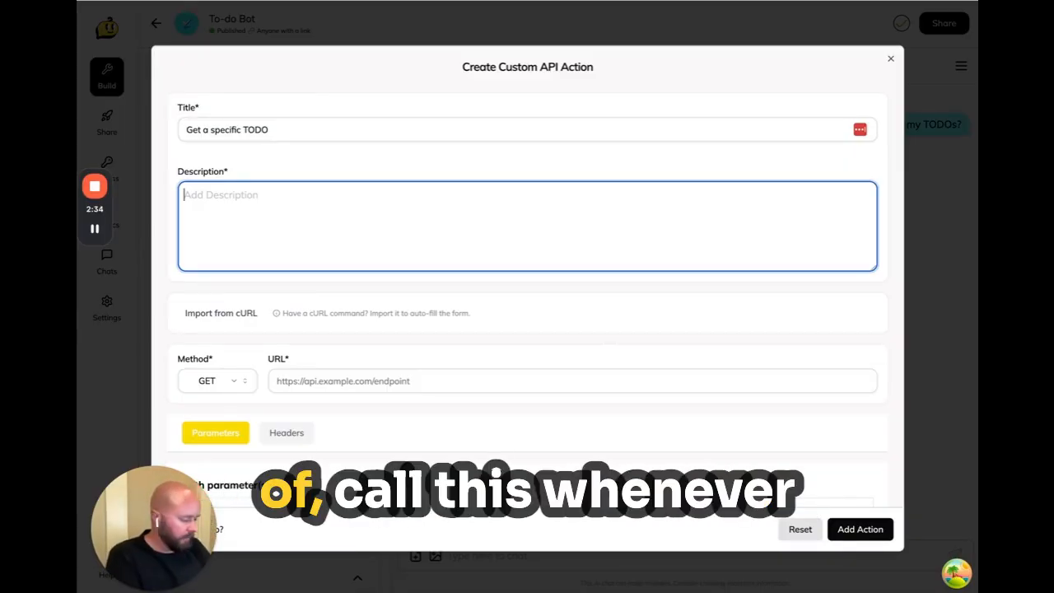
Step: Describe the action as "Call this whenever the user asks to retrieve a specific TODO item."
{"action": "type", "text": "this whenever the user asks to re"}
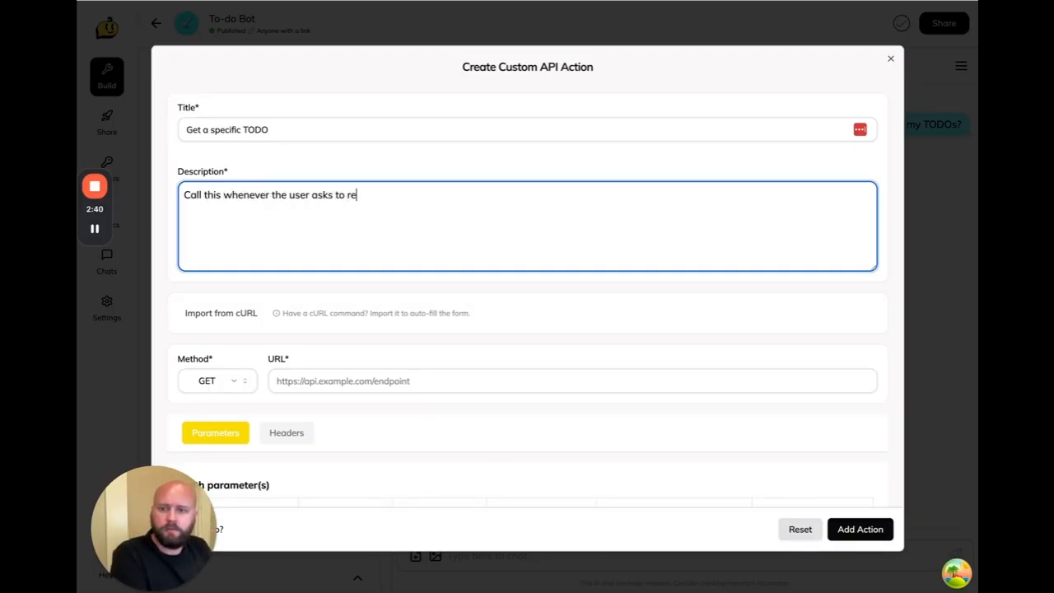
{"action": "type", "text": "trieve a spe"}
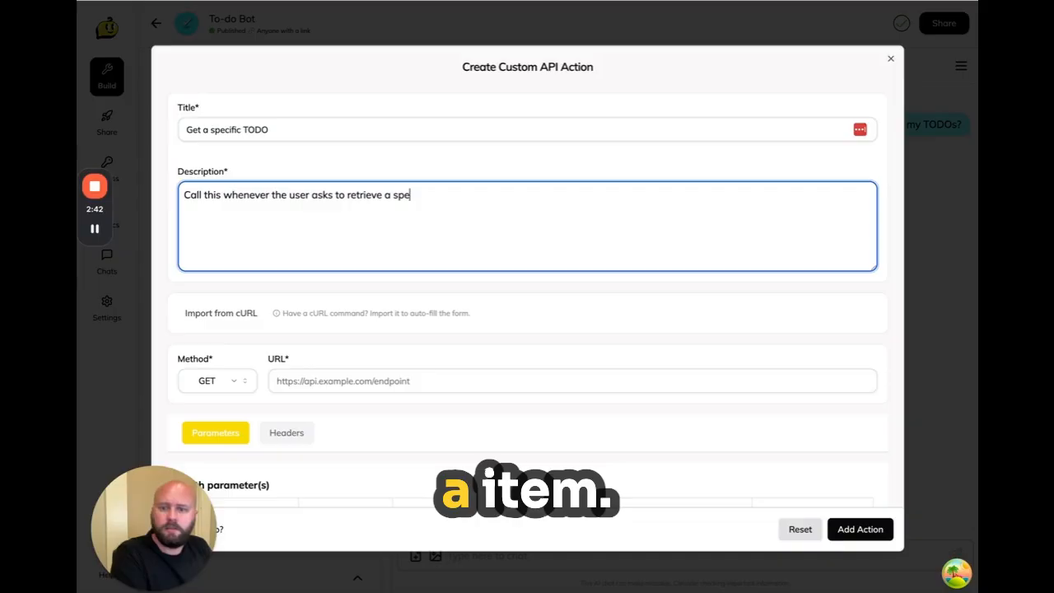
{"action": "type", "text": "cific TODO item."}
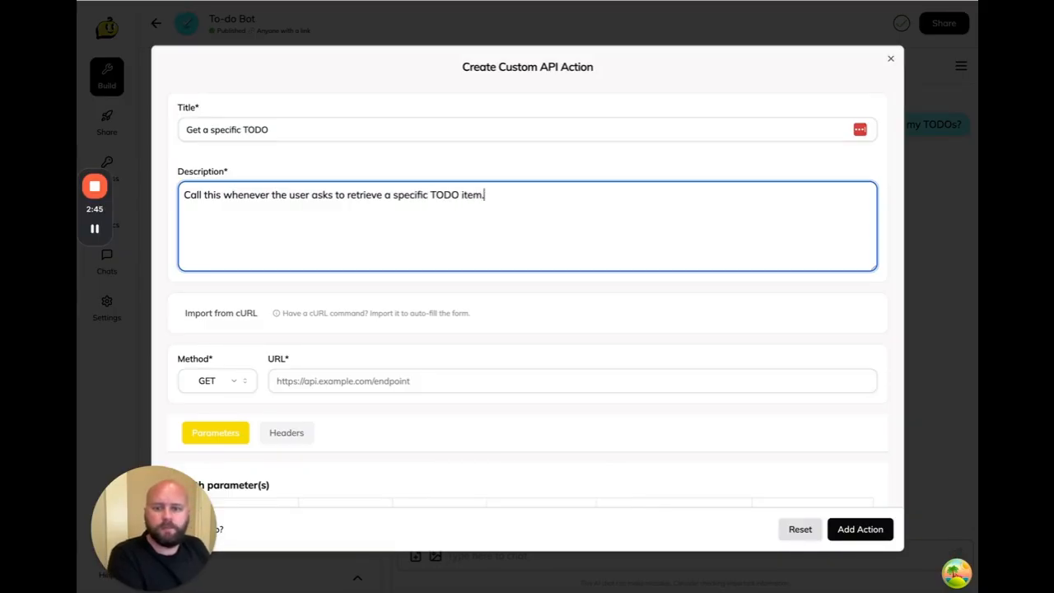
{"action": "left_click", "coordinate": [333, 377]}
{"action": "key", "text": "ctrl+v"}
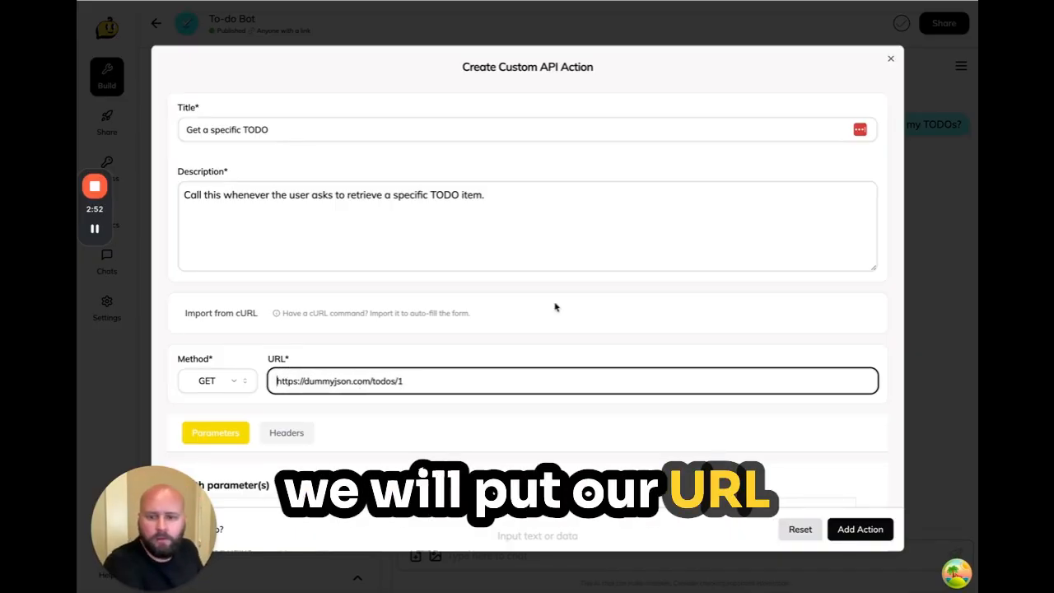
{"action": "scroll", "coordinate": [312, 325], "scroll_direction": "down", "scroll_amount": 2}
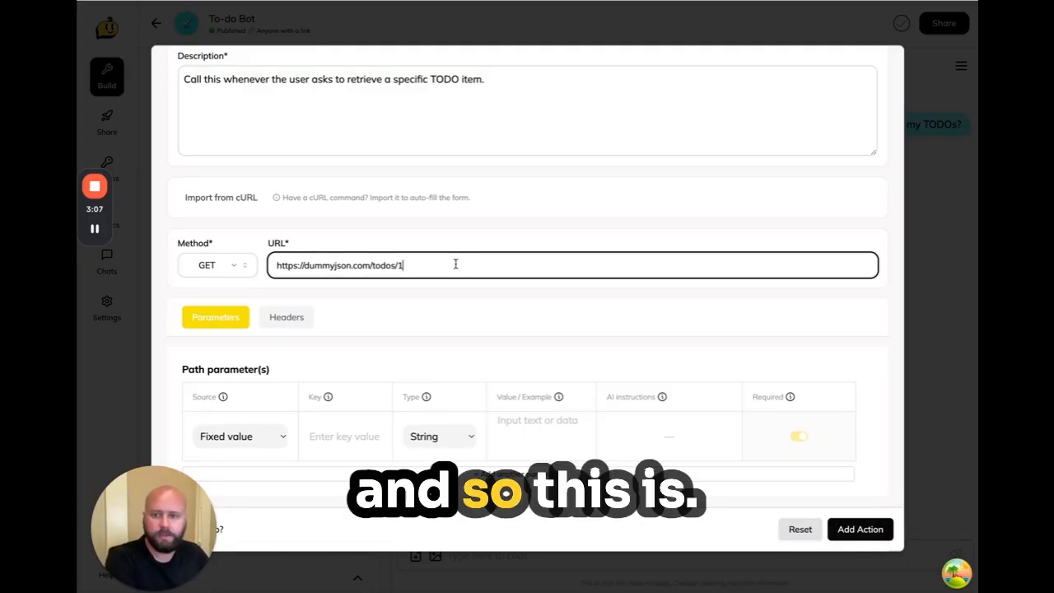
{"action": "key", "text": "BackSpace"}
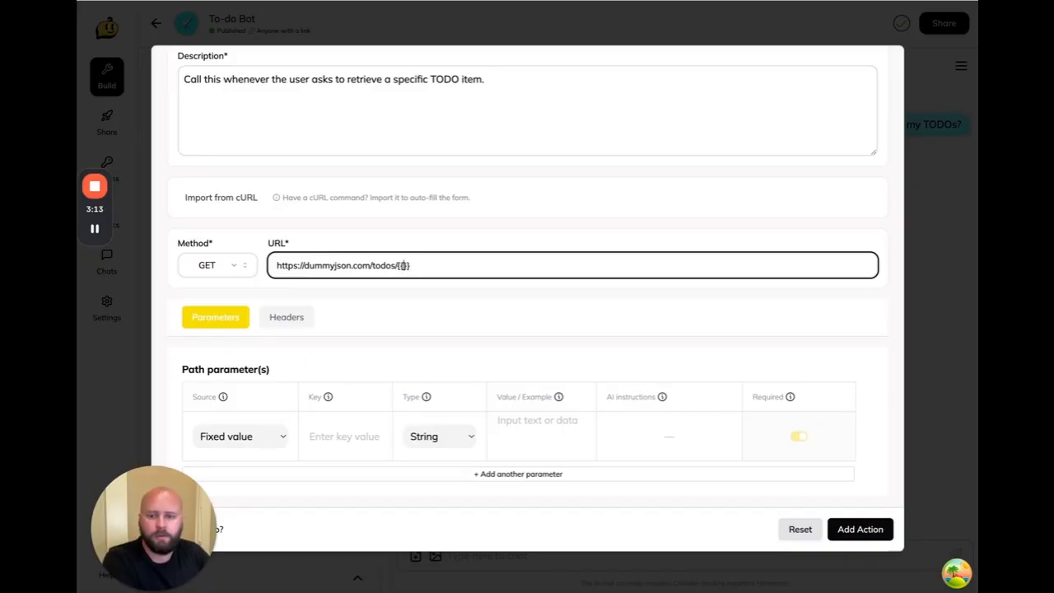
{"action": "type", "text": "todo_"}
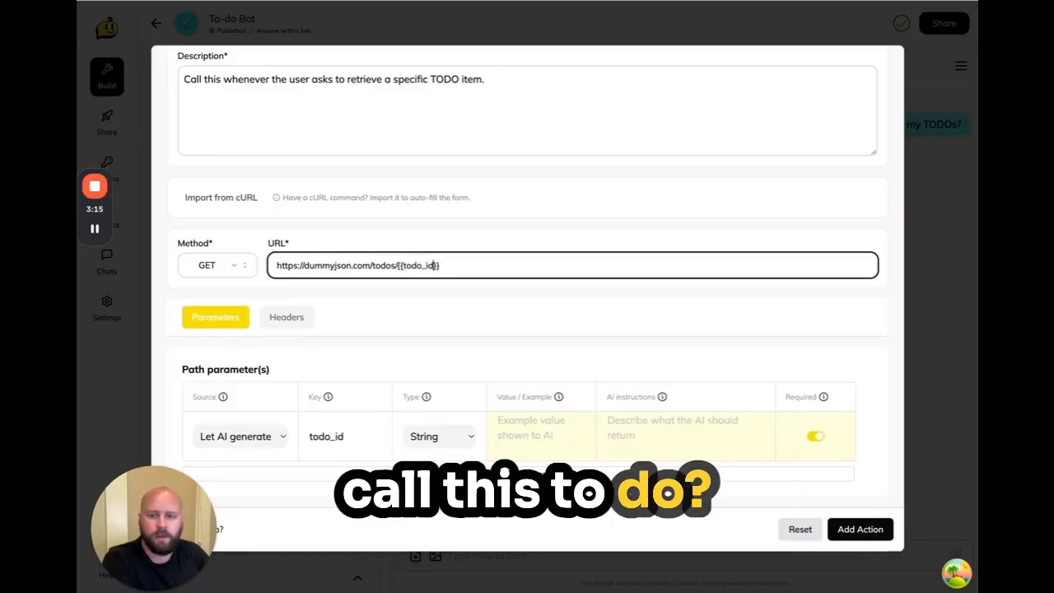
{"action": "type", "text": "id"}
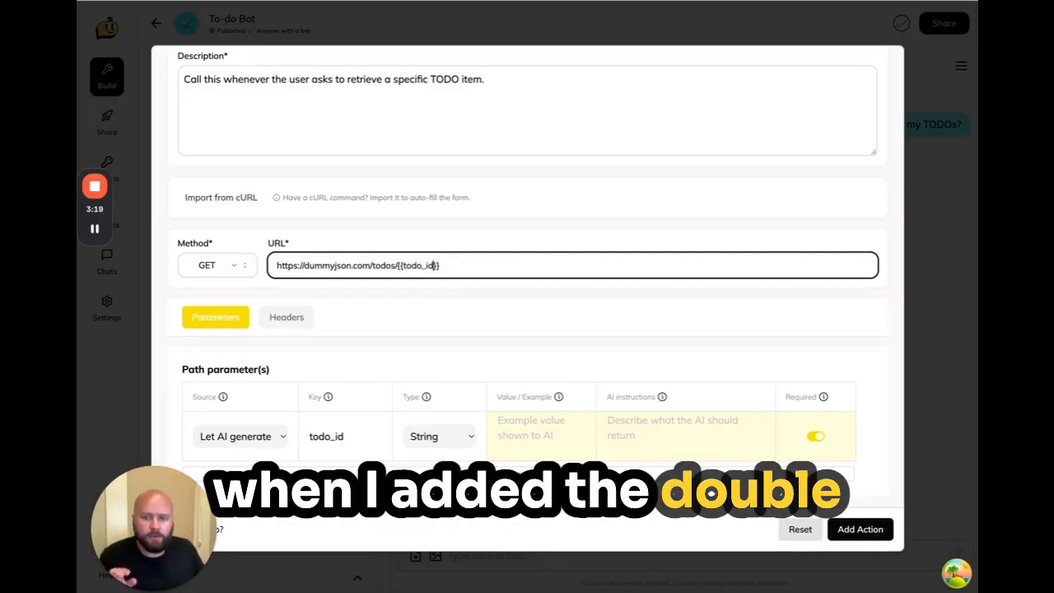
{"action": "double_click", "coordinate": [418, 265]}
{"action": "scroll", "coordinate": [424, 305], "scroll_direction": "down", "scroll_amount": 1}
{"action": "scroll", "coordinate": [424, 311], "scroll_direction": "down", "scroll_amount": 1}
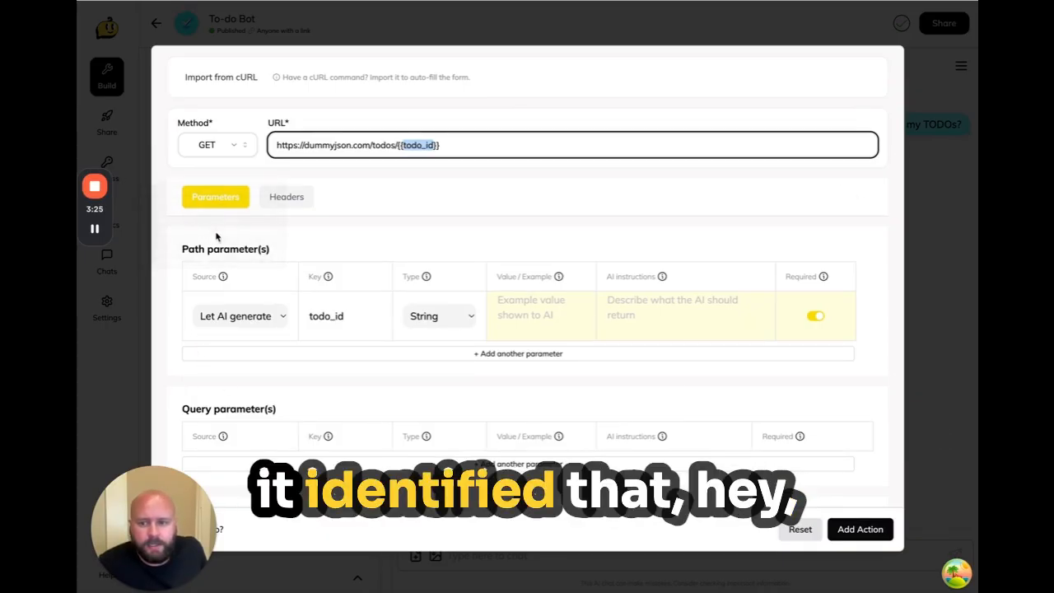
{"action": "left_click", "coordinate": [470, 148]}
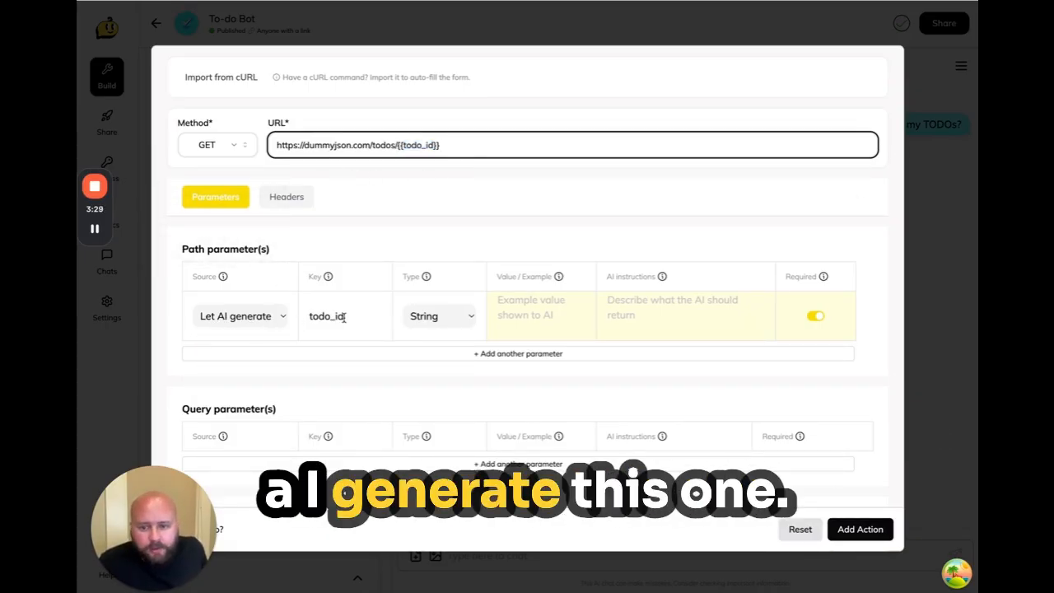
Step: Set the todo_id path parameter's type to Number and its example value to 5
{"action": "left_click", "coordinate": [425, 320]}
{"action": "left_click", "coordinate": [430, 331]}
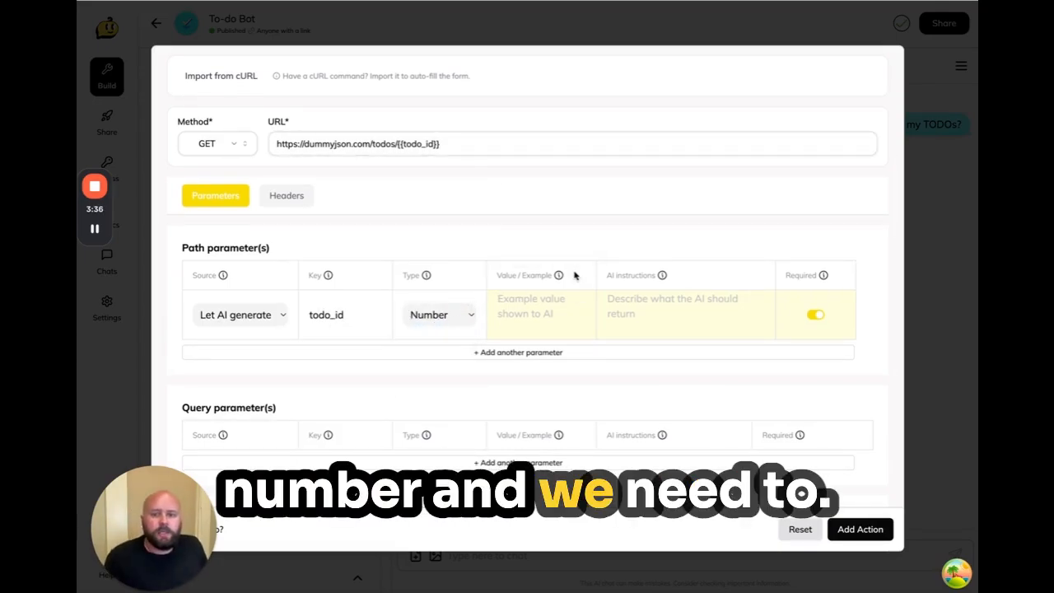
{"action": "mouse_move", "coordinate": [553, 277]}
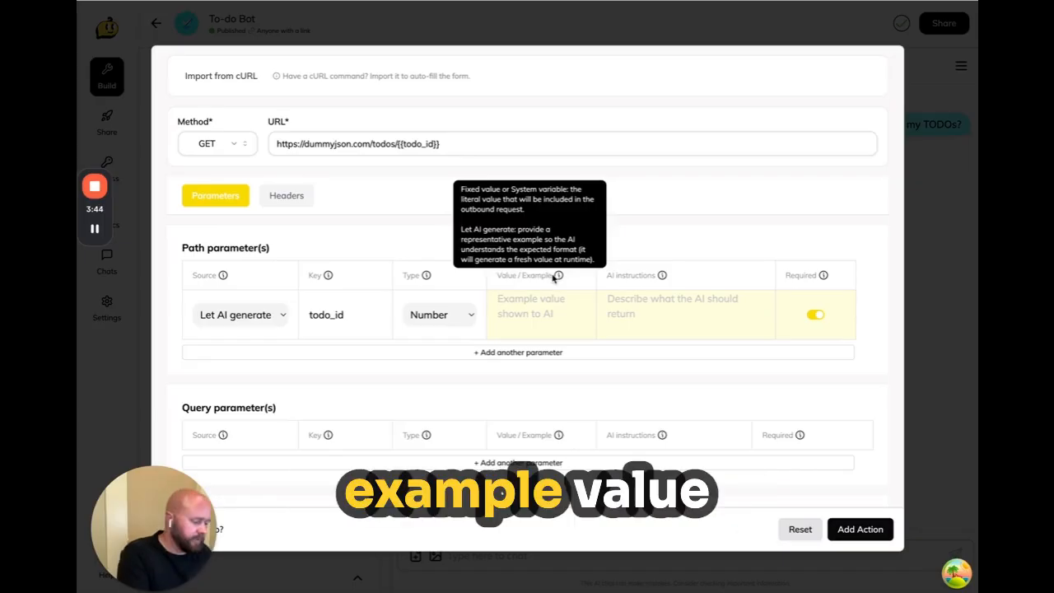
{"action": "type", "text": "5"}
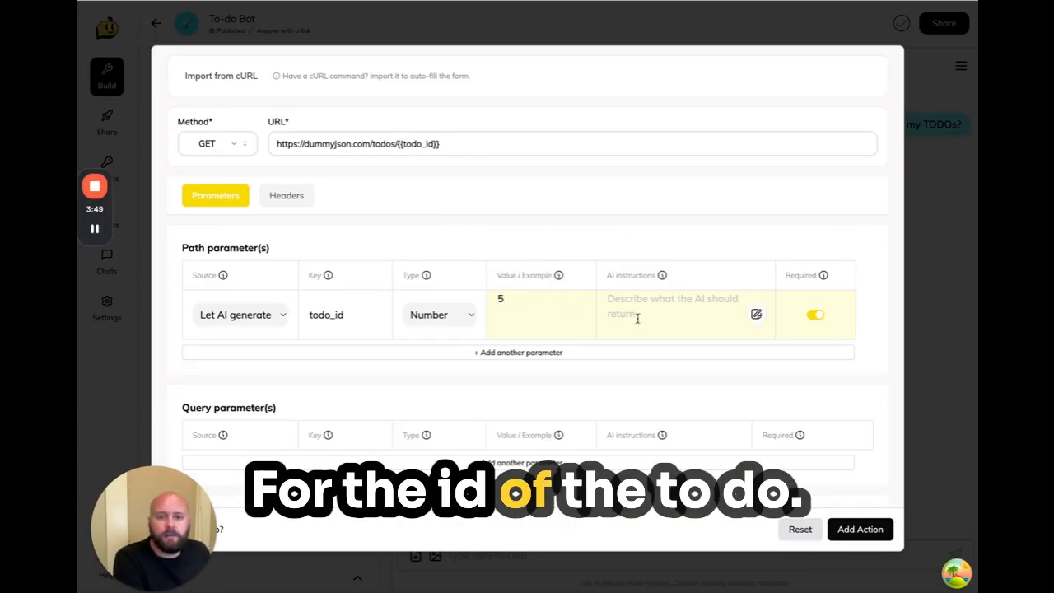
Step: Give todo_id the AI instructions "This is the numerical id of the specific todo item that the user is requesting"
{"action": "mouse_move", "coordinate": [661, 276]}
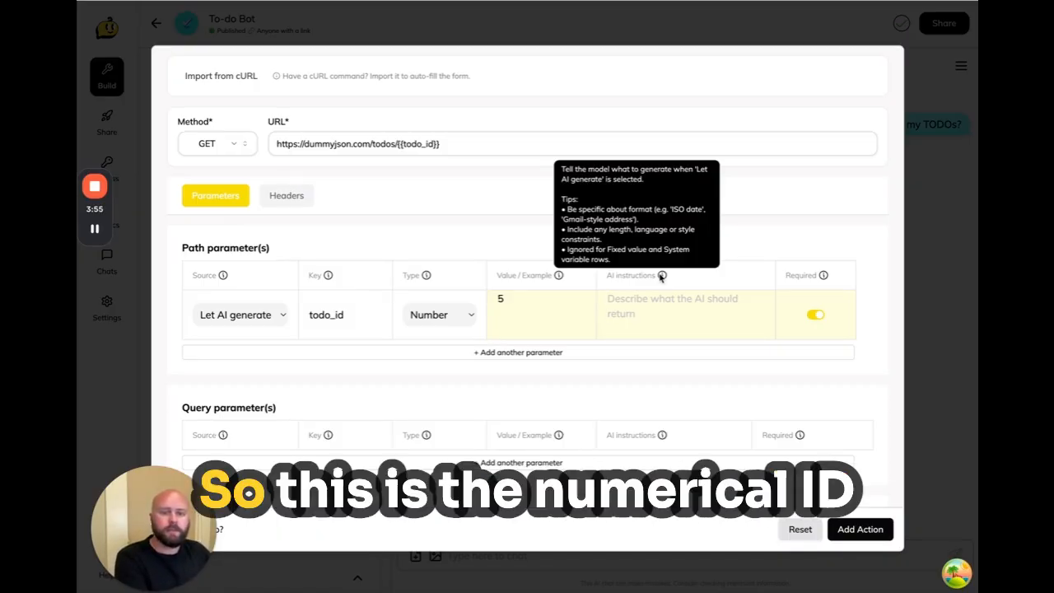
{"action": "type", "text": "s the n"}
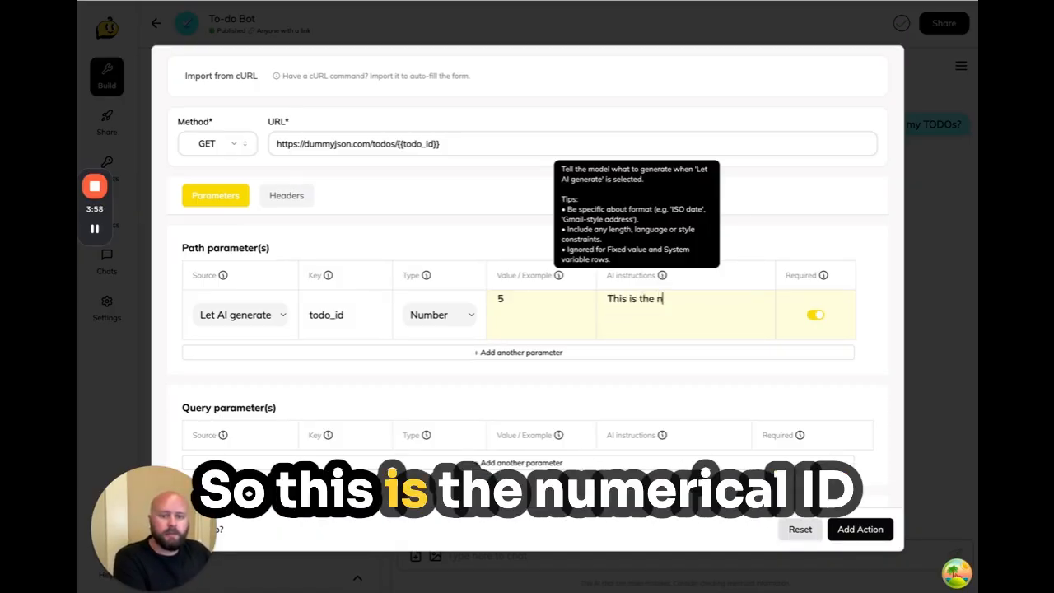
{"action": "type", "text": "umerical id "}
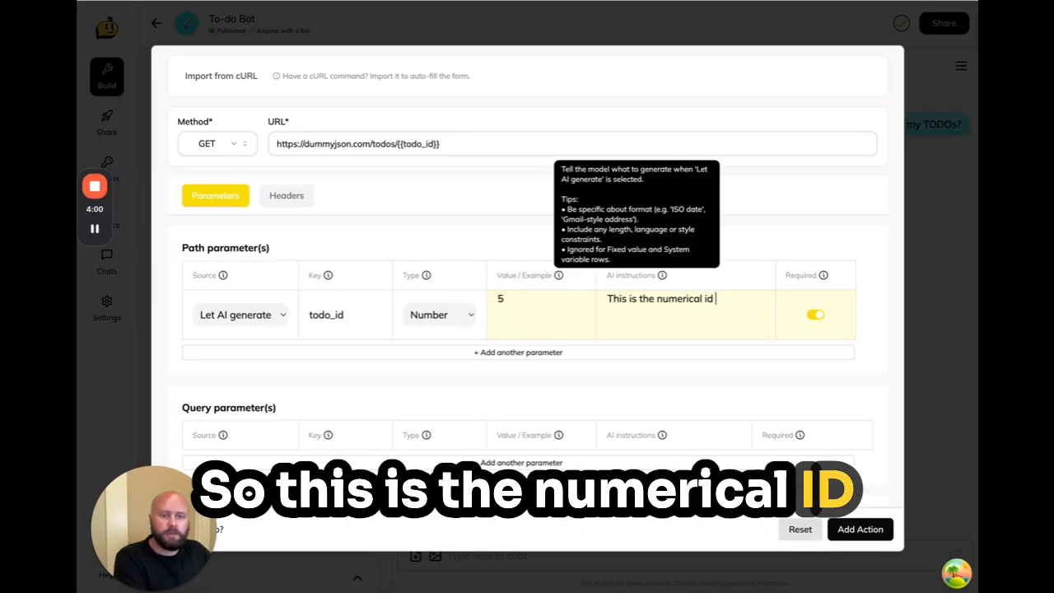
{"action": "type", "text": "of the specific "}
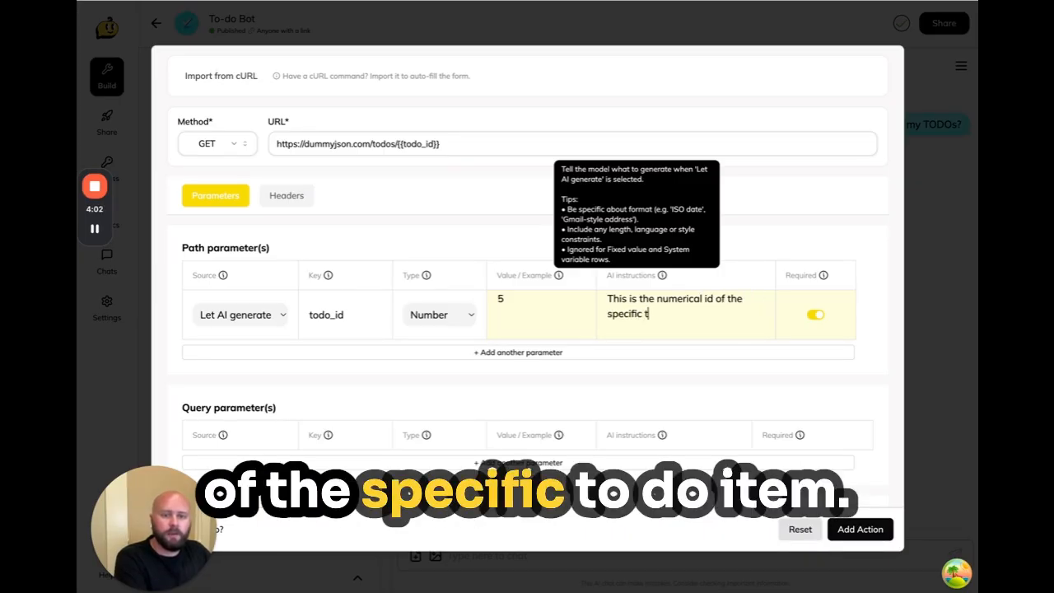
{"action": "type", "text": "todo item that the user is requesting"}
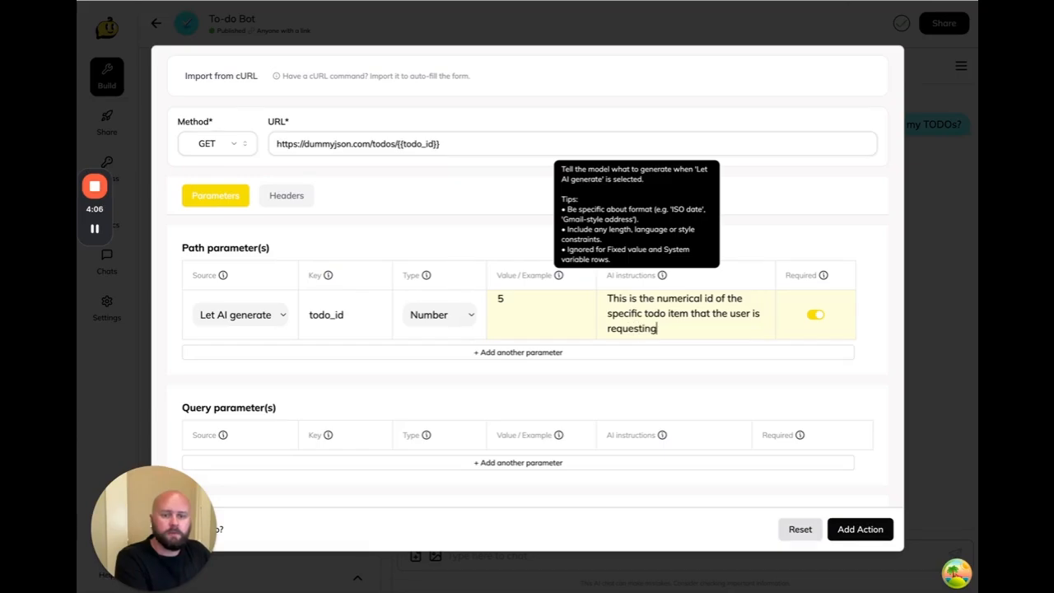
Step: Check todo_id's required setting and example value, run a test of the API call, and examine the returned to-do
{"action": "mouse_move", "coordinate": [821, 277]}
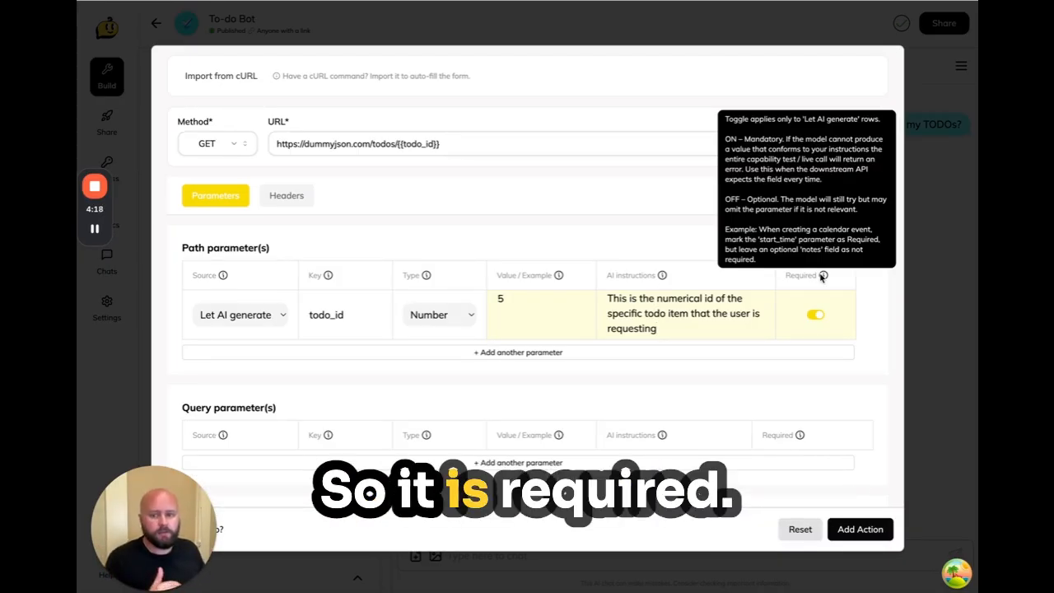
{"action": "scroll", "coordinate": [814, 369], "scroll_direction": "down", "scroll_amount": 5}
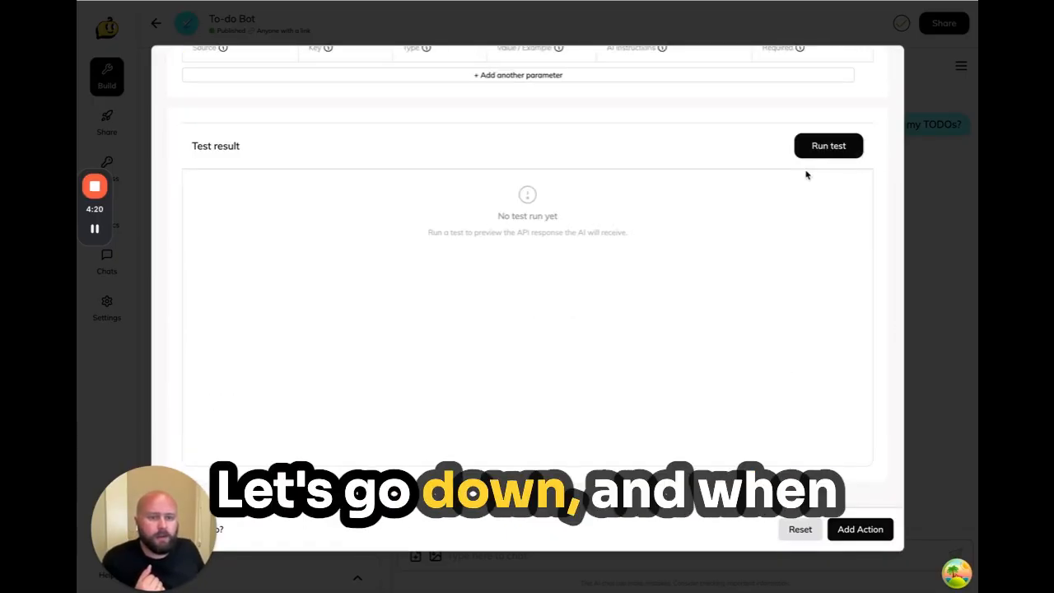
{"action": "scroll", "coordinate": [802, 148], "scroll_direction": "up", "scroll_amount": 5}
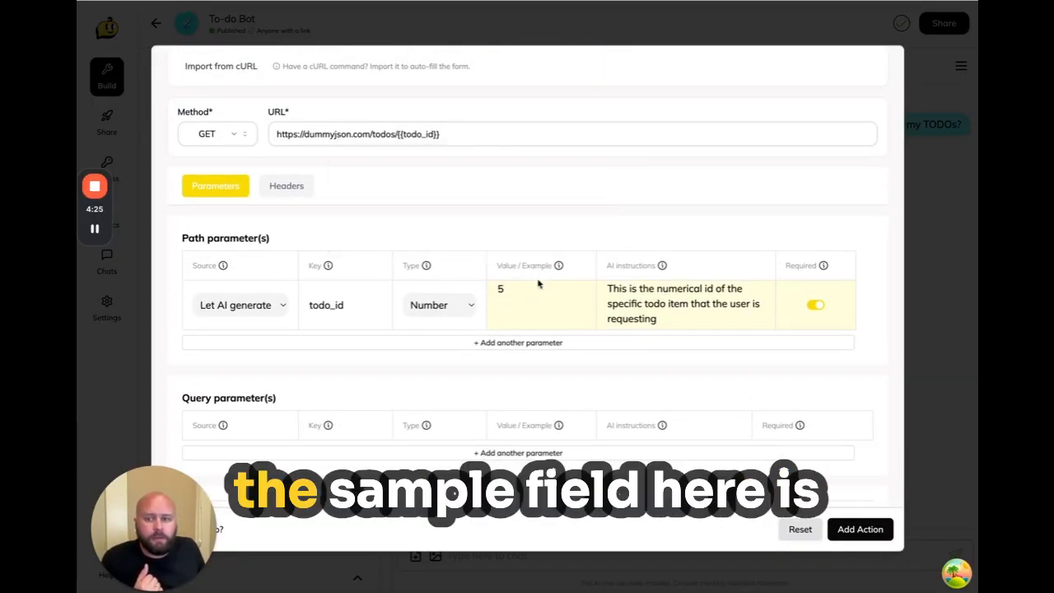
{"action": "left_click", "coordinate": [554, 301]}
{"action": "scroll", "coordinate": [543, 296], "scroll_direction": "down", "scroll_amount": 5}
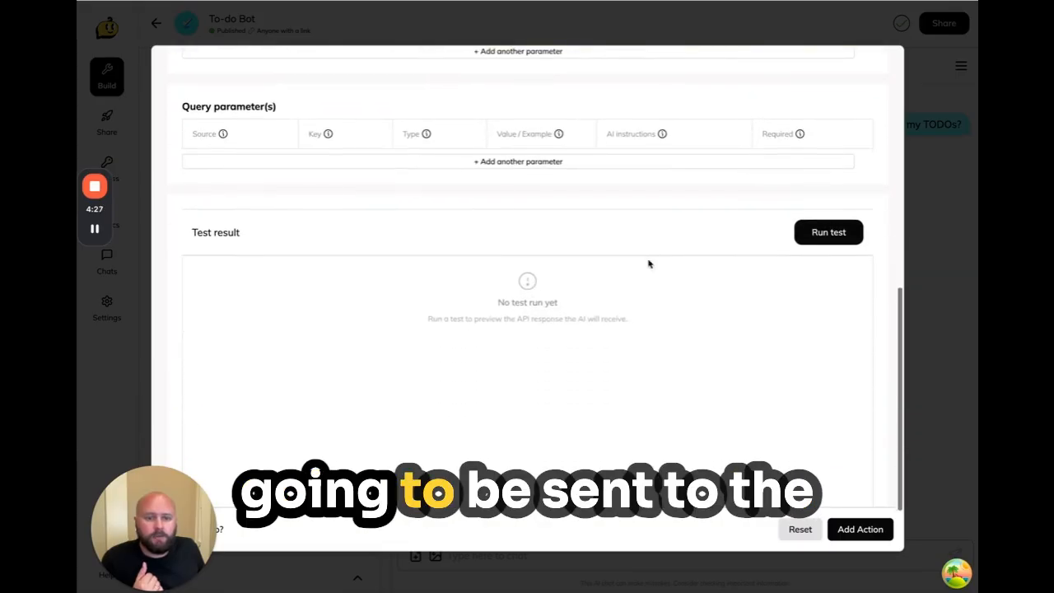
{"action": "left_click", "coordinate": [829, 233]}
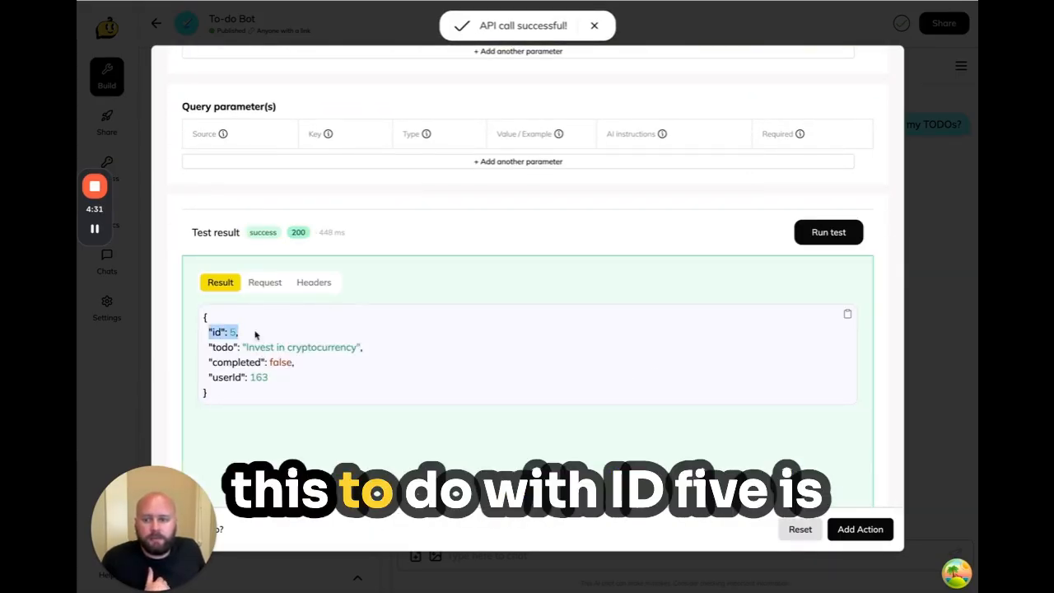
{"action": "left_click_drag", "start_coordinate": [239, 331], "coordinate": [243, 346]}
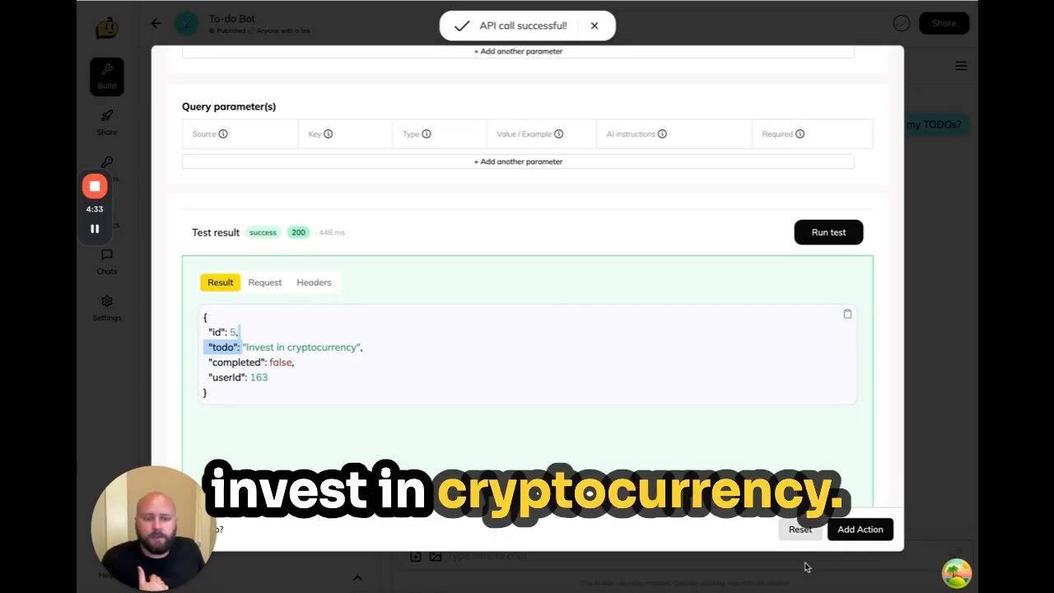
Step: Add the specific-to-do action to the bot and ask it "What is TODO 203?" in the chat
{"action": "left_click", "coordinate": [839, 529]}
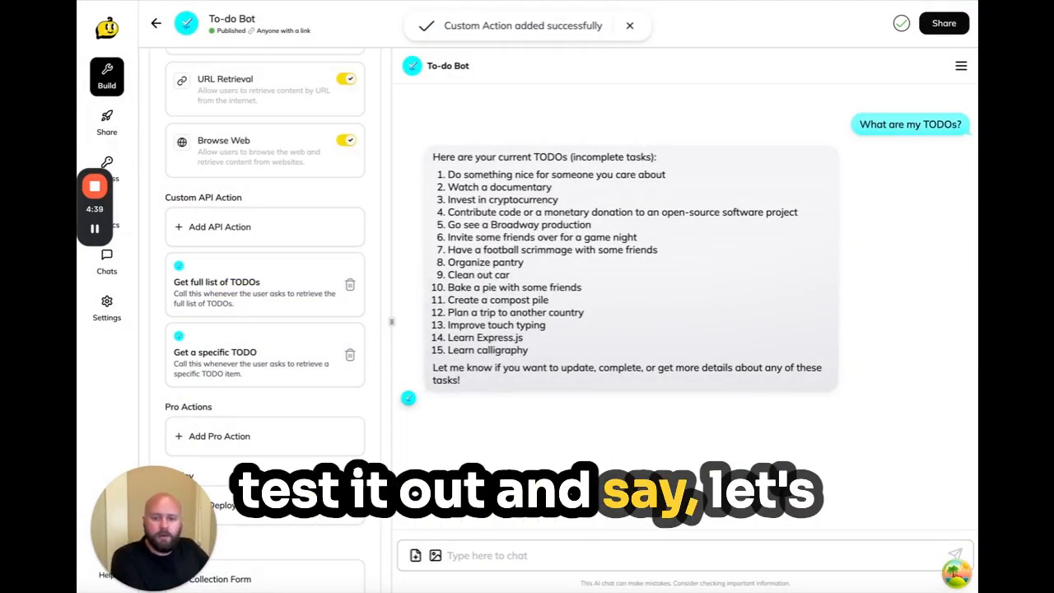
{"action": "left_click", "coordinate": [520, 557]}
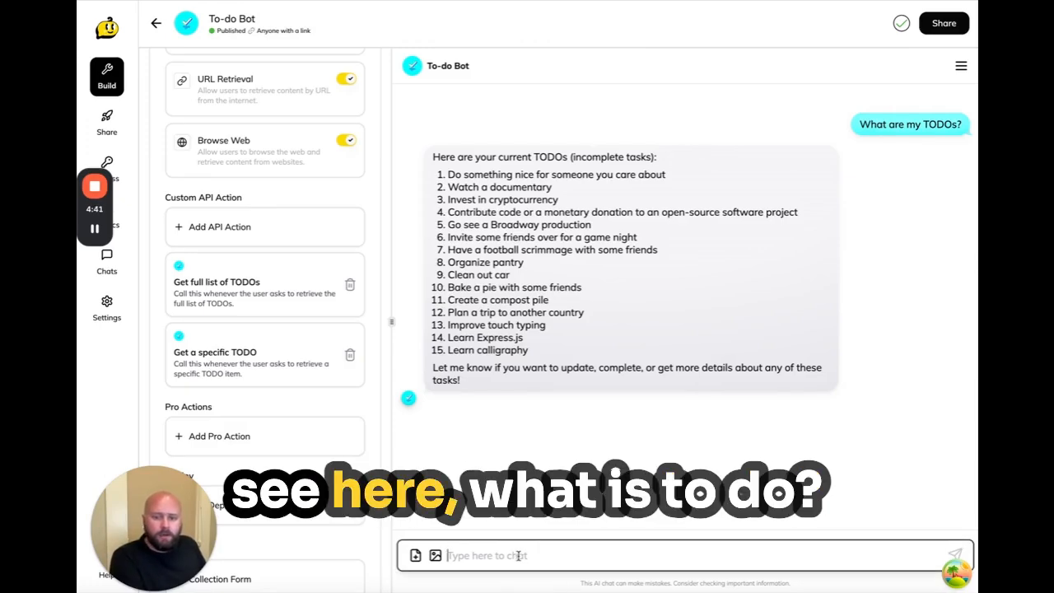
{"action": "type", "text": "What is TODO "}
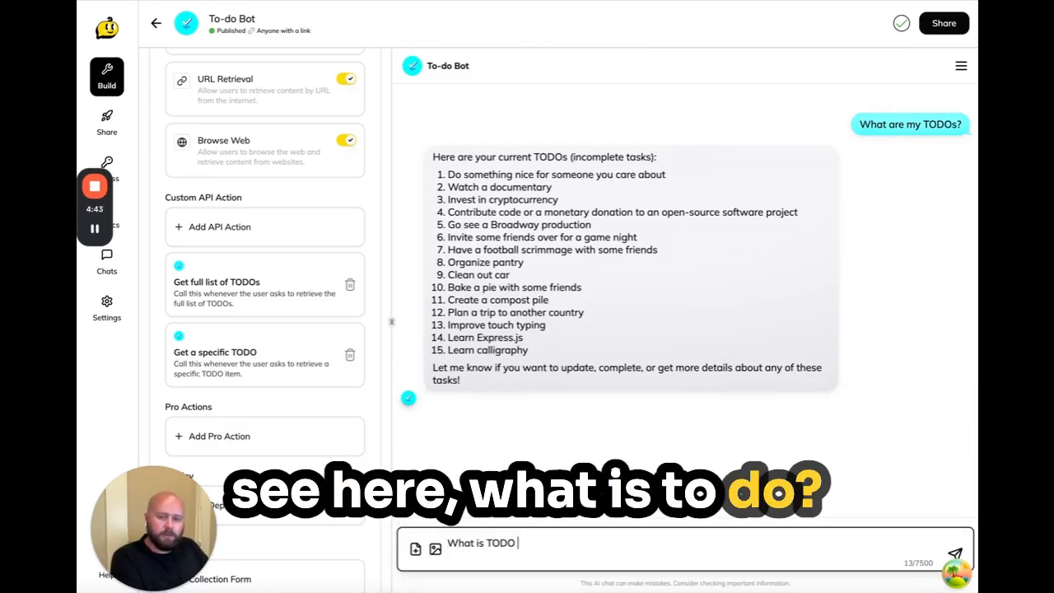
{"action": "type", "text": "203?"}
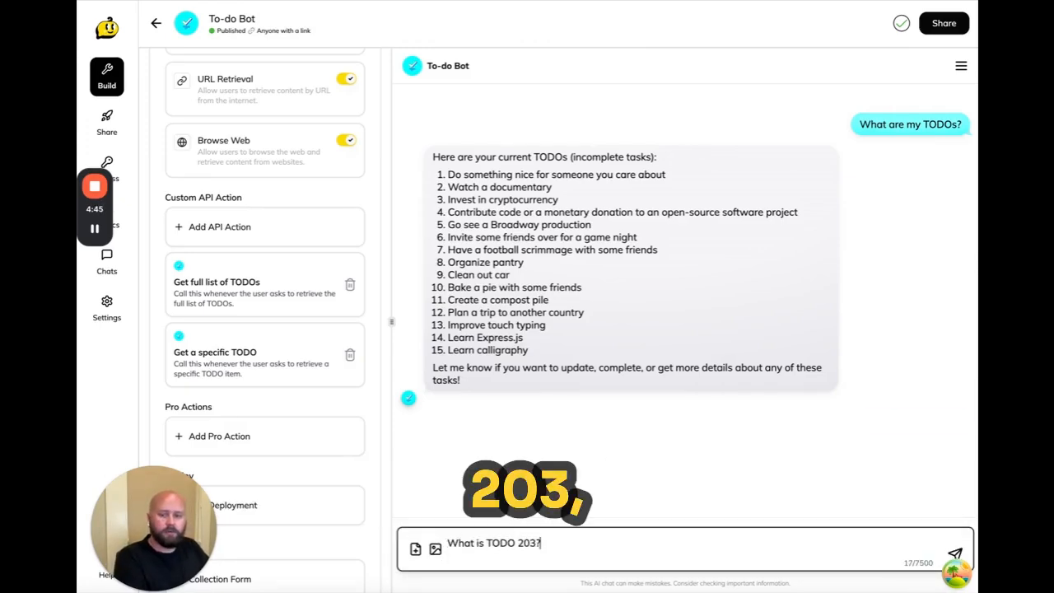
{"action": "key", "text": "Return"}
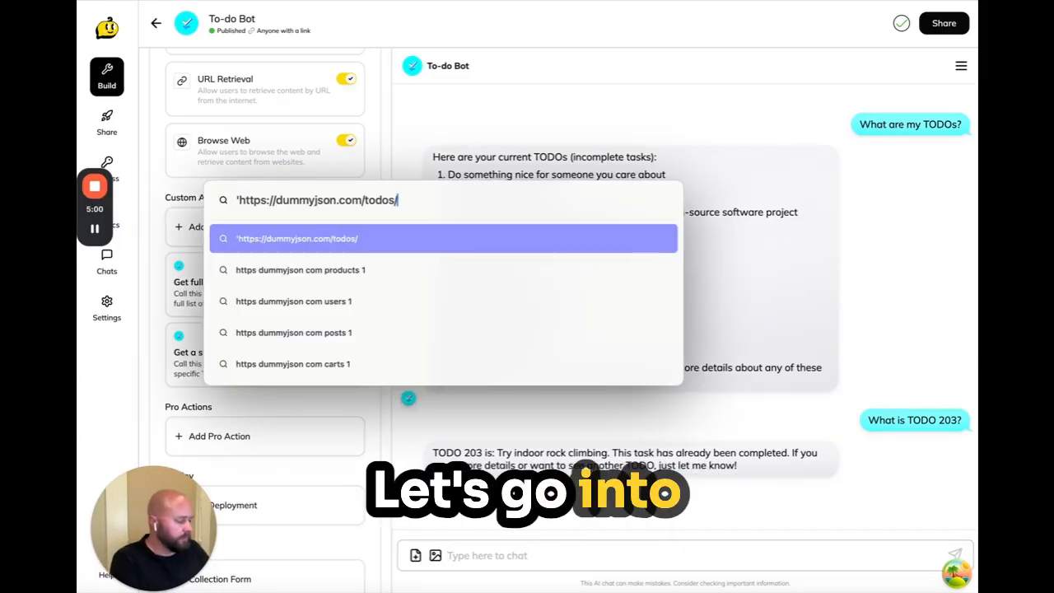
{"action": "type", "text": "203"}
{"action": "key", "text": "ctrl+Left"}
{"action": "key", "text": "ctrl+Left"}
{"action": "key", "text": "ctrl+Left"}
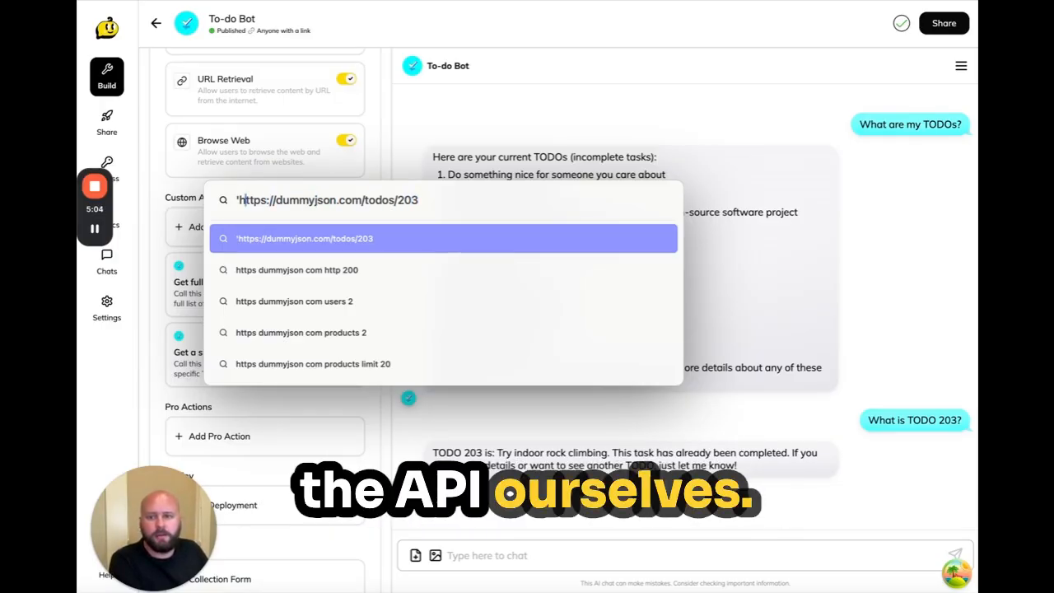
{"action": "key", "text": "BackSpace"}
{"action": "key", "text": "Return"}
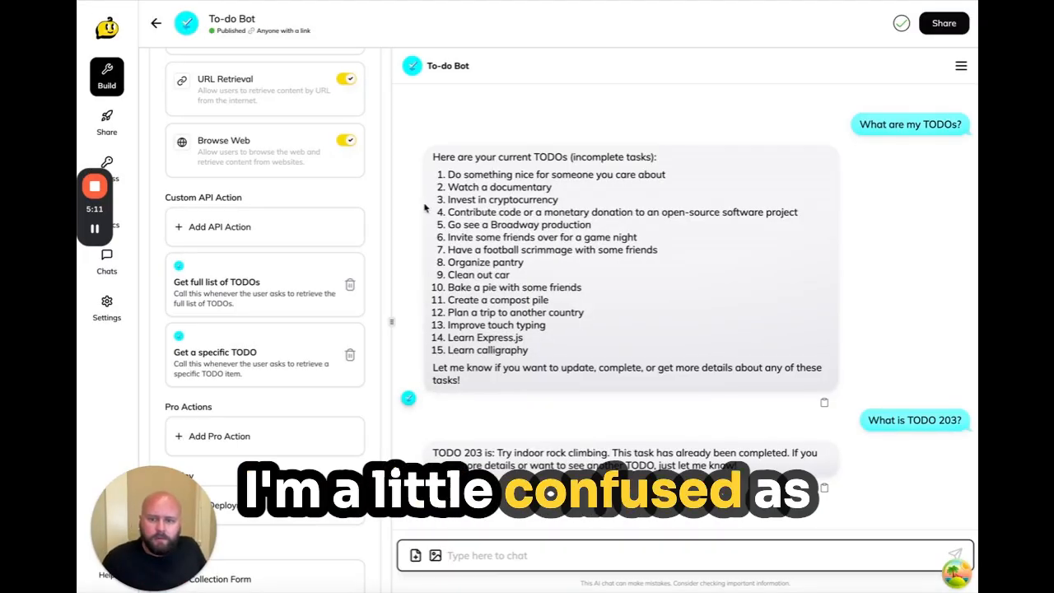
Step: Review the bot's earlier to-do list and ask it "What is TODO 5?" to compare the numbering
{"action": "left_click_drag", "start_coordinate": [442, 200], "coordinate": [582, 200]}
{"action": "left_click_drag", "start_coordinate": [657, 156], "coordinate": [431, 157]}
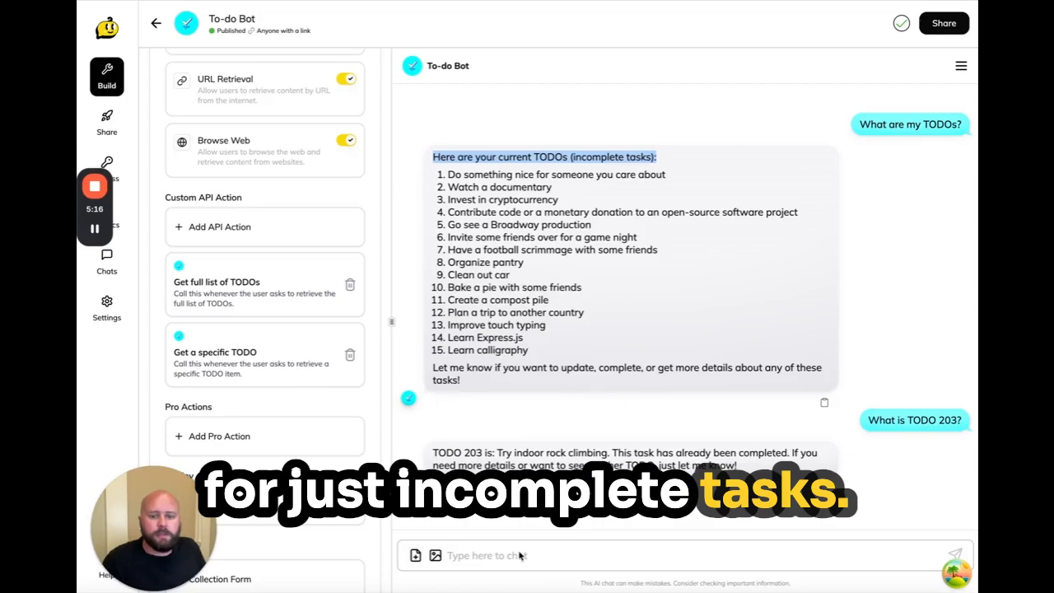
{"action": "left_click", "coordinate": [481, 557]}
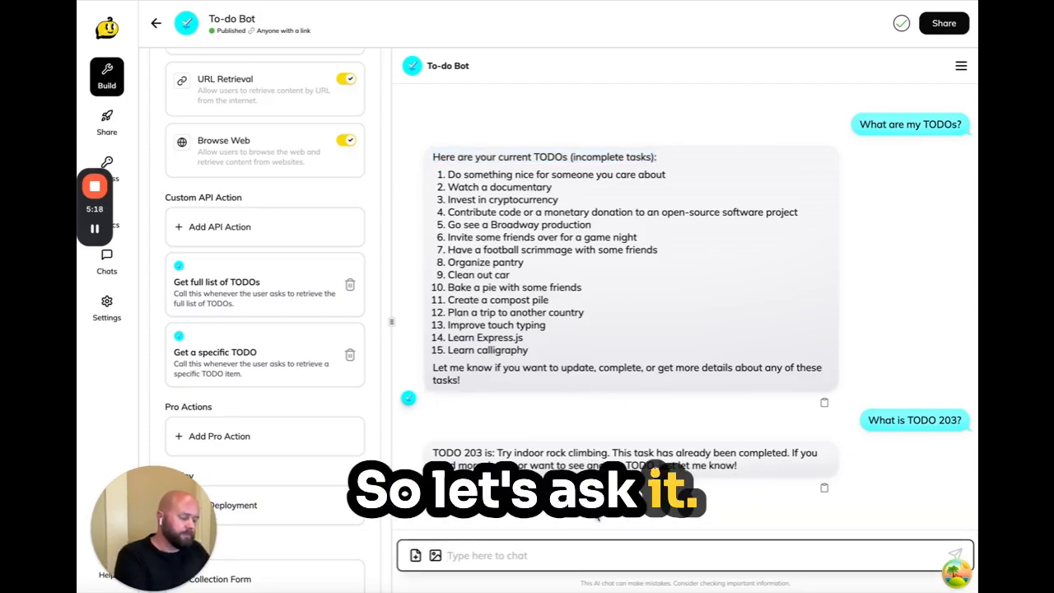
{"action": "type", "text": "What is TODO 5?"}
{"action": "key", "text": "Return"}
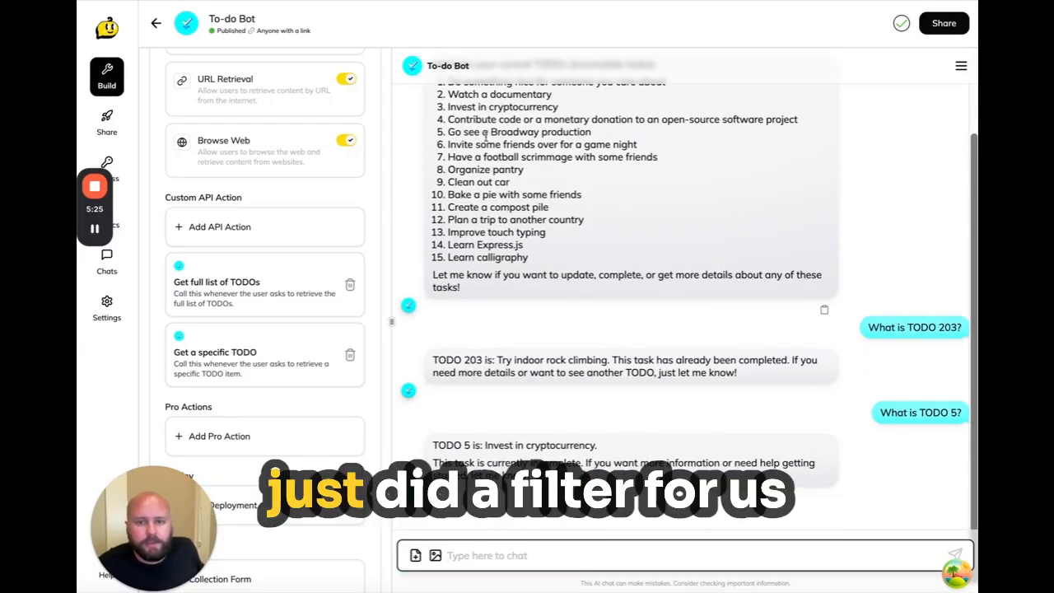
{"action": "scroll", "coordinate": [560, 247], "scroll_direction": "up", "scroll_amount": 2}
{"action": "scroll", "coordinate": [544, 360], "scroll_direction": "down", "scroll_amount": 2}
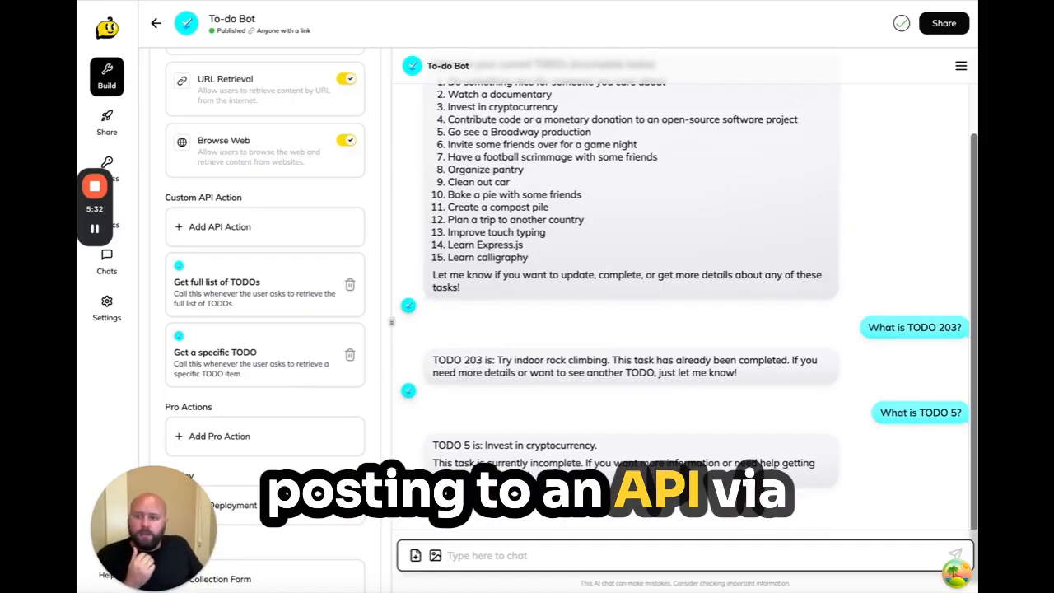
Step: Switch to the DummyJSON docs, find the limit and skip todos example, and select its request URL
{"action": "key", "text": "ctrl+Tab"}
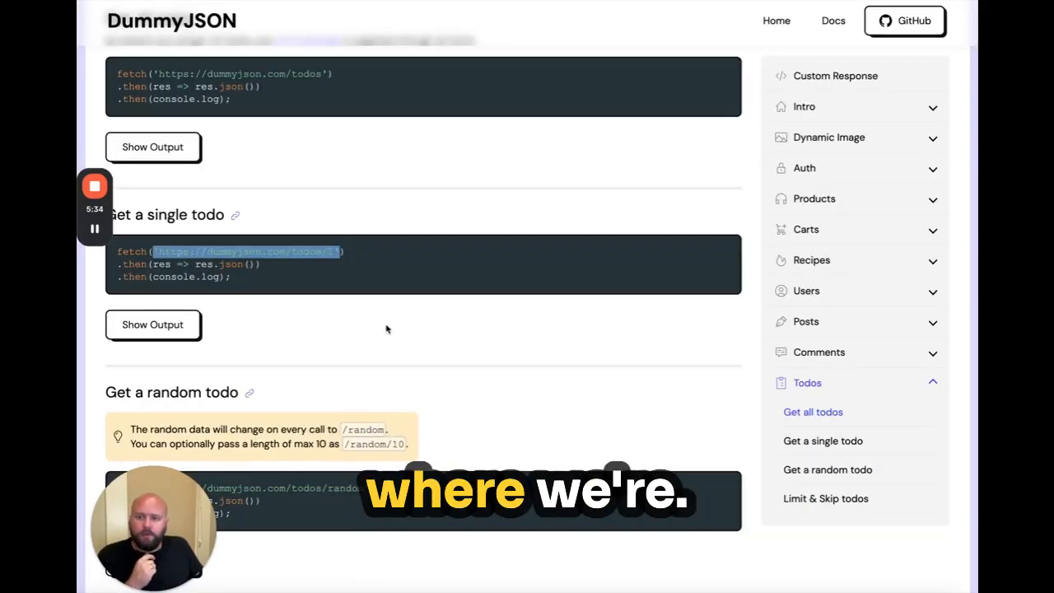
{"action": "scroll", "coordinate": [386, 329], "scroll_direction": "down", "scroll_amount": 4}
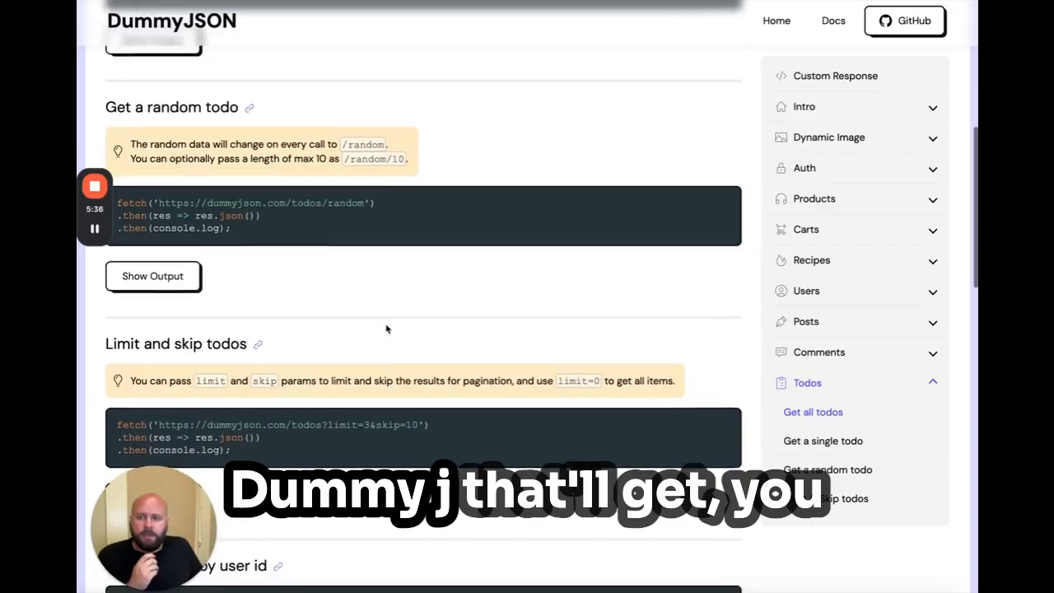
{"action": "scroll", "coordinate": [386, 330], "scroll_direction": "down", "scroll_amount": 2}
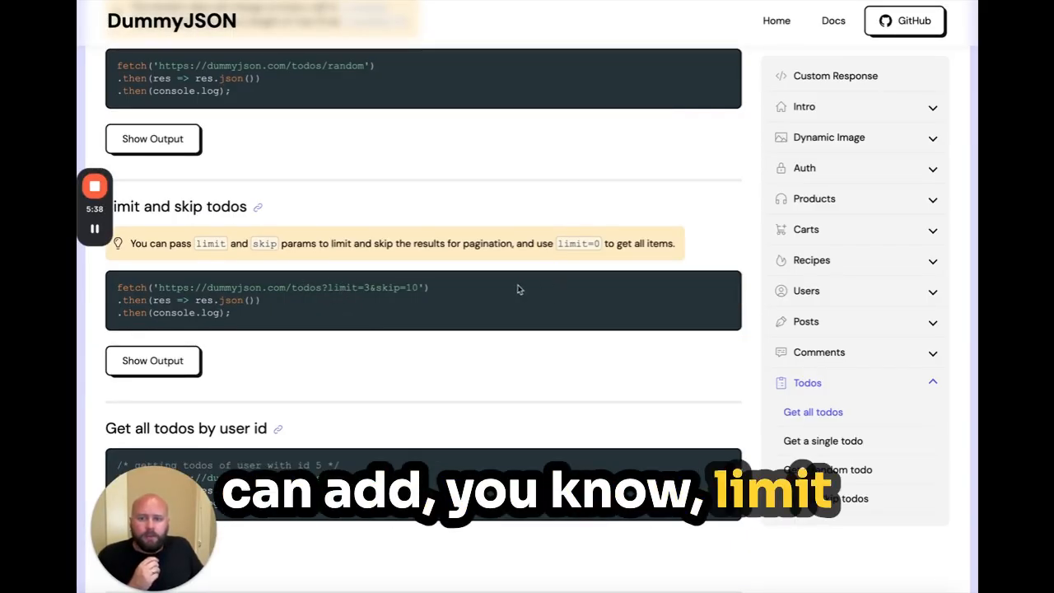
{"action": "left_click_drag", "start_coordinate": [334, 287], "coordinate": [324, 288]}
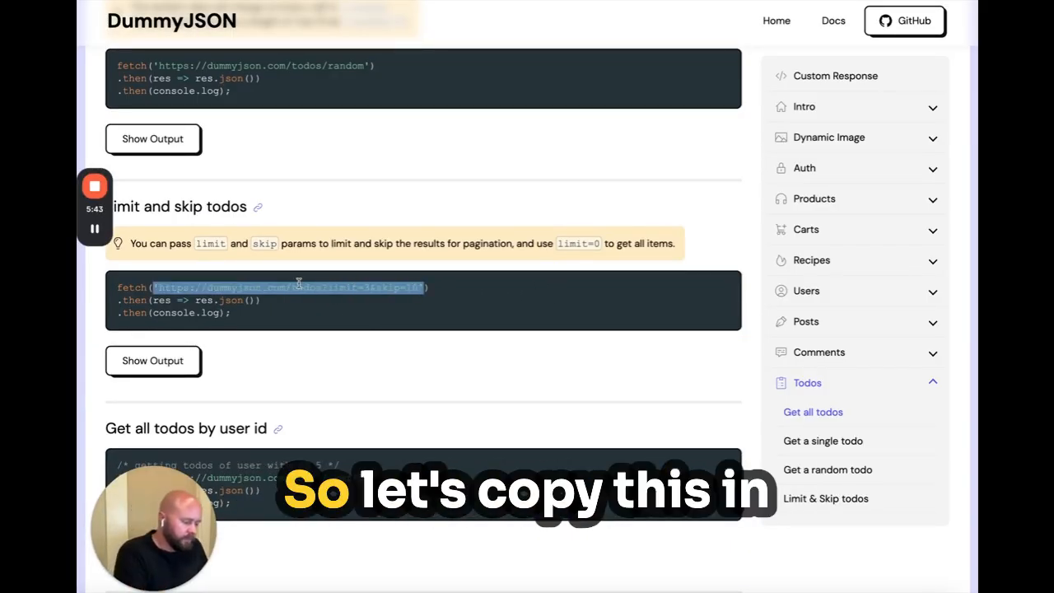
Step: Return to the To-do Bot builder, open the "Get full list of TODOs" action, and append "?limit=" to its URL
{"action": "key", "text": "ctrl+Tab"}
{"action": "scroll", "coordinate": [249, 394], "scroll_direction": "down", "scroll_amount": 1}
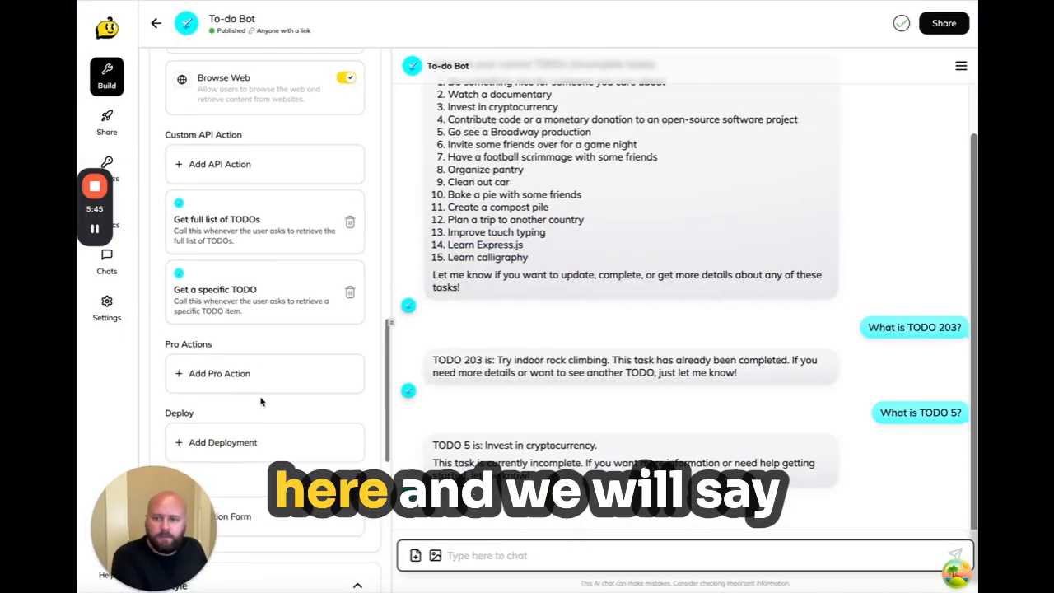
{"action": "key", "text": "ctrl+shift+Tab"}
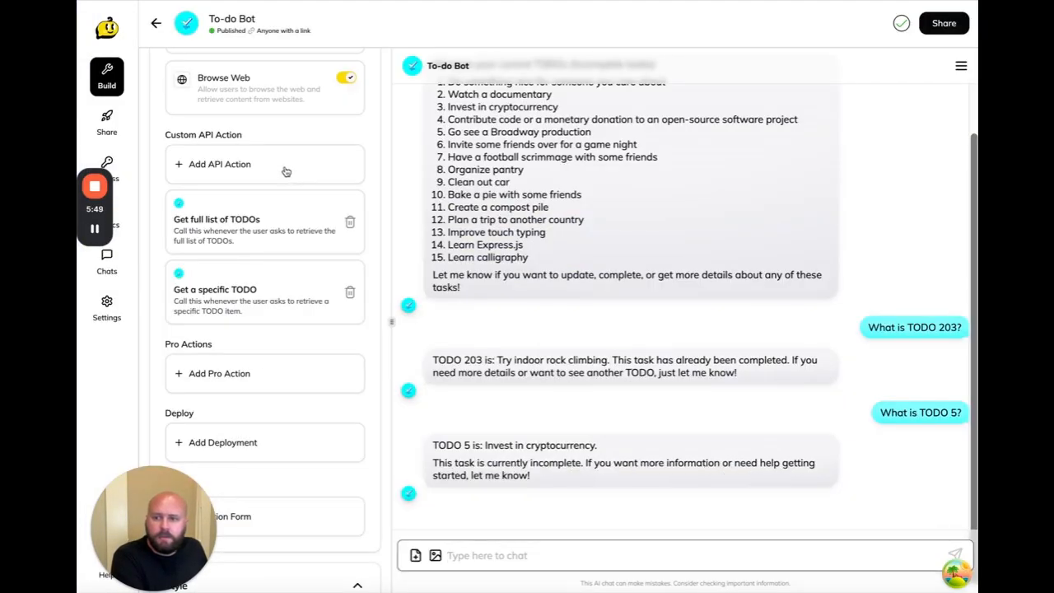
{"action": "left_click", "coordinate": [218, 239]}
{"action": "left_click", "coordinate": [426, 385]}
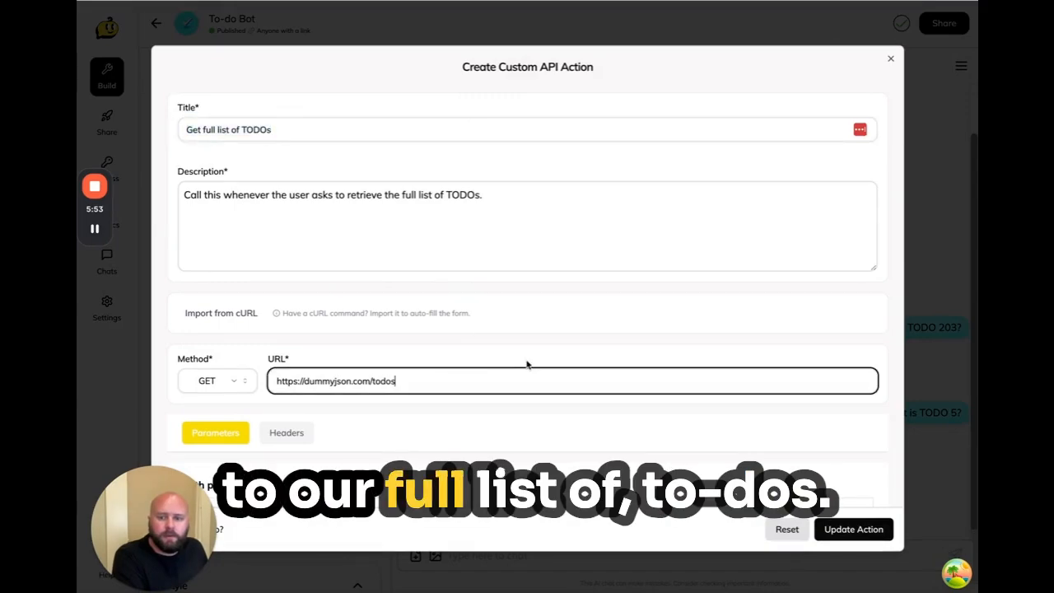
{"action": "type", "text": "?limit={"}
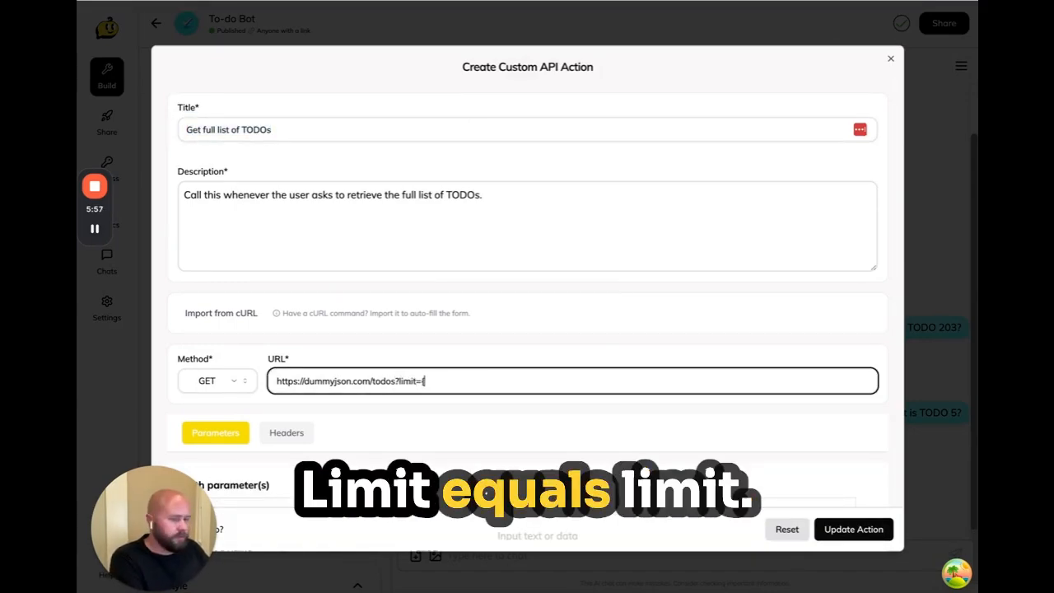
{"action": "type", "text": "{"}
{"action": "type", "text": "limit}}"}
{"action": "key", "text": "BackSpace"}
{"action": "key", "text": "BackSpace"}
{"action": "key", "text": "BackSpace"}
{"action": "key", "text": "BackSpace"}
{"action": "key", "text": "BackSpace"}
{"action": "key", "text": "BackSpace"}
{"action": "key", "text": "BackSpace"}
{"action": "key", "text": "BackSpace"}
{"action": "key", "text": "BackSpace"}
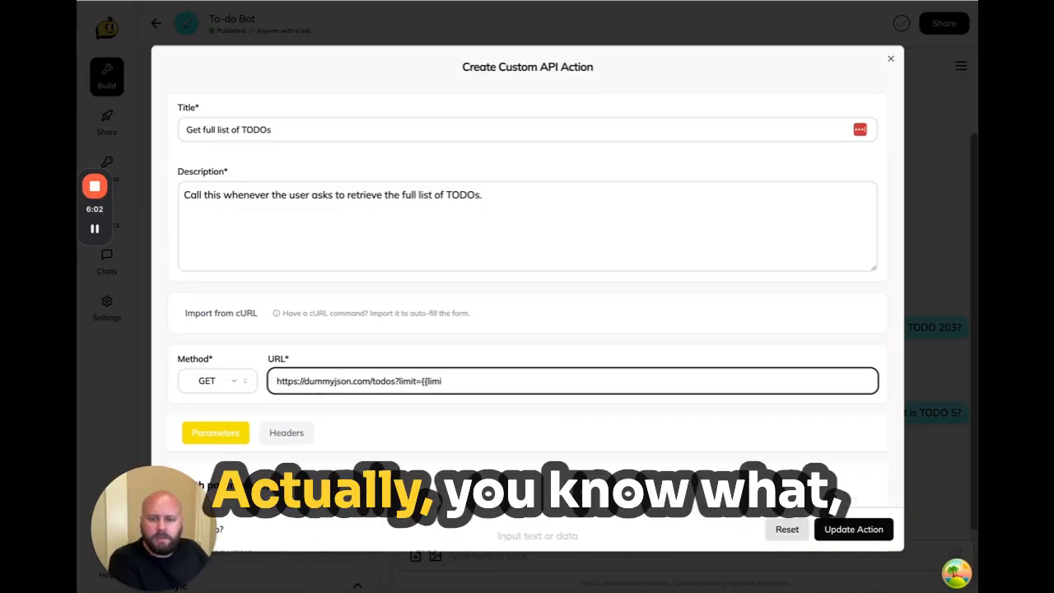
Step: Complete the action's URL query with a hardcoded limit of 3 and a skip of 10
{"action": "type", "text": "3"}
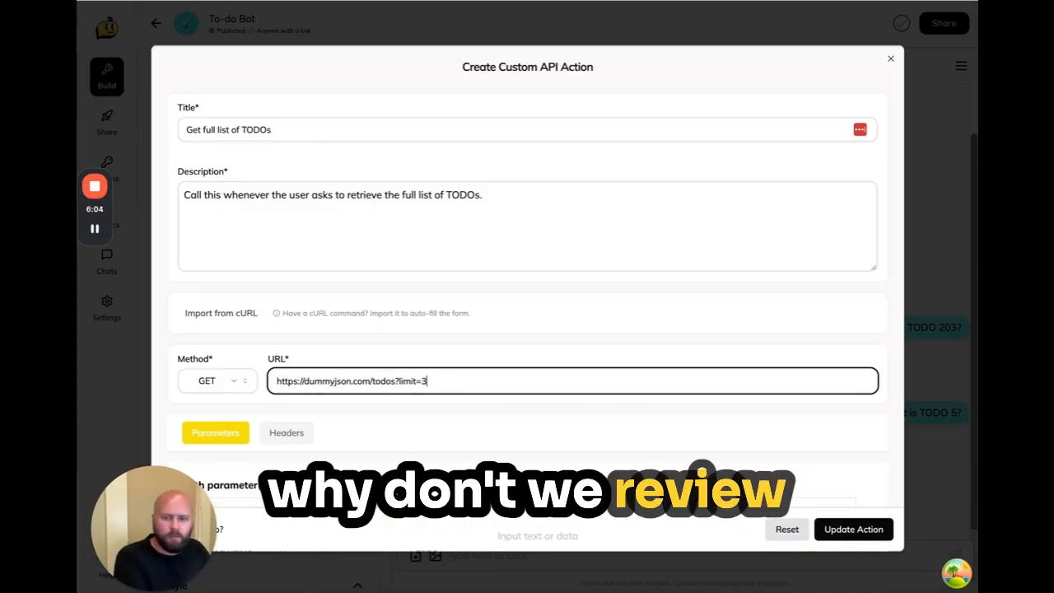
{"action": "type", "text": "&"}
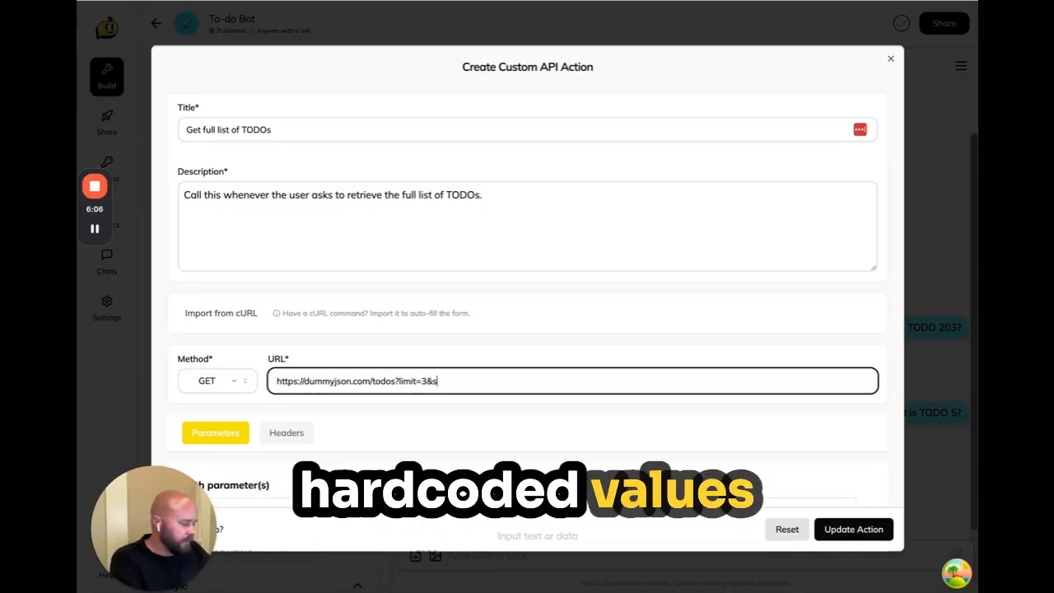
{"action": "type", "text": "skip=10"}
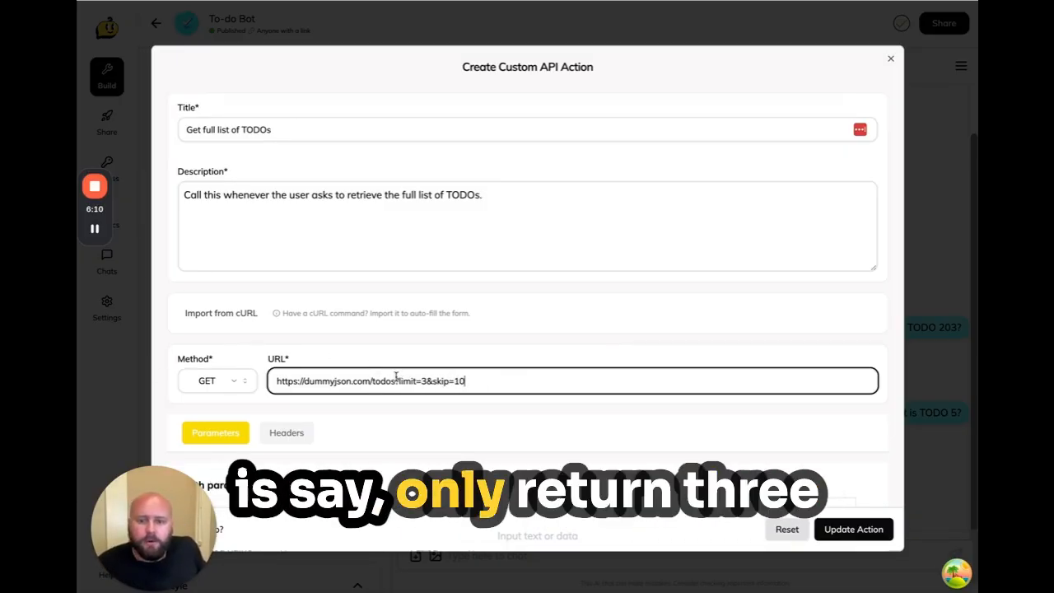
Step: Check the fixed-value limit and skip query parameters against the URL and run a test of the API call
{"action": "left_click_drag", "start_coordinate": [396, 377], "coordinate": [466, 380]}
{"action": "scroll", "coordinate": [413, 400], "scroll_direction": "down", "scroll_amount": 4}
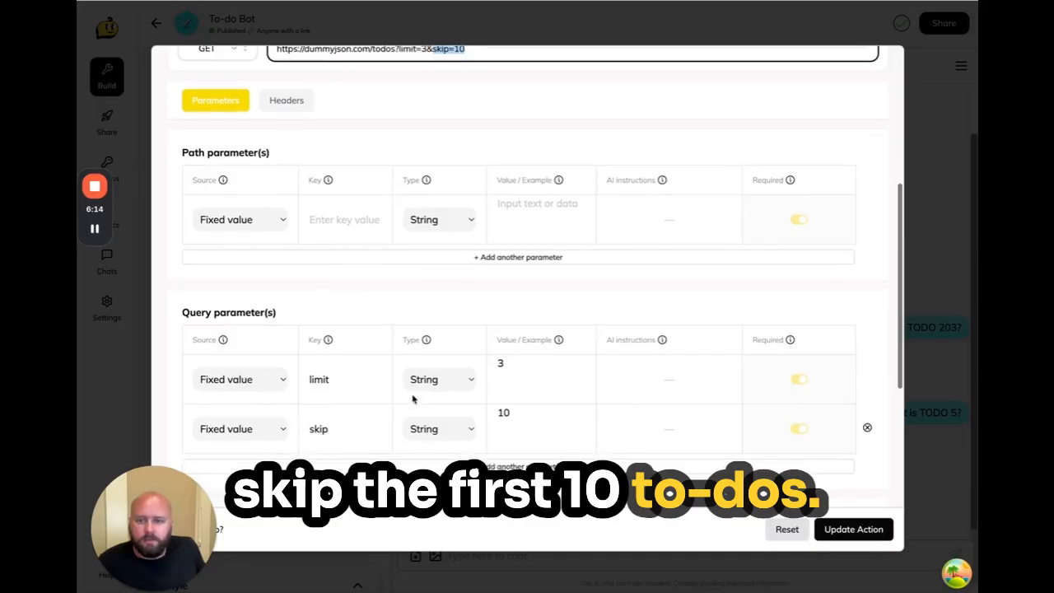
{"action": "scroll", "coordinate": [412, 398], "scroll_direction": "up", "scroll_amount": 4}
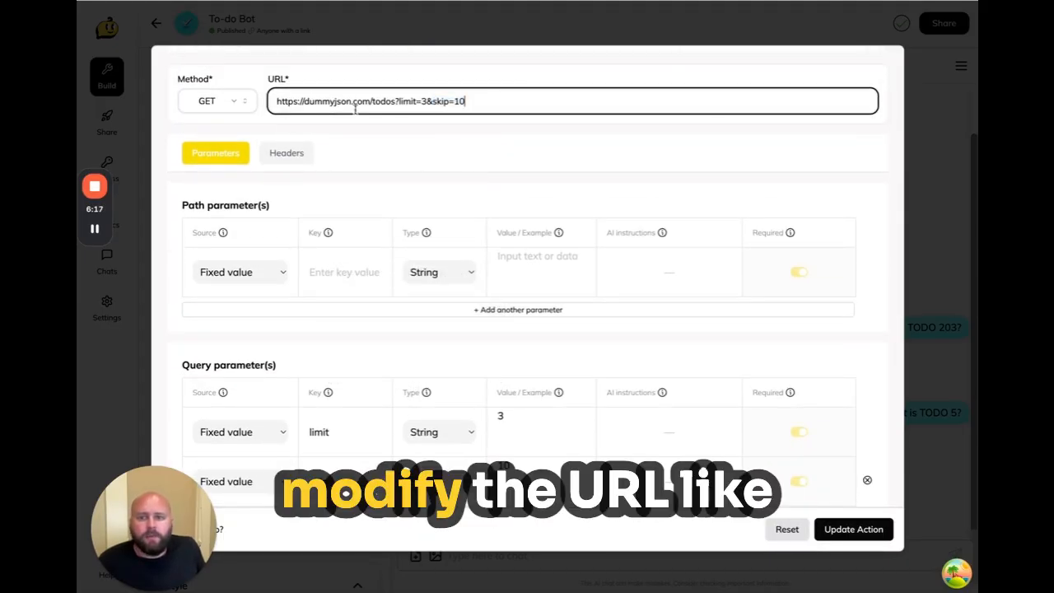
{"action": "scroll", "coordinate": [411, 362], "scroll_direction": "down", "scroll_amount": 4}
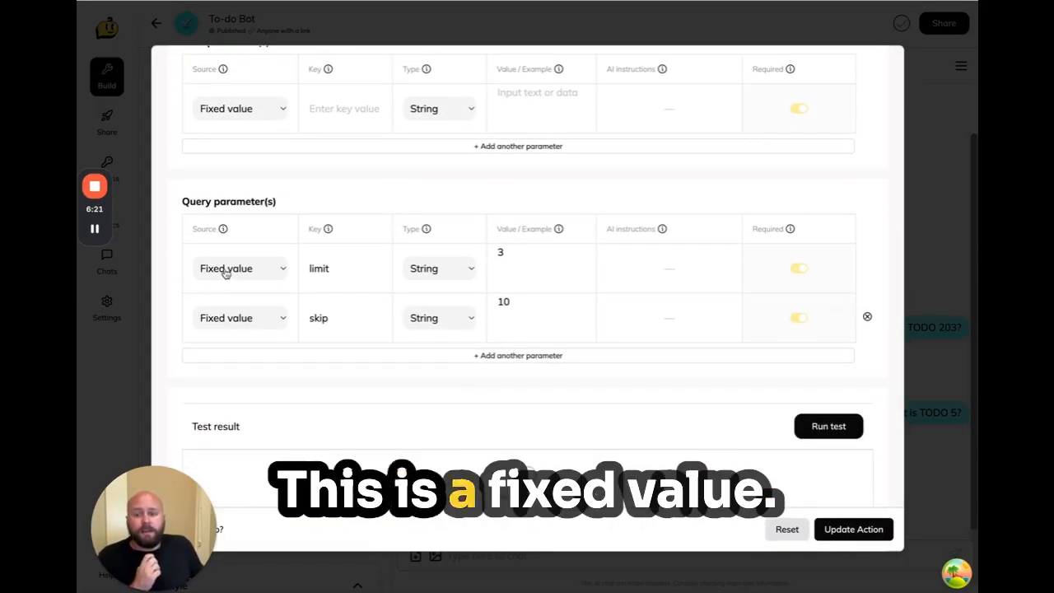
{"action": "mouse_move", "coordinate": [222, 230]}
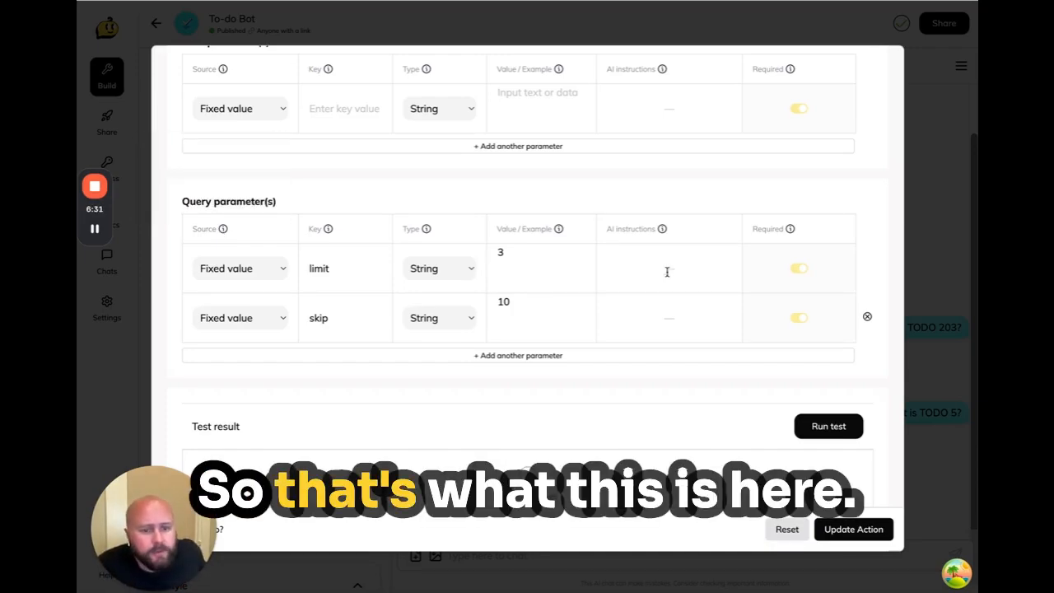
{"action": "scroll", "coordinate": [667, 275], "scroll_direction": "down", "scroll_amount": 2}
{"action": "left_click", "coordinate": [828, 303]}
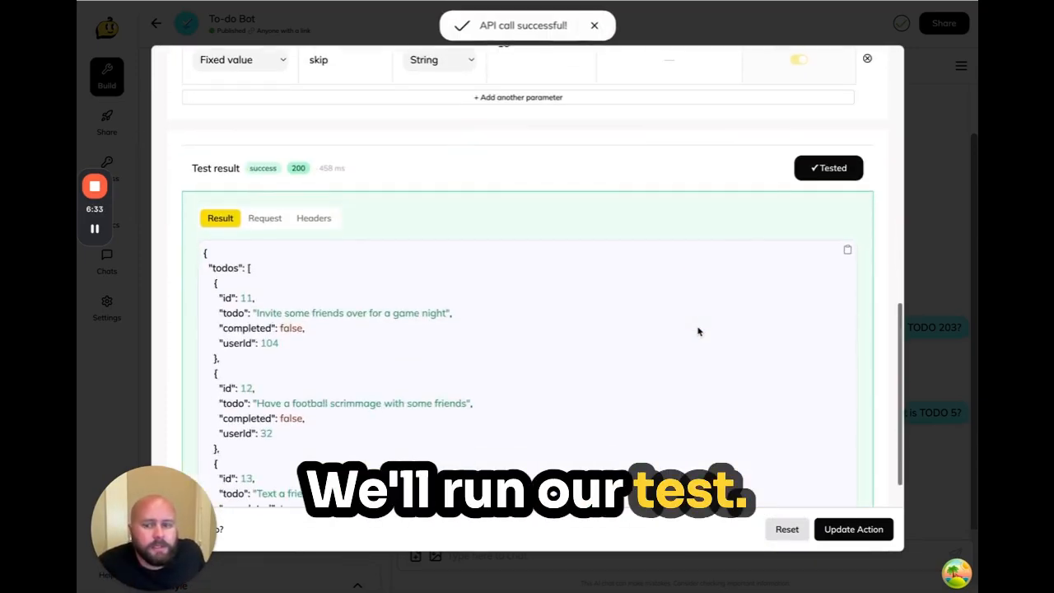
Step: Compare the query parameter values with the test result, examining the returned to-do IDs and the skip value
{"action": "scroll", "coordinate": [696, 329], "scroll_direction": "up", "scroll_amount": 2}
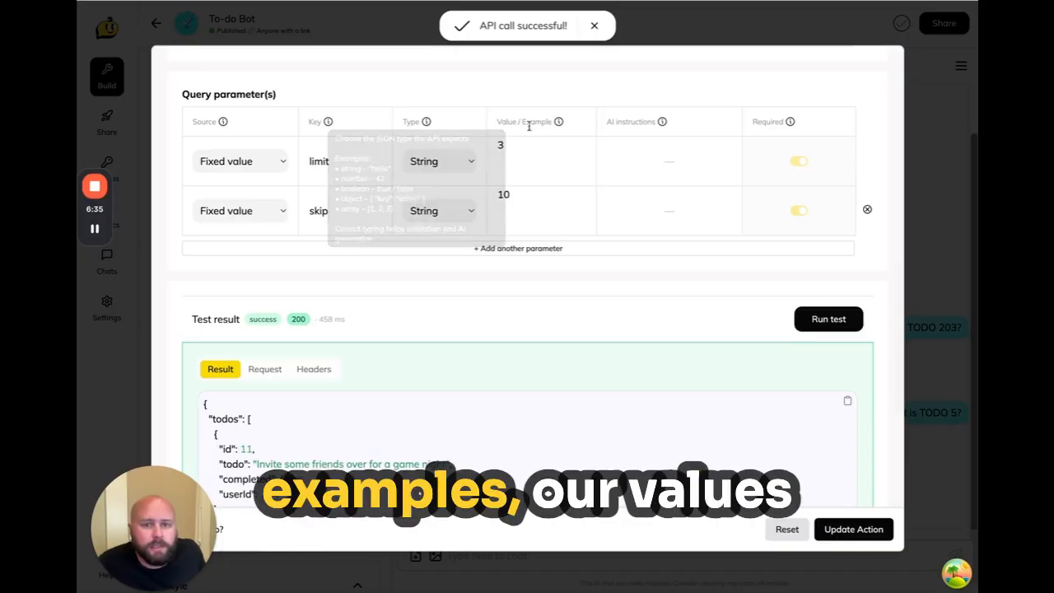
{"action": "scroll", "coordinate": [437, 338], "scroll_direction": "down", "scroll_amount": 1}
{"action": "scroll", "coordinate": [437, 338], "scroll_direction": "down", "scroll_amount": 5}
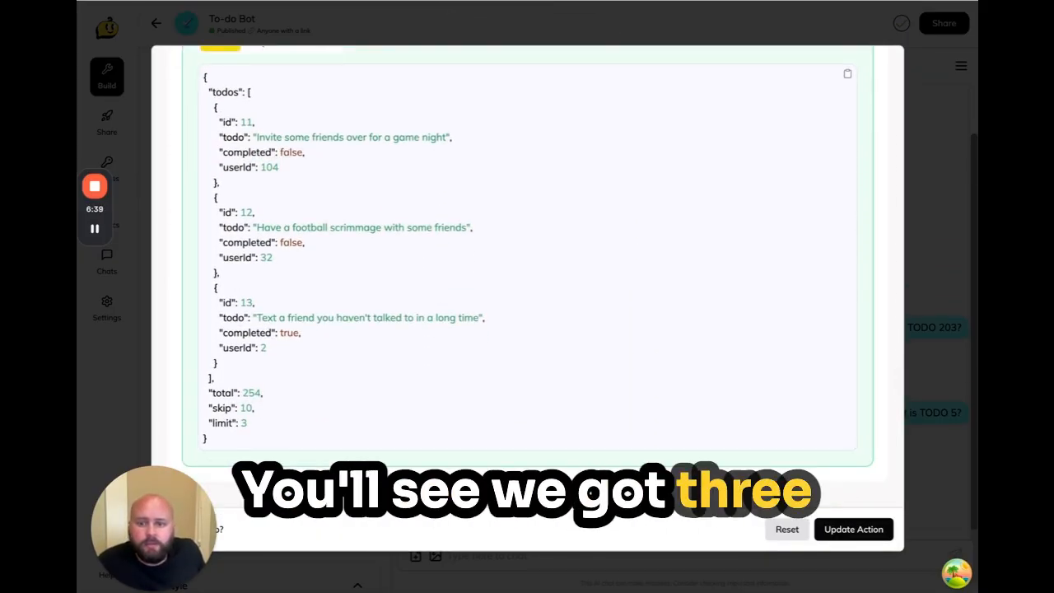
{"action": "left_click_drag", "start_coordinate": [209, 406], "coordinate": [287, 409]}
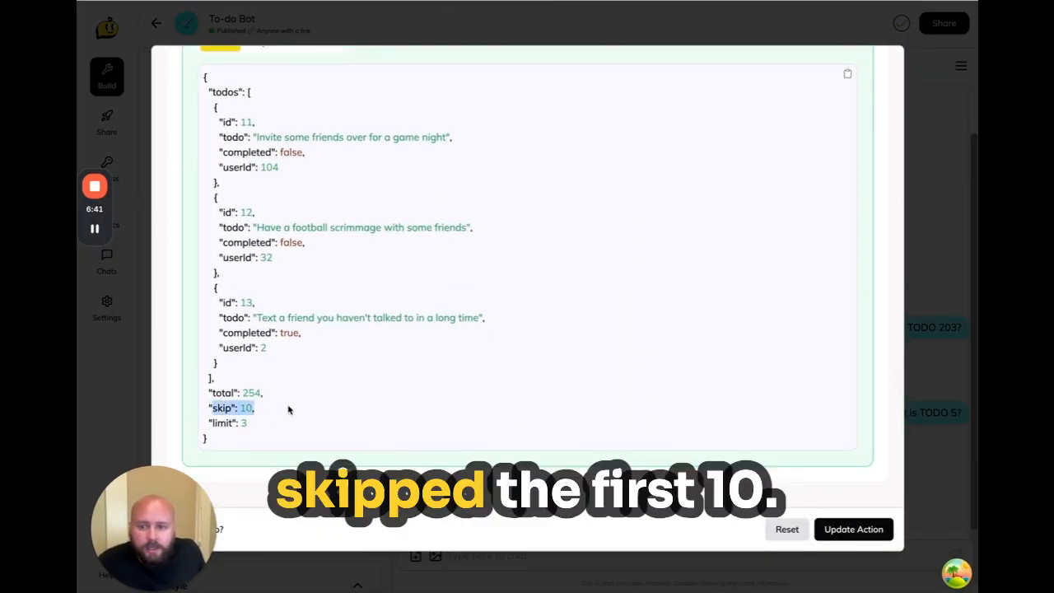
{"action": "left_click", "coordinate": [243, 130]}
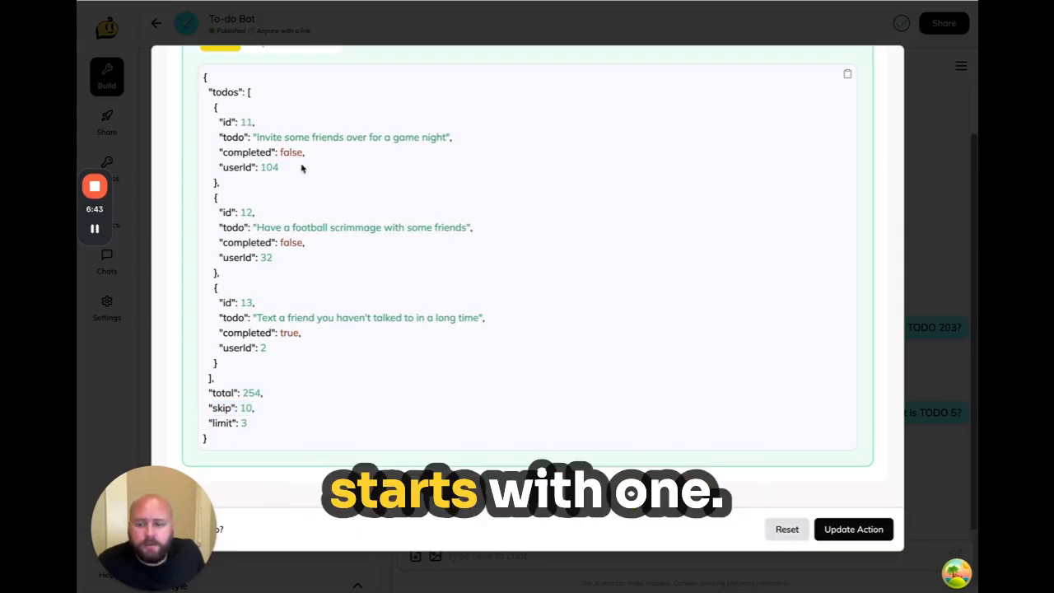
Step: Add a fixed-value header with the key Authorization and the value Bearer, and close the action without updating it
{"action": "scroll", "coordinate": [368, 207], "scroll_direction": "up", "scroll_amount": 10}
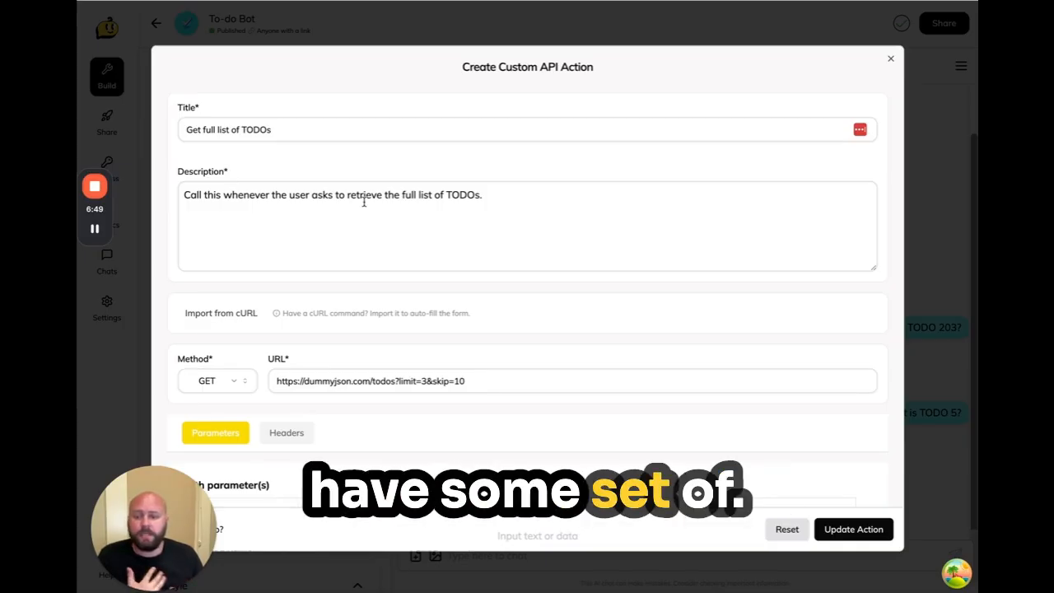
{"action": "scroll", "coordinate": [299, 261], "scroll_direction": "down", "scroll_amount": 5}
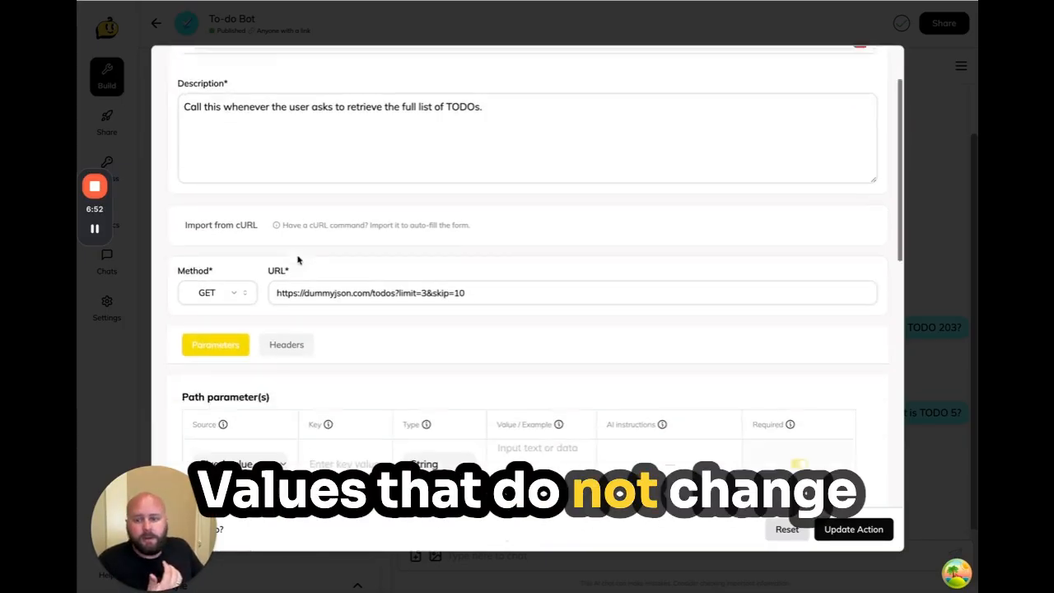
{"action": "left_click", "coordinate": [282, 240]}
{"action": "scroll", "coordinate": [347, 272], "scroll_direction": "down", "scroll_amount": 2}
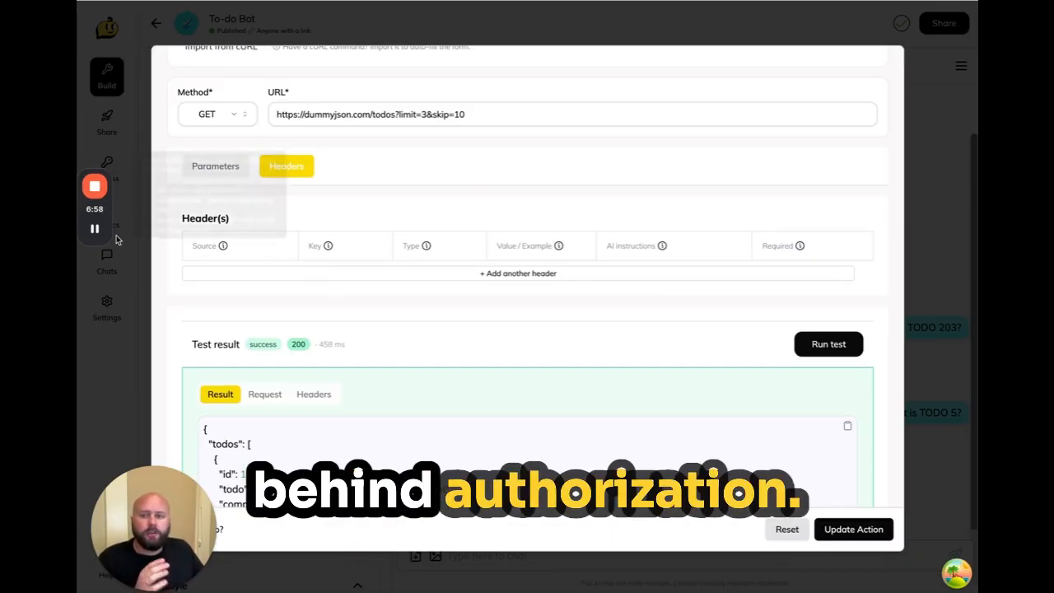
{"action": "left_click", "coordinate": [401, 276]}
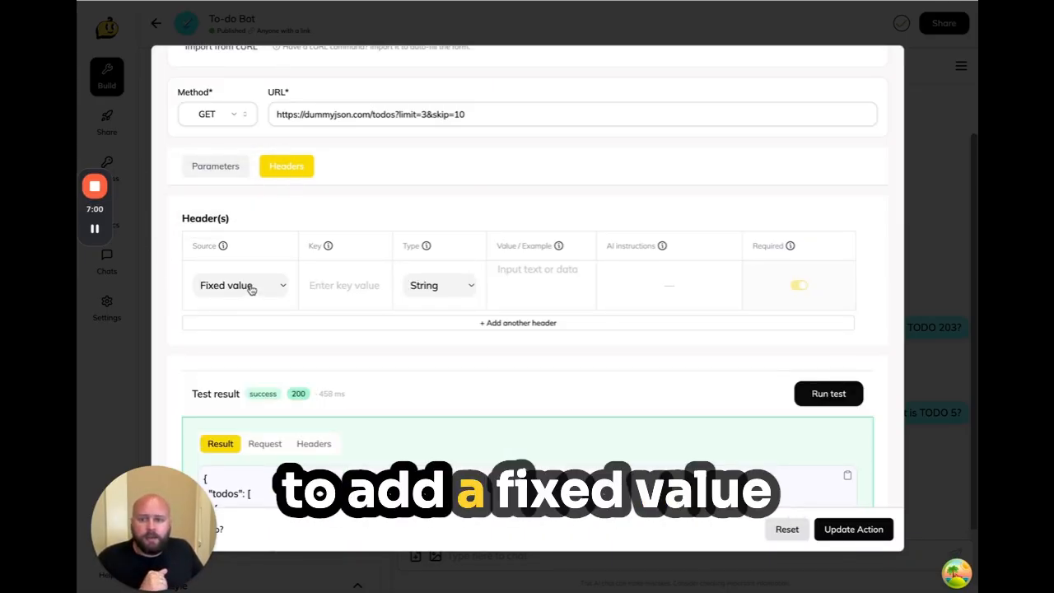
{"action": "left_click", "coordinate": [375, 282]}
{"action": "type", "text": "Authorization"}
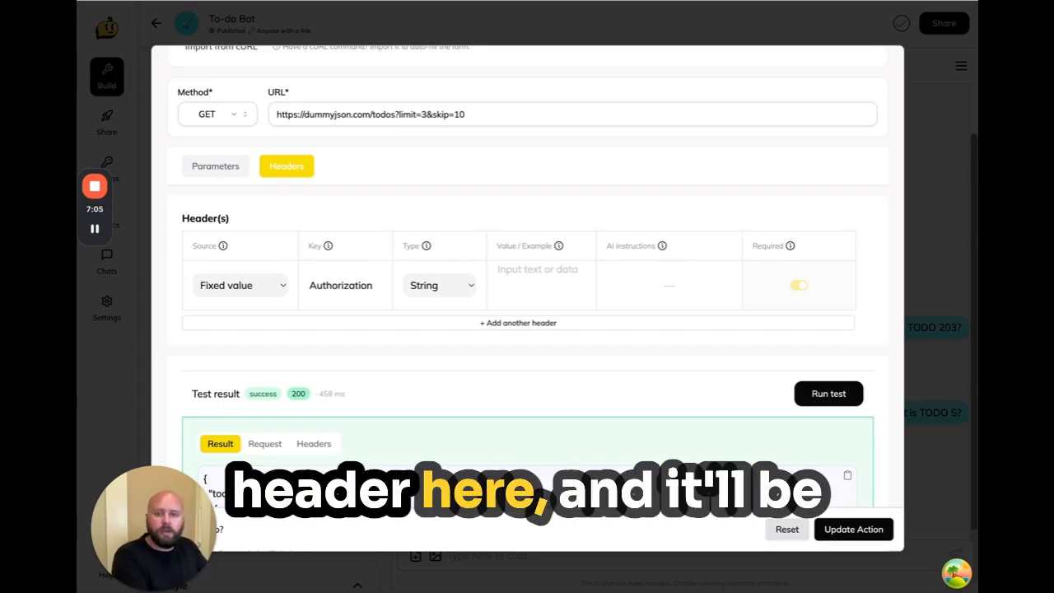
{"action": "left_click", "coordinate": [529, 280]}
{"action": "type", "text": "Bearer"}
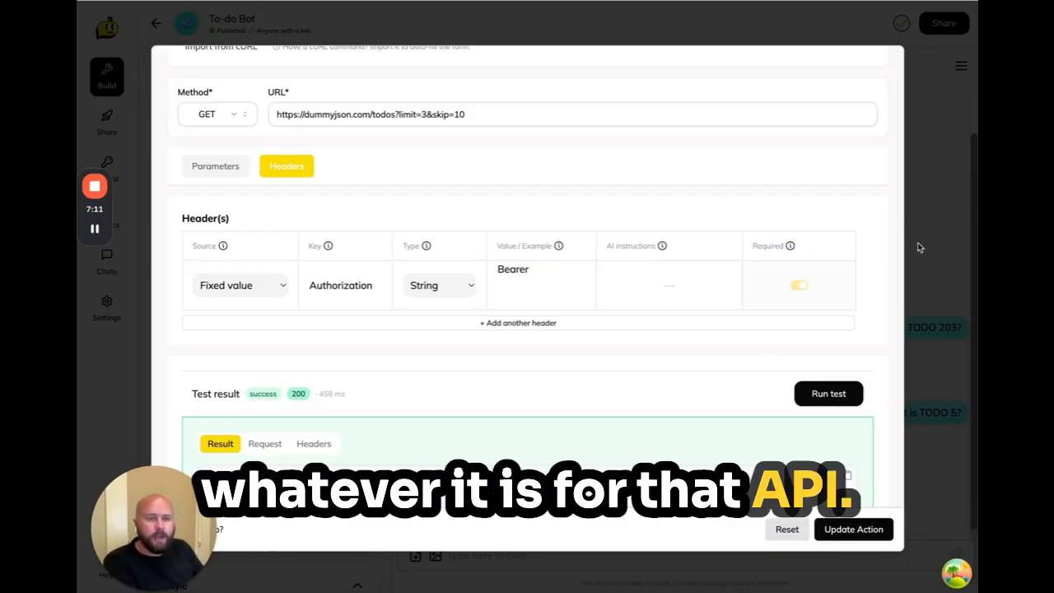
{"action": "scroll", "coordinate": [848, 200], "scroll_direction": "up", "scroll_amount": 4}
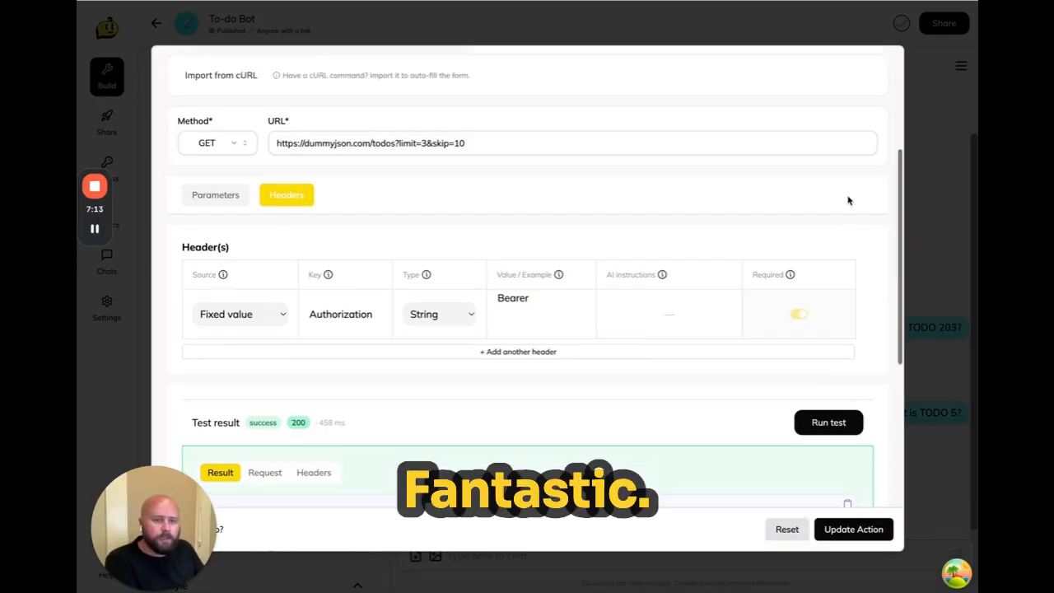
{"action": "left_click", "coordinate": [891, 61]}
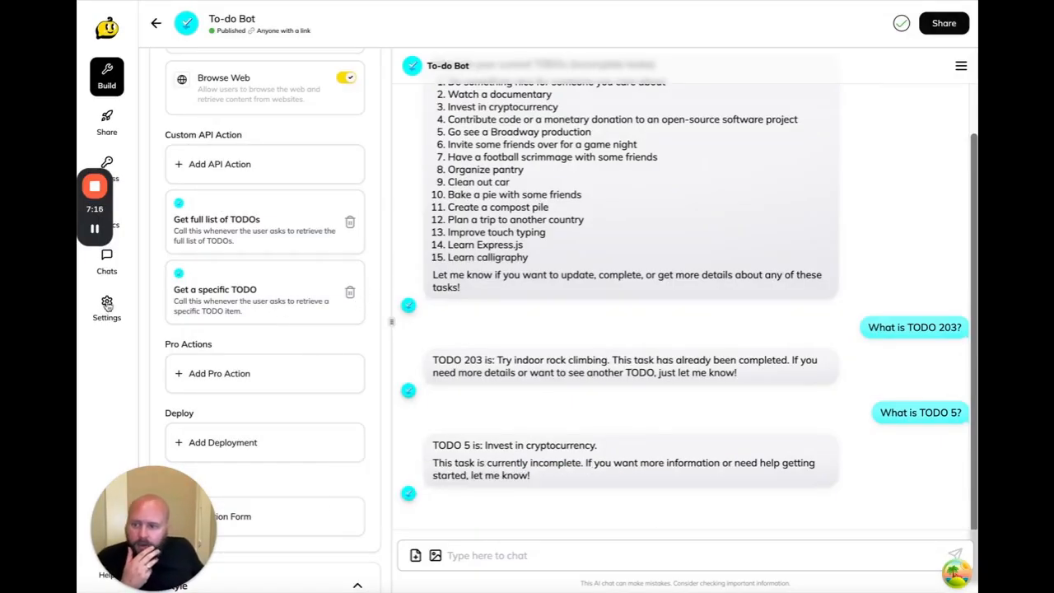
{"action": "key", "text": "ctrl+Tab"}
{"action": "scroll", "coordinate": [409, 367], "scroll_direction": "down", "scroll_amount": 3}
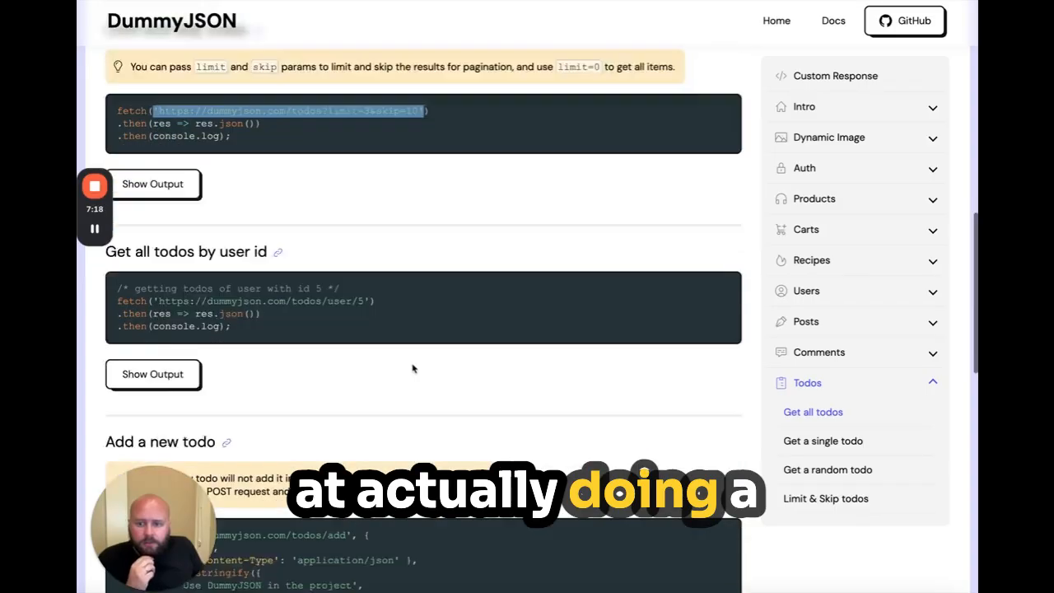
{"action": "scroll", "coordinate": [412, 367], "scroll_direction": "down", "scroll_amount": 2}
{"action": "scroll", "coordinate": [411, 364], "scroll_direction": "down", "scroll_amount": 1}
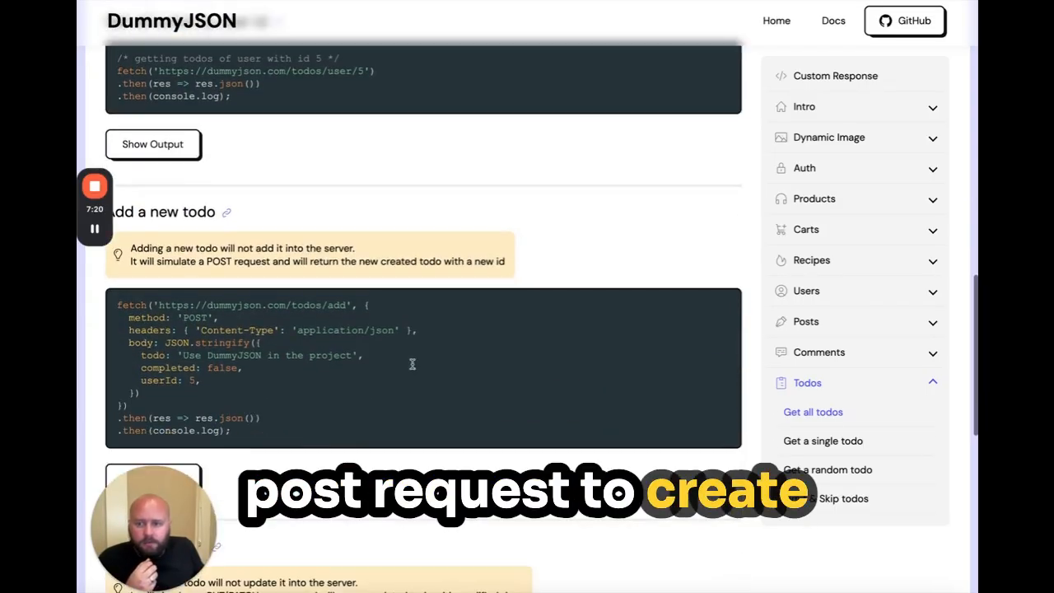
{"action": "left_click_drag", "start_coordinate": [349, 303], "coordinate": [154, 304]}
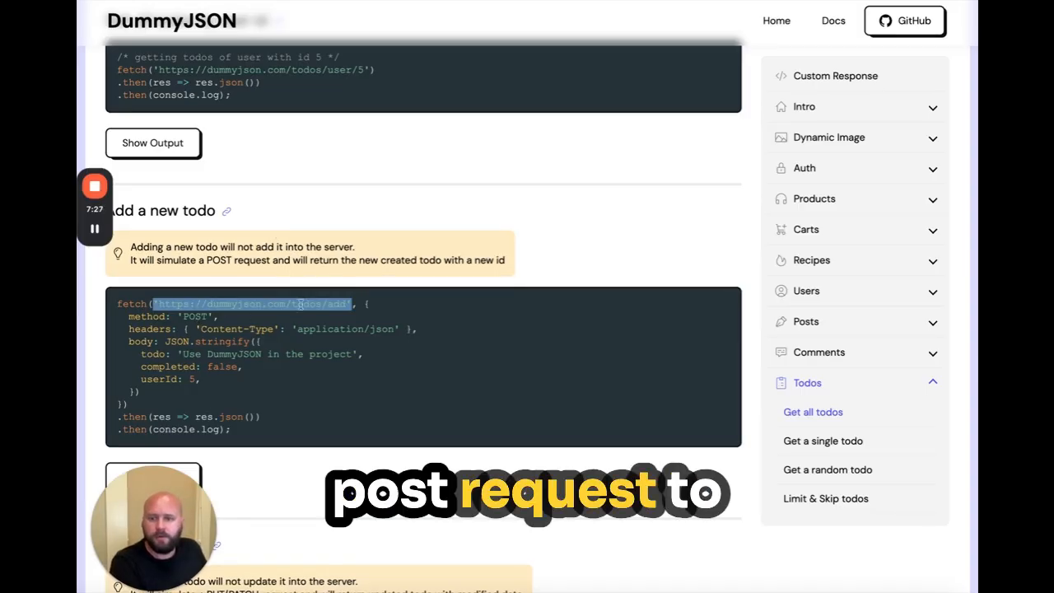
Step: Switch back to the To-do Bot builder and start an API action titled "Create a new TODO", described as "Call this whenever the user asks you to create a new TODO item."
{"action": "key", "text": "ctrl+Tab"}
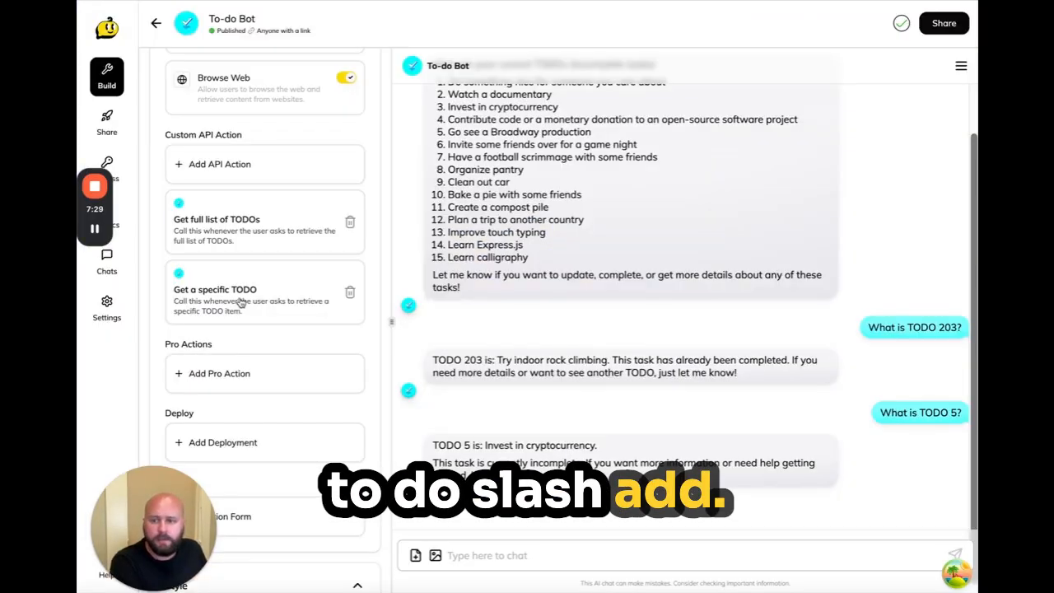
{"action": "left_click", "coordinate": [220, 167]}
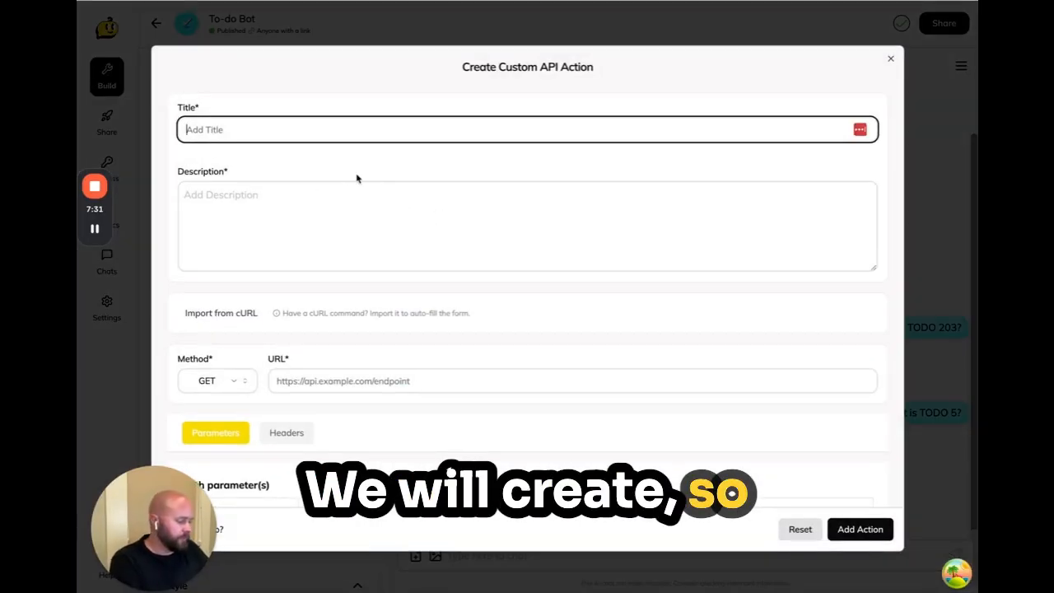
{"action": "type", "text": "Create a new"}
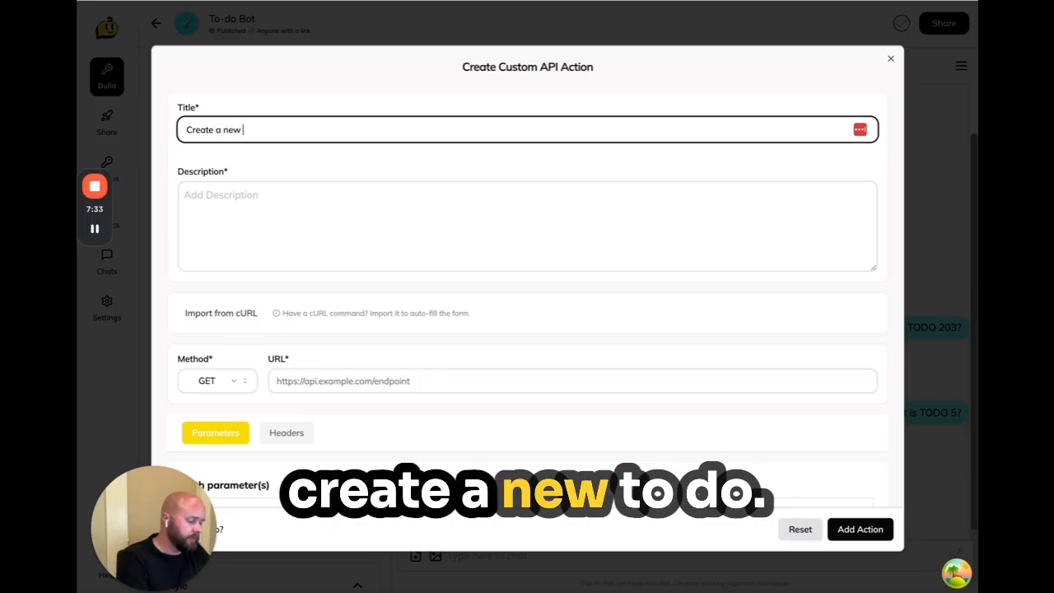
{"action": "type", "text": " TODO"}
{"action": "key", "text": "Tab"}
{"action": "type", "text": "Call this whenever the user asks "}
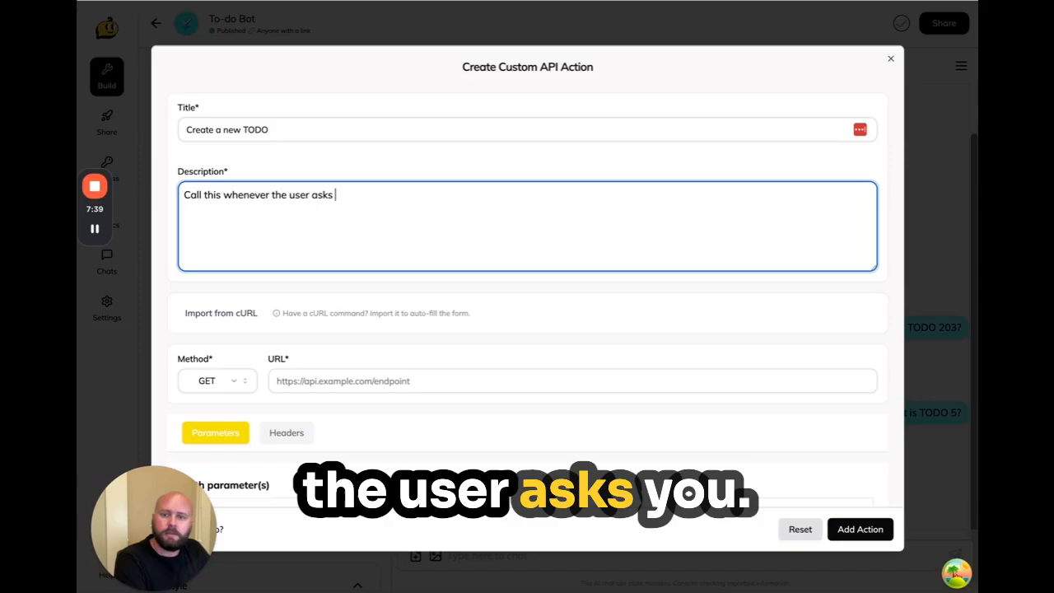
{"action": "type", "text": "you to create a new TODO item."}
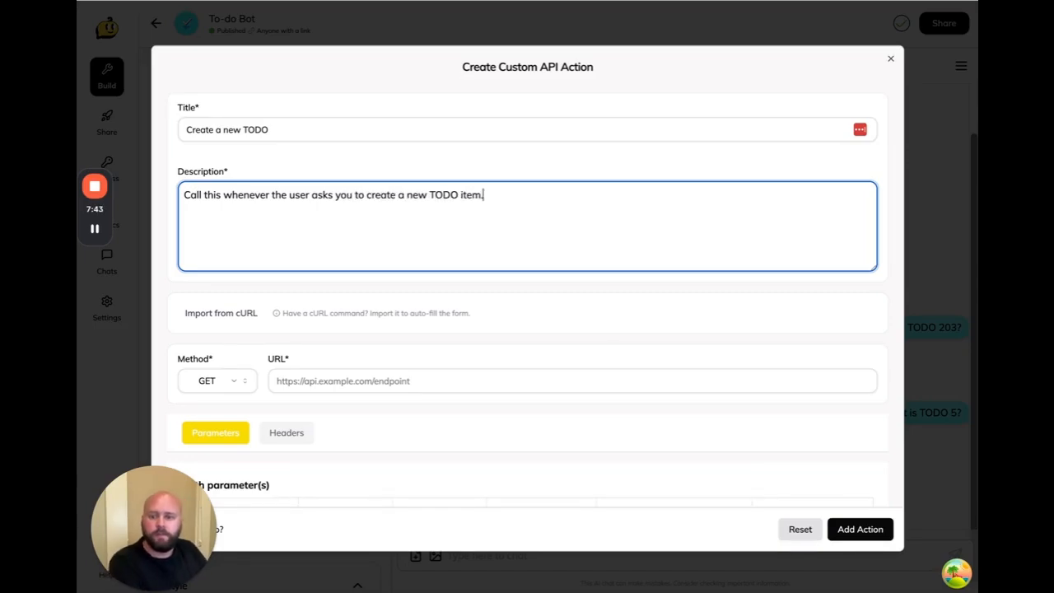
{"action": "left_click", "coordinate": [320, 381]}
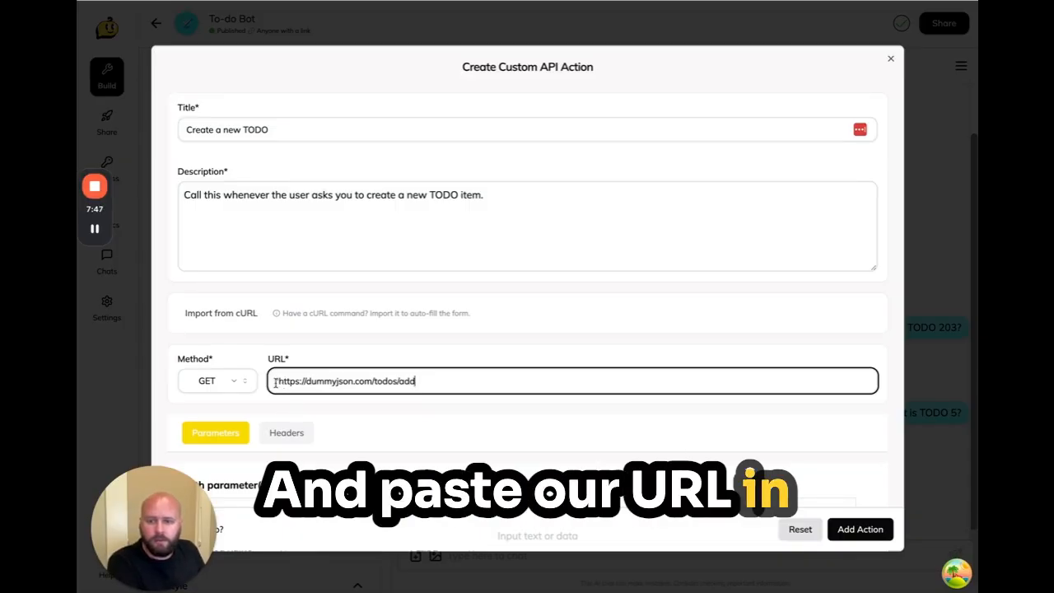
{"action": "key", "text": "BackSpace"}
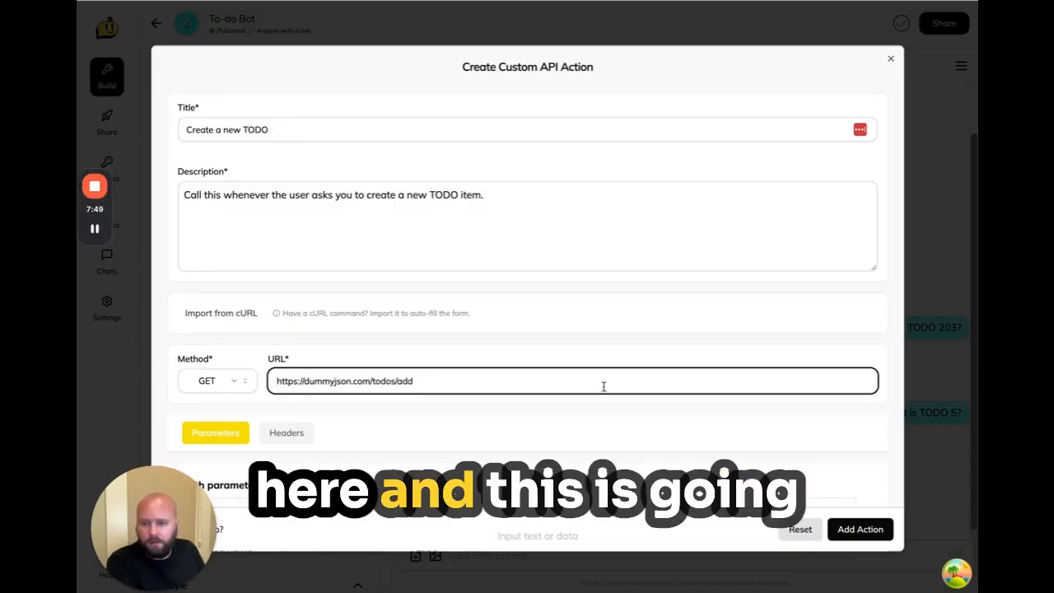
{"action": "left_click", "coordinate": [204, 384]}
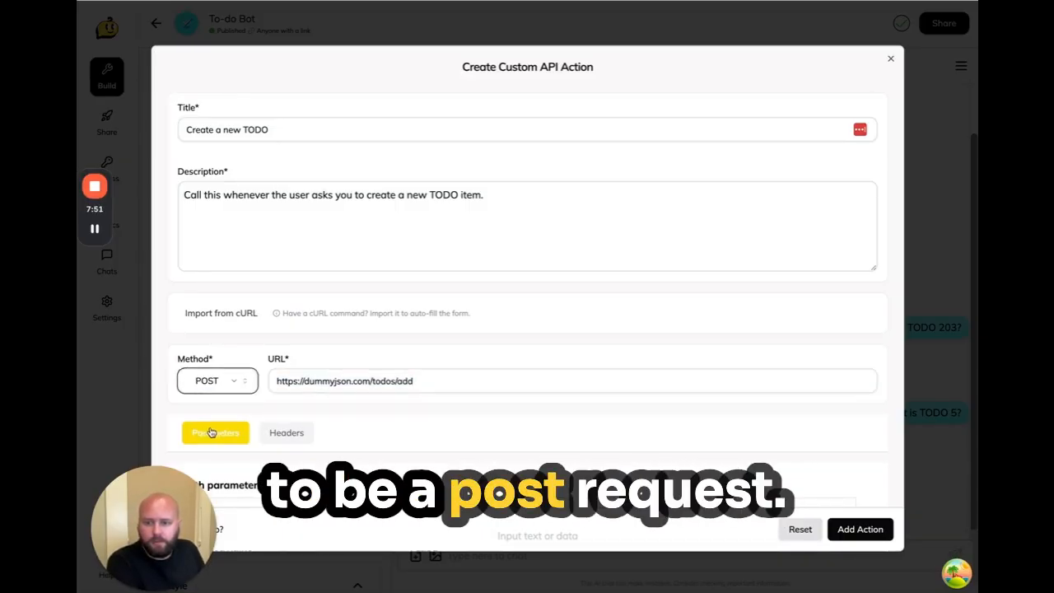
Step: Compare the action's parameter sections with the body fields in the DummyJSON "Add a new todo" example
{"action": "scroll", "coordinate": [473, 423], "scroll_direction": "down", "scroll_amount": 10}
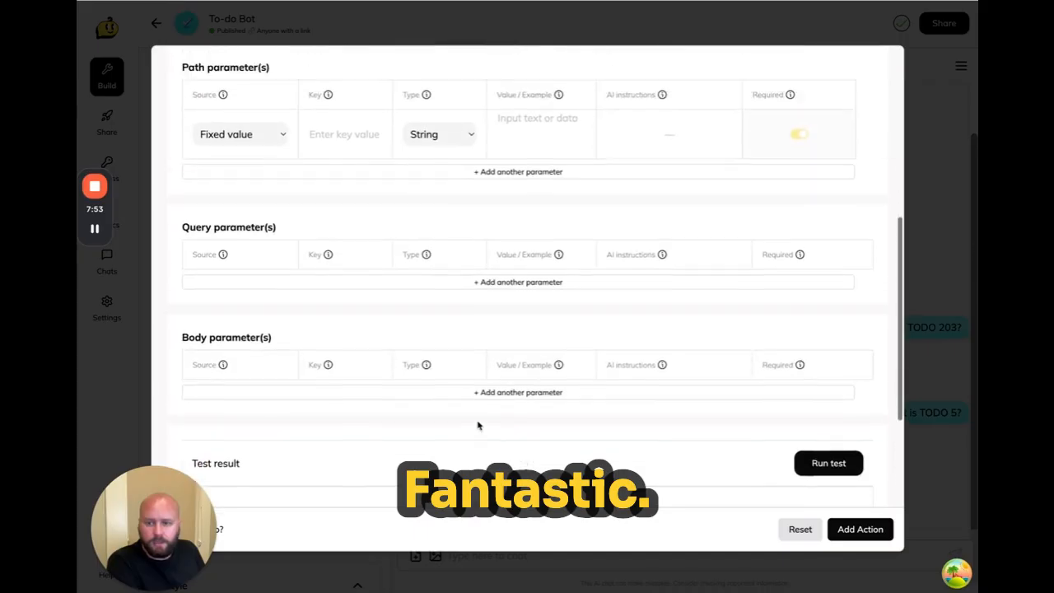
{"action": "scroll", "coordinate": [477, 424], "scroll_direction": "up", "scroll_amount": 2}
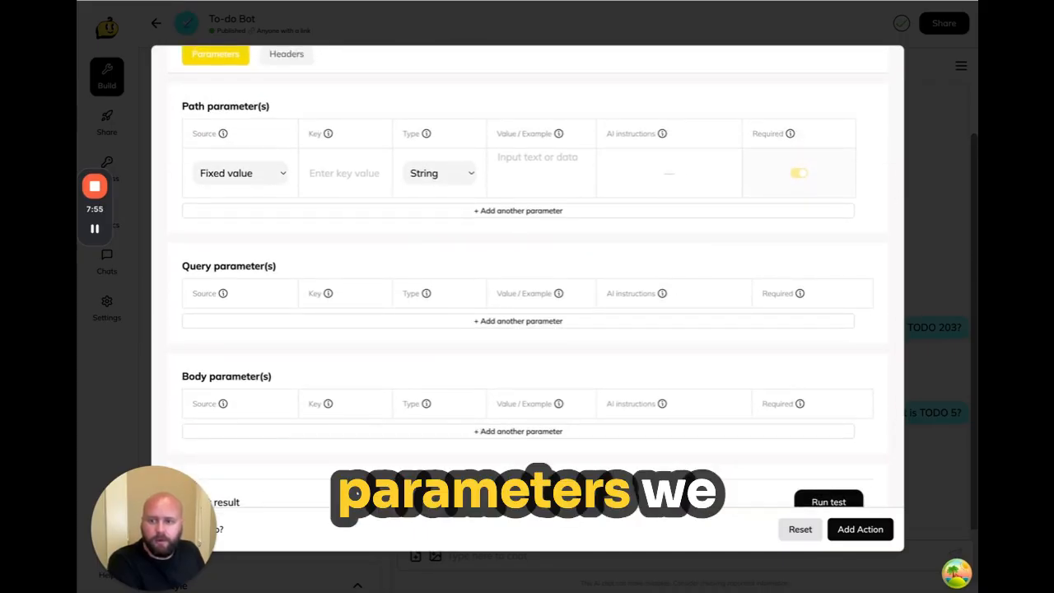
{"action": "key", "text": "ctrl+Tab"}
{"action": "left_click_drag", "start_coordinate": [177, 354], "coordinate": [358, 354]}
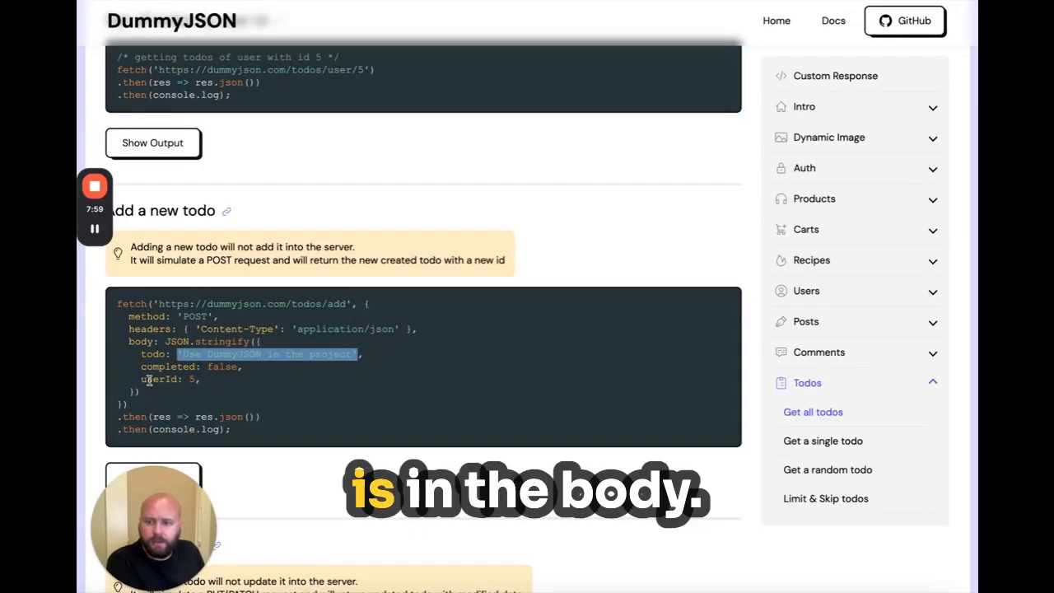
{"action": "triple_click", "coordinate": [253, 386]}
{"action": "double_click", "coordinate": [220, 341]}
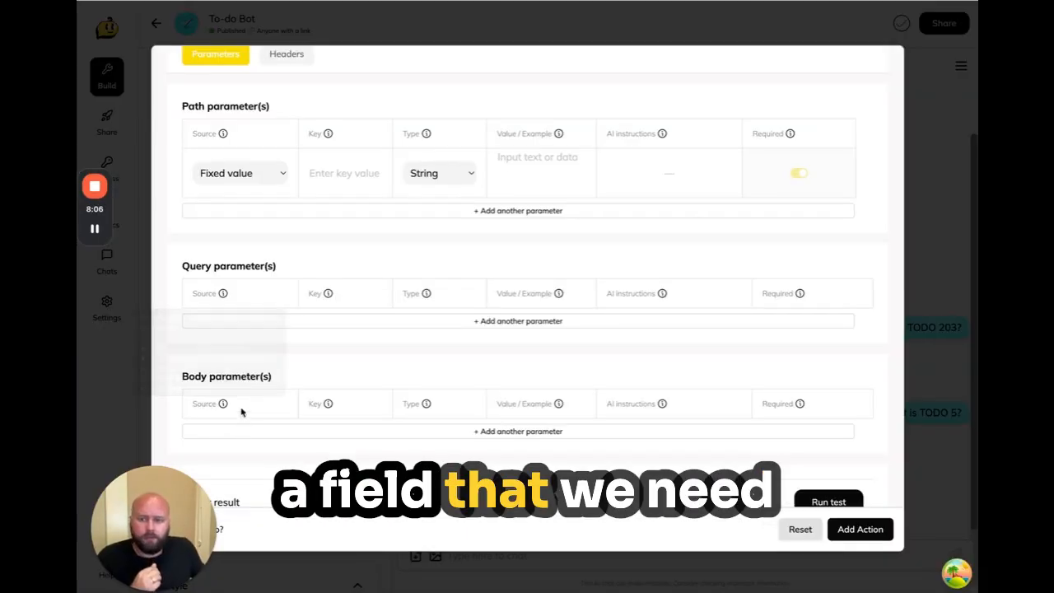
Step: Add a body parameter to the action with the source Let AI generate and the key todo
{"action": "scroll", "coordinate": [313, 399], "scroll_direction": "down", "scroll_amount": 1}
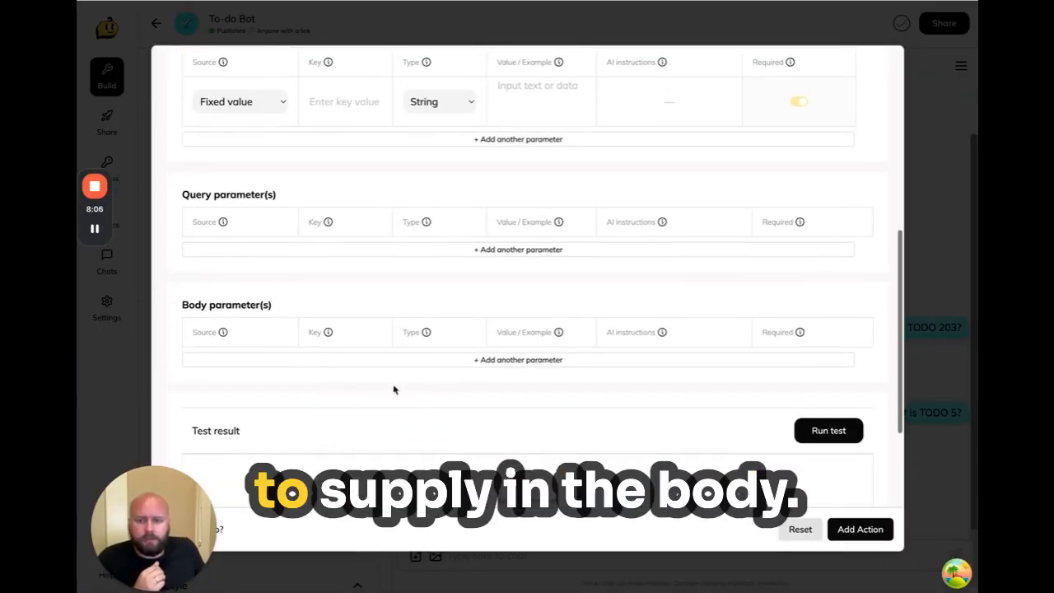
{"action": "left_click", "coordinate": [450, 362]}
{"action": "left_click", "coordinate": [242, 372]}
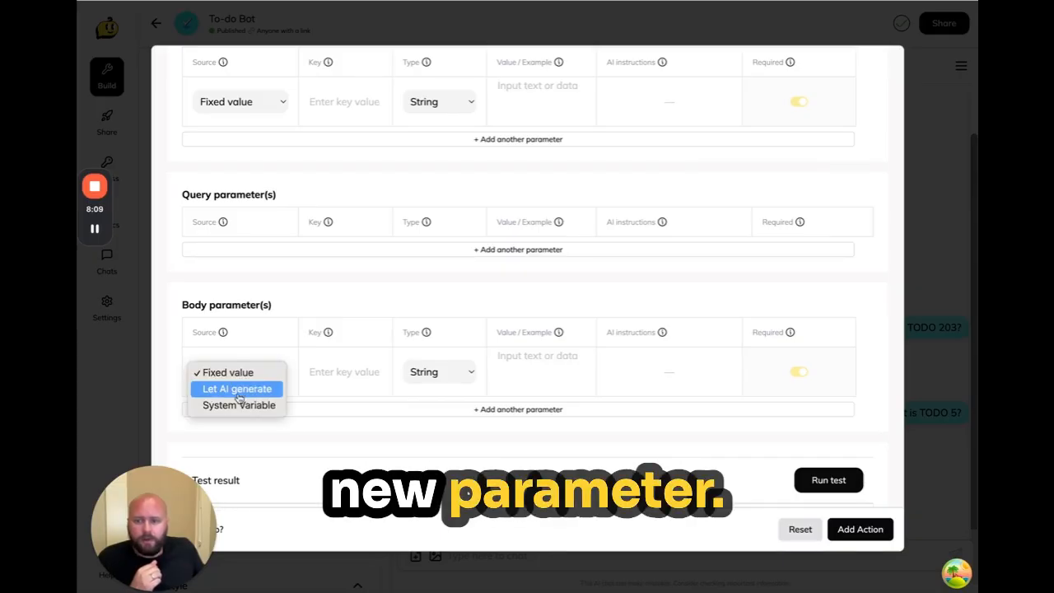
{"action": "left_click", "coordinate": [240, 389]}
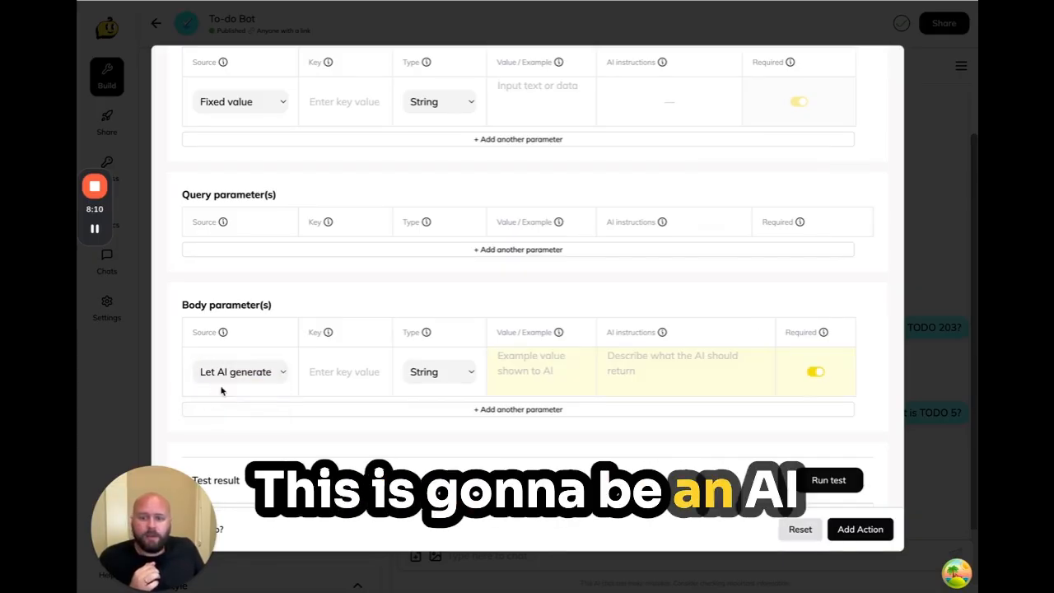
{"action": "left_click", "coordinate": [353, 384]}
{"action": "type", "text": "todo"}
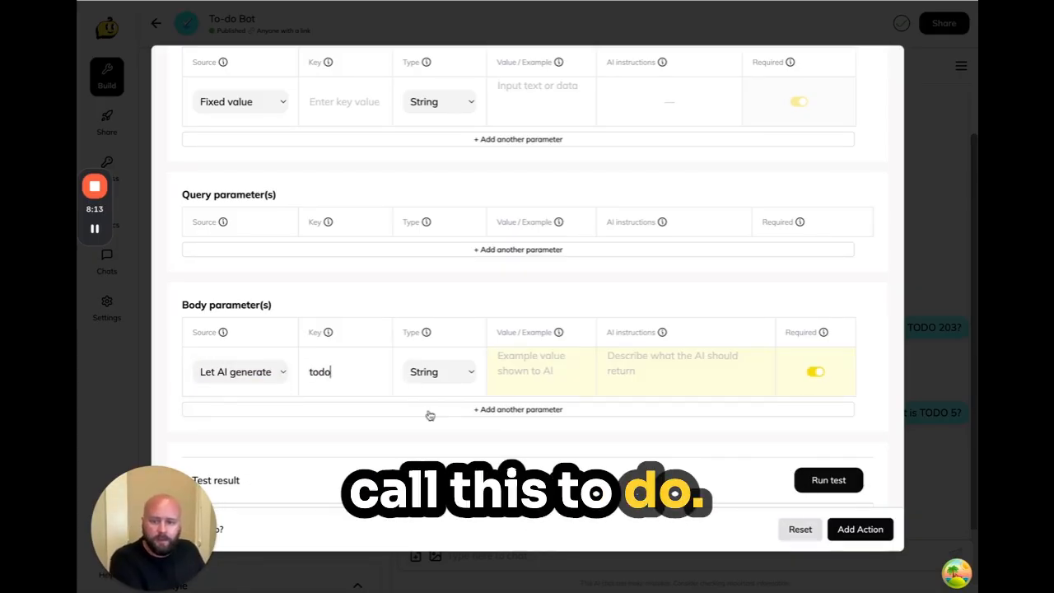
Step: Give the todo parameter the example value "Finish the laundry" and the AI instructions "The description of the todo"
{"action": "left_click", "coordinate": [536, 368]}
{"action": "type", "text": "Finish the laundry"}
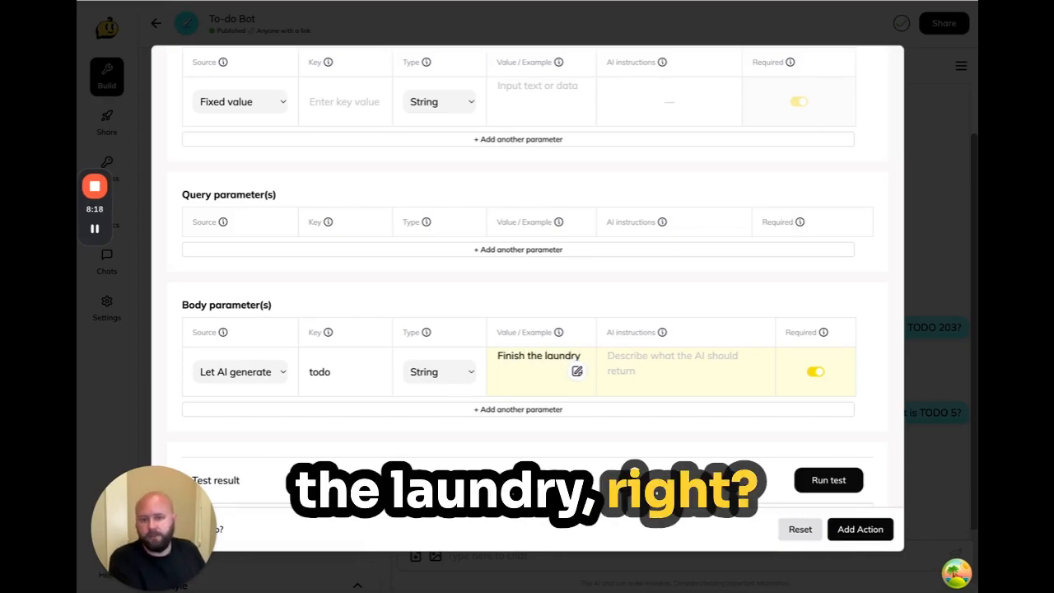
{"action": "left_click", "coordinate": [666, 355]}
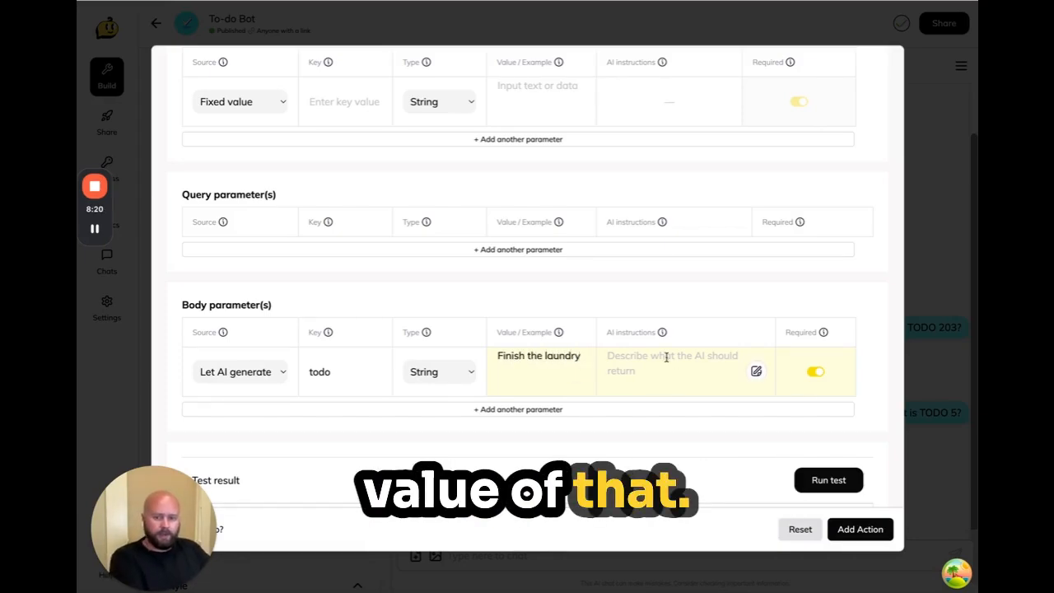
{"action": "type", "text": "The "}
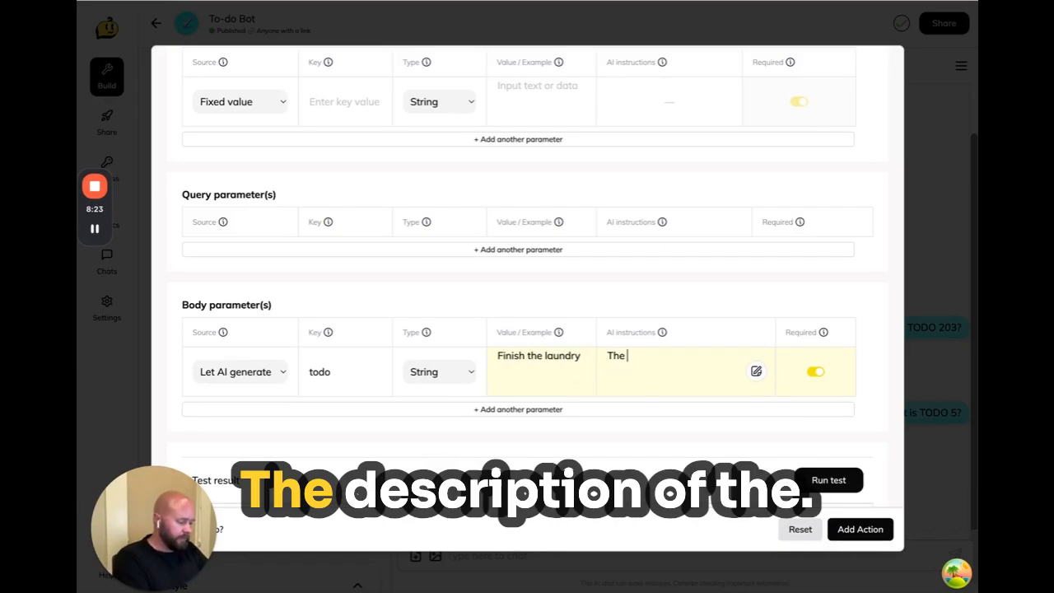
{"action": "type", "text": "description of the tod"}
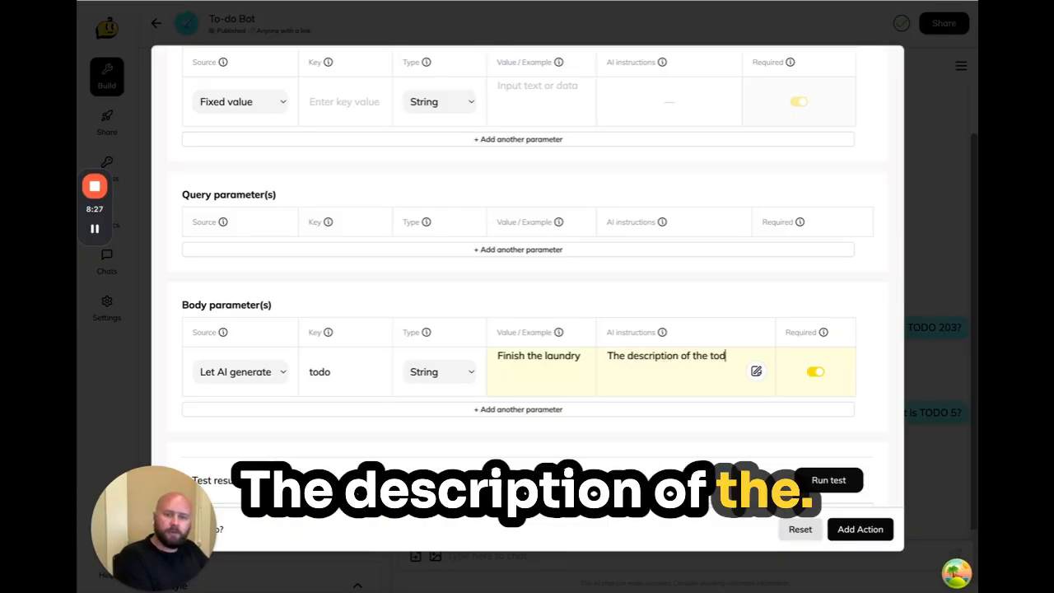
{"action": "type", "text": "o"}
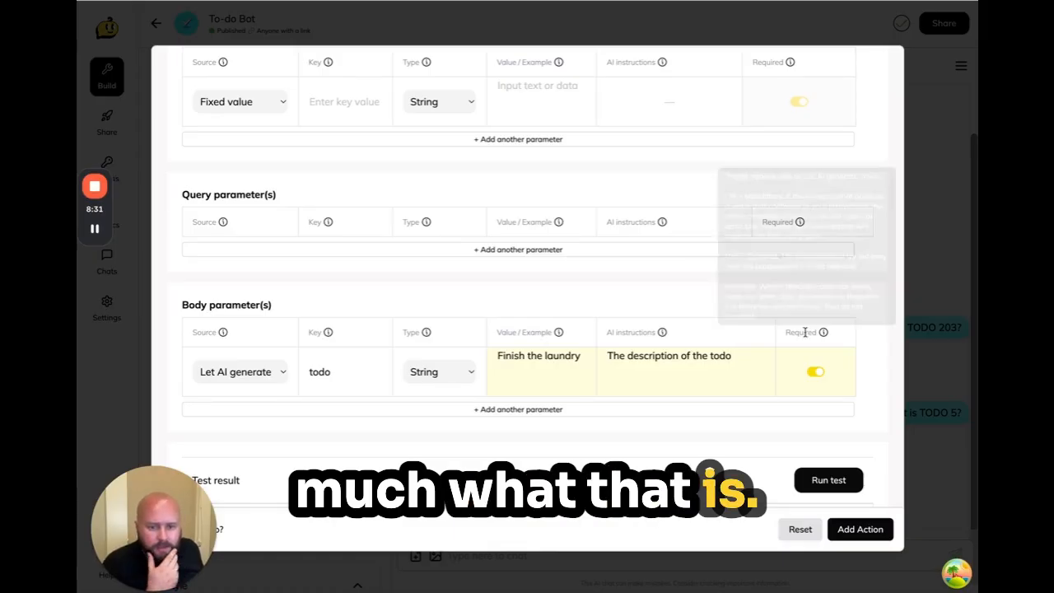
Step: Check the docs example for the remaining body fields and add a fixed-value string body parameter with the key completed and the value false
{"action": "key", "text": "ctrl+Tab"}
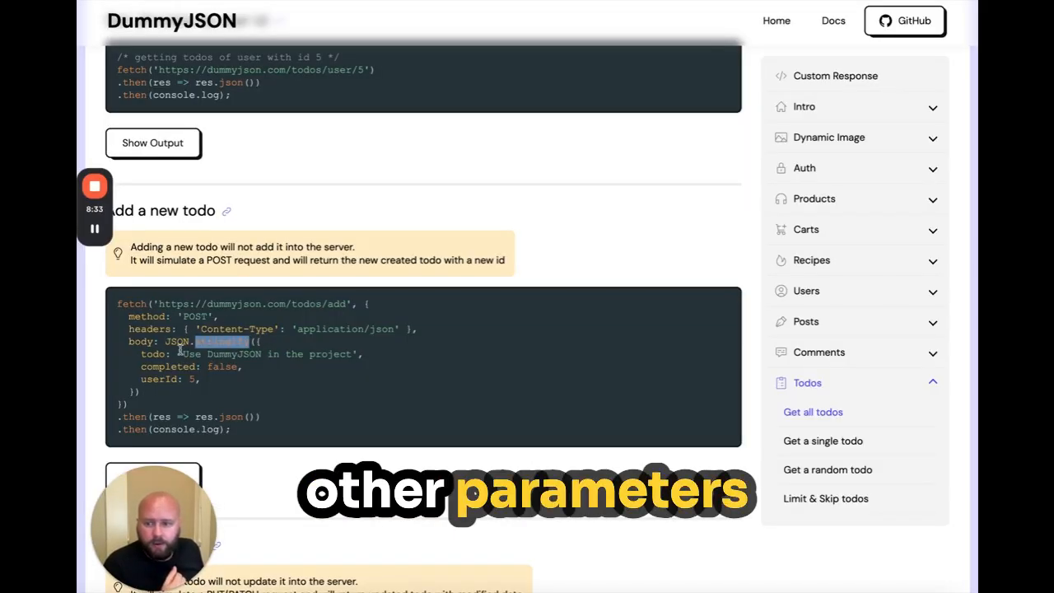
{"action": "key", "text": "ctrl+shift+Tab"}
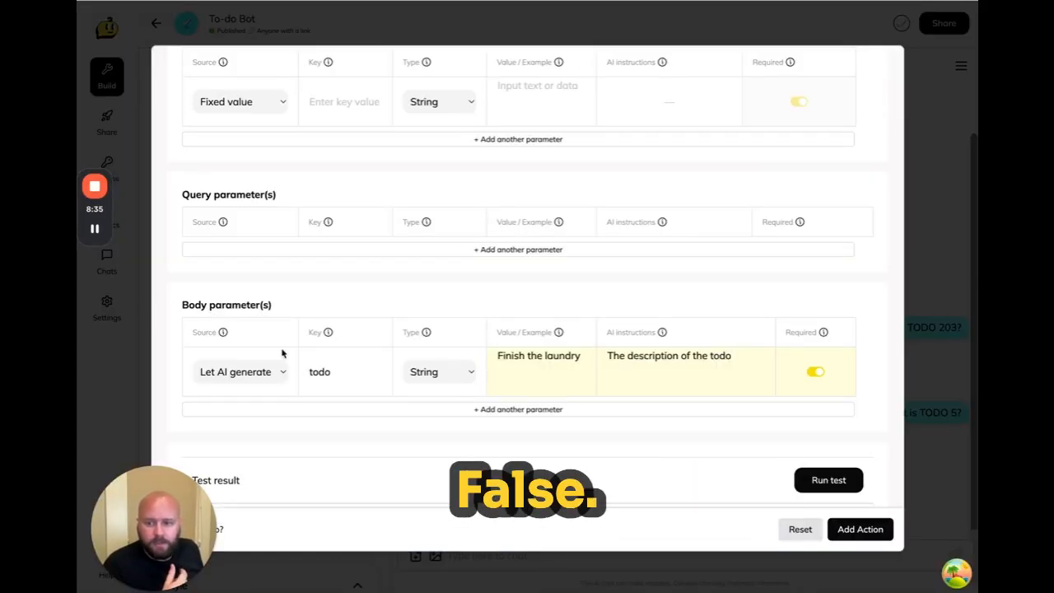
{"action": "left_click", "coordinate": [518, 409]}
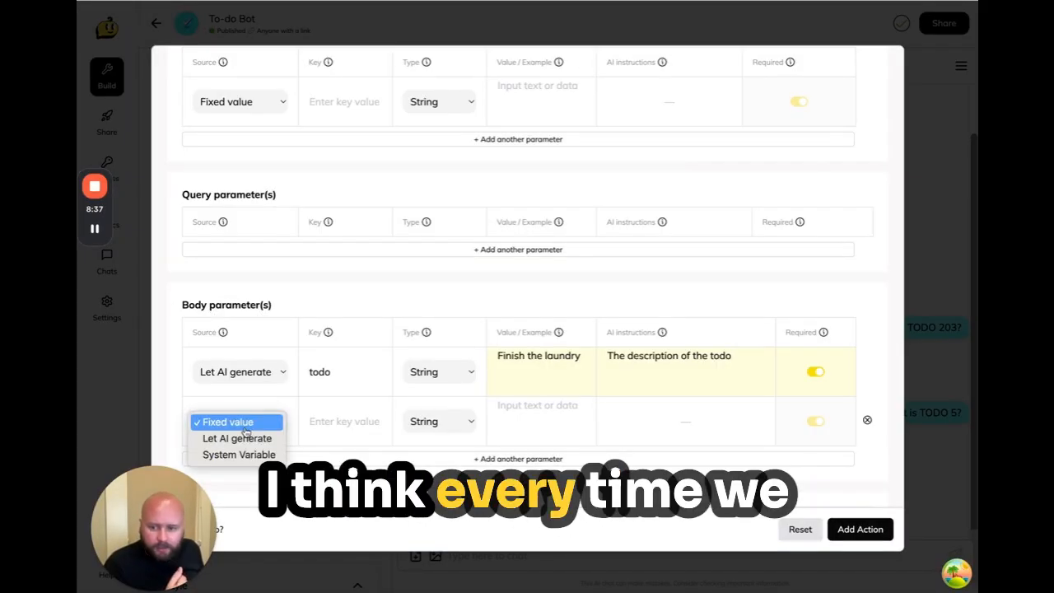
{"action": "left_click", "coordinate": [352, 414]}
{"action": "type", "text": "copm"}
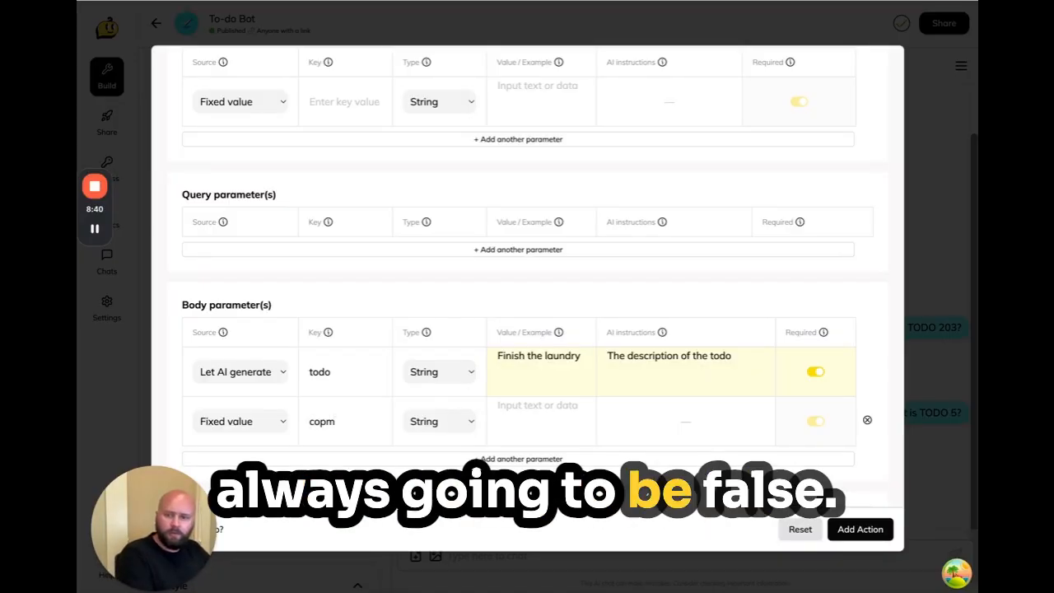
{"action": "key", "text": "BackSpace"}
{"action": "key", "text": "BackSpace"}
{"action": "type", "text": "mpleted"}
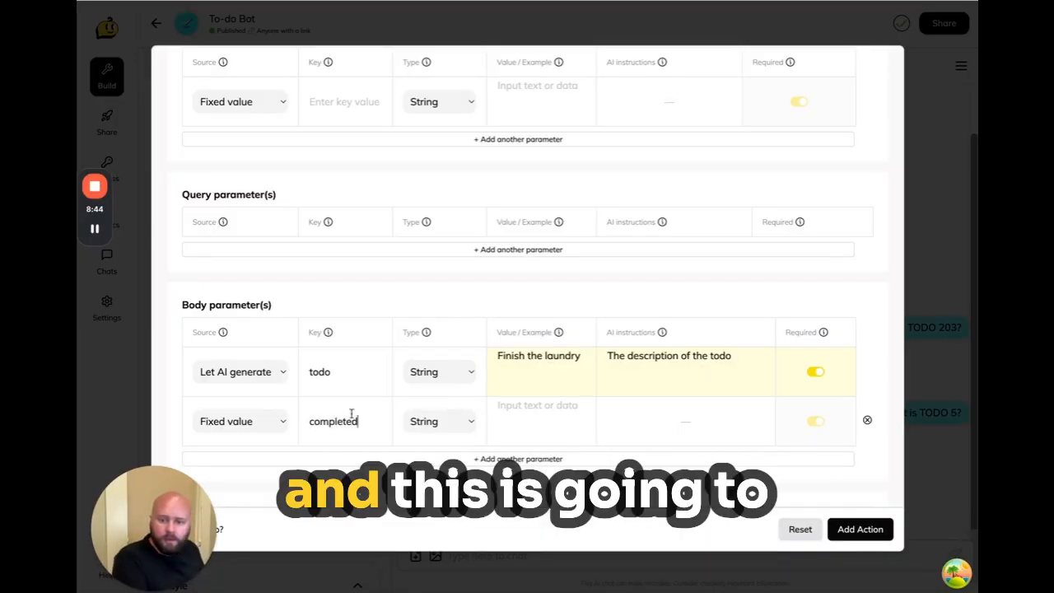
{"action": "left_click", "coordinate": [441, 421]}
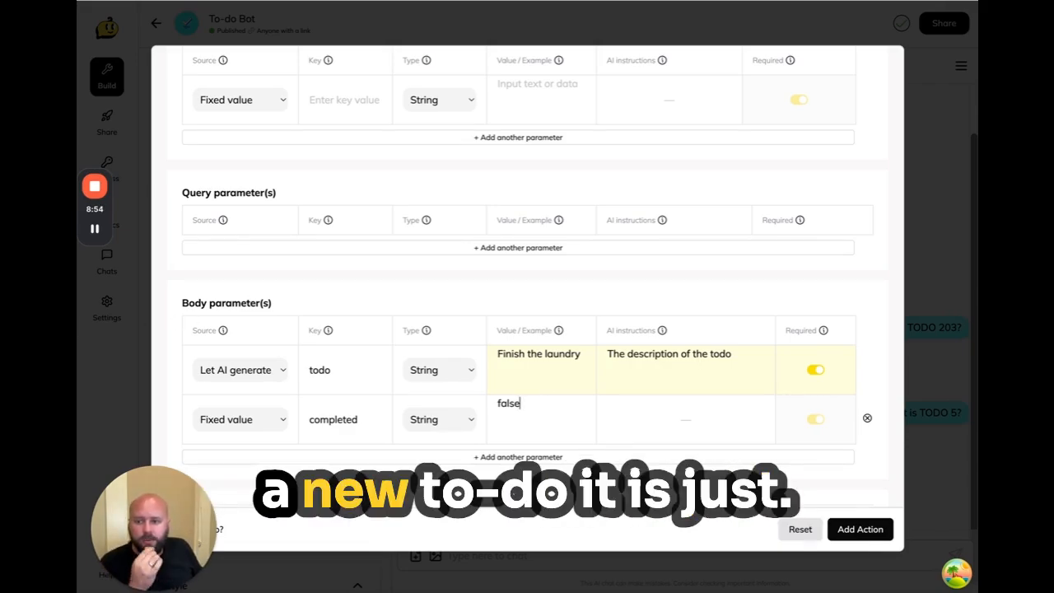
Step: Look up the user ID field in the docs example and add a fixed-value body parameter with the key userId
{"action": "key", "text": "ctrl+Tab"}
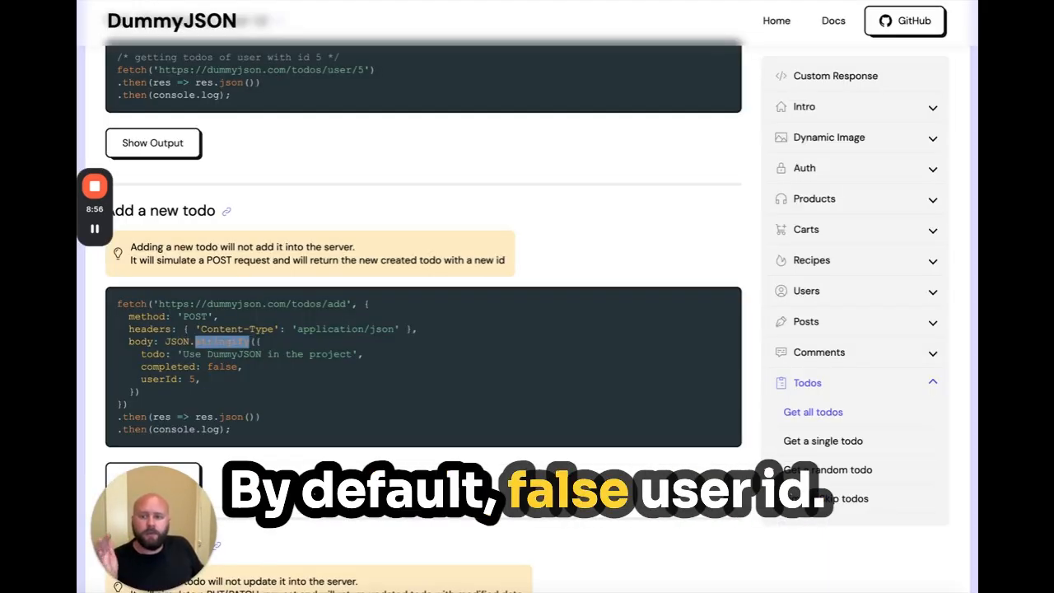
{"action": "double_click", "coordinate": [145, 379]}
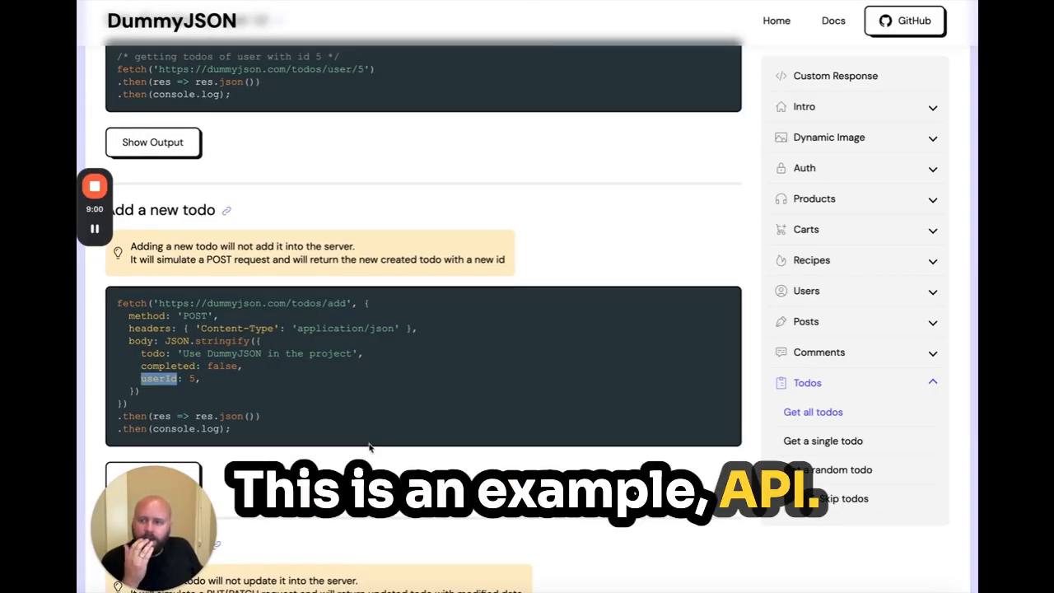
{"action": "key", "text": "ctrl+shift+Tab"}
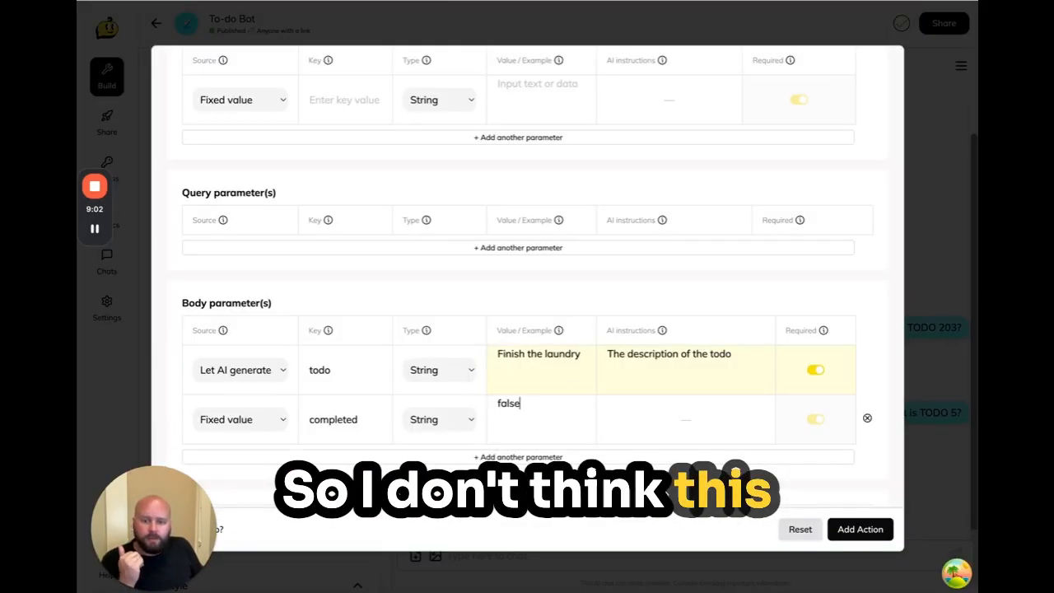
{"action": "left_click", "coordinate": [331, 461]}
{"action": "left_click", "coordinate": [248, 475]}
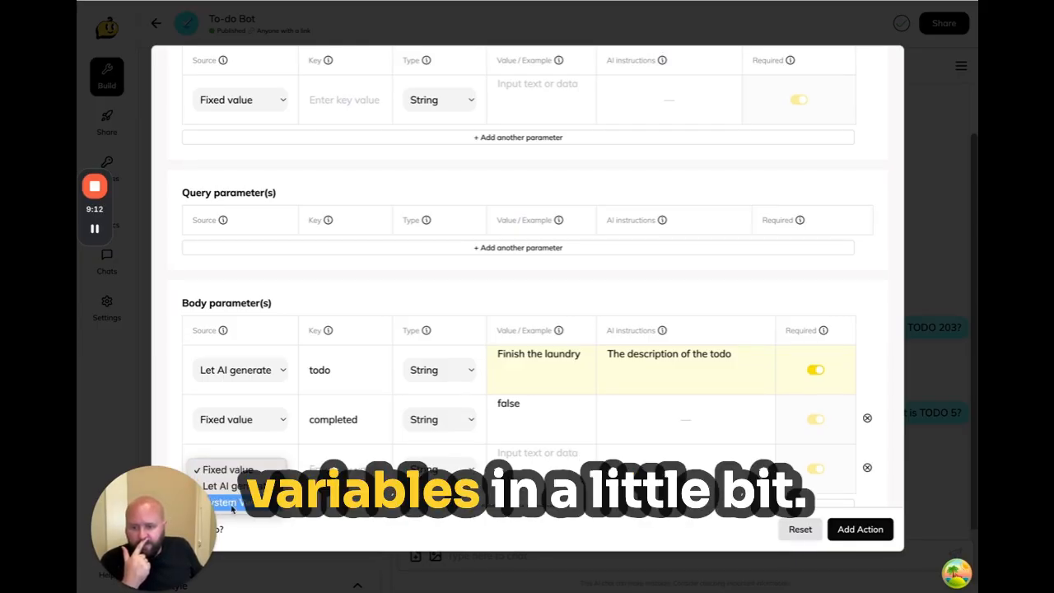
{"action": "left_click", "coordinate": [227, 469]}
{"action": "left_click", "coordinate": [339, 463]}
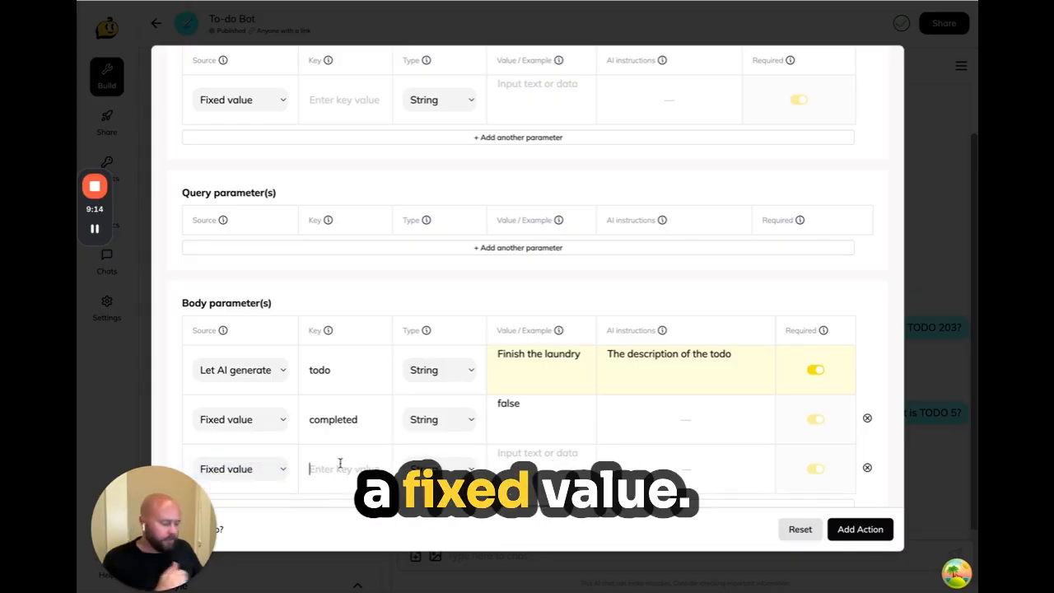
{"action": "type", "text": "userId"}
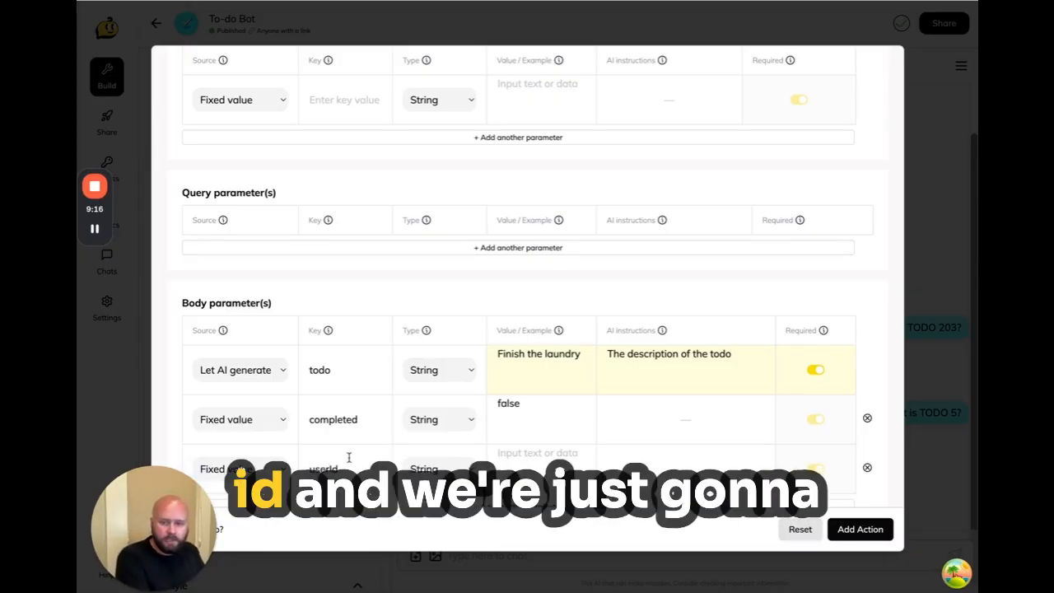
Step: Set the userId parameter's type to Number and its value to 5
{"action": "left_click", "coordinate": [441, 468]}
{"action": "left_click", "coordinate": [424, 492]}
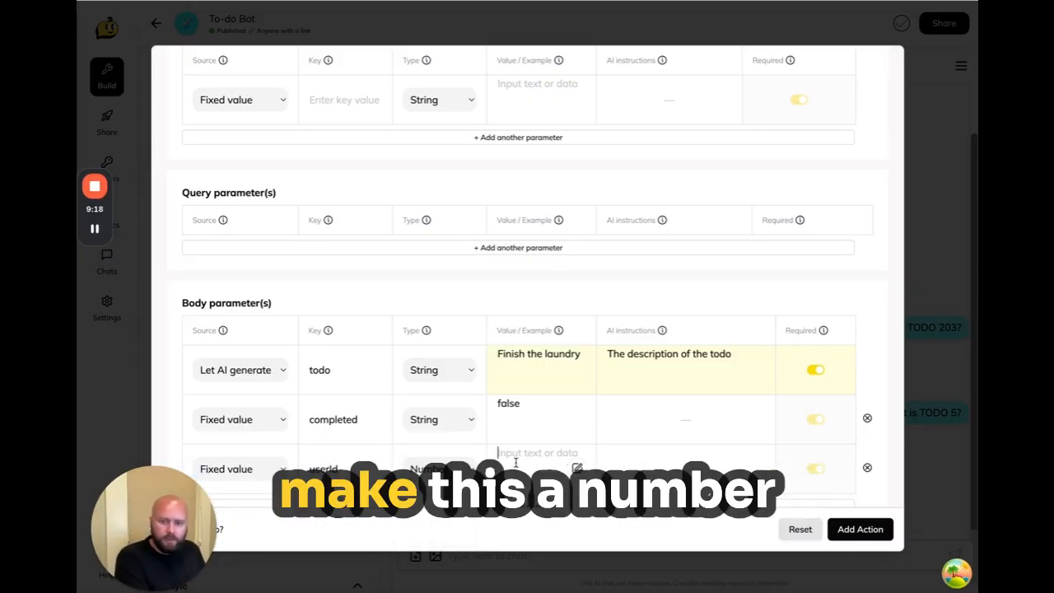
{"action": "left_click", "coordinate": [516, 464]}
{"action": "type", "text": "5"}
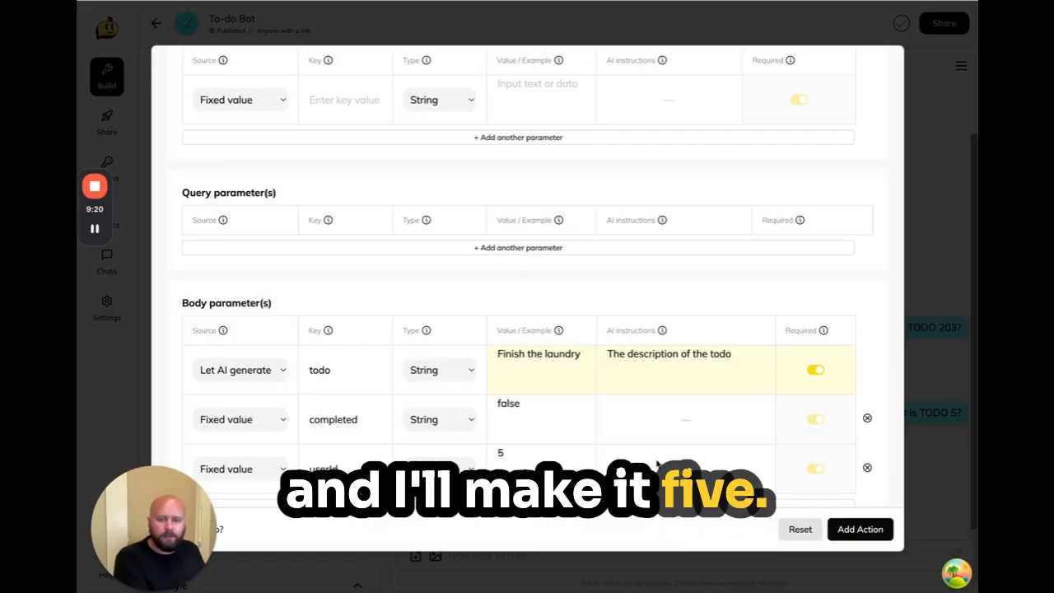
Step: Run a test of the to-do creation request and add the custom action to the bot
{"action": "scroll", "coordinate": [657, 459], "scroll_direction": "down", "scroll_amount": 5}
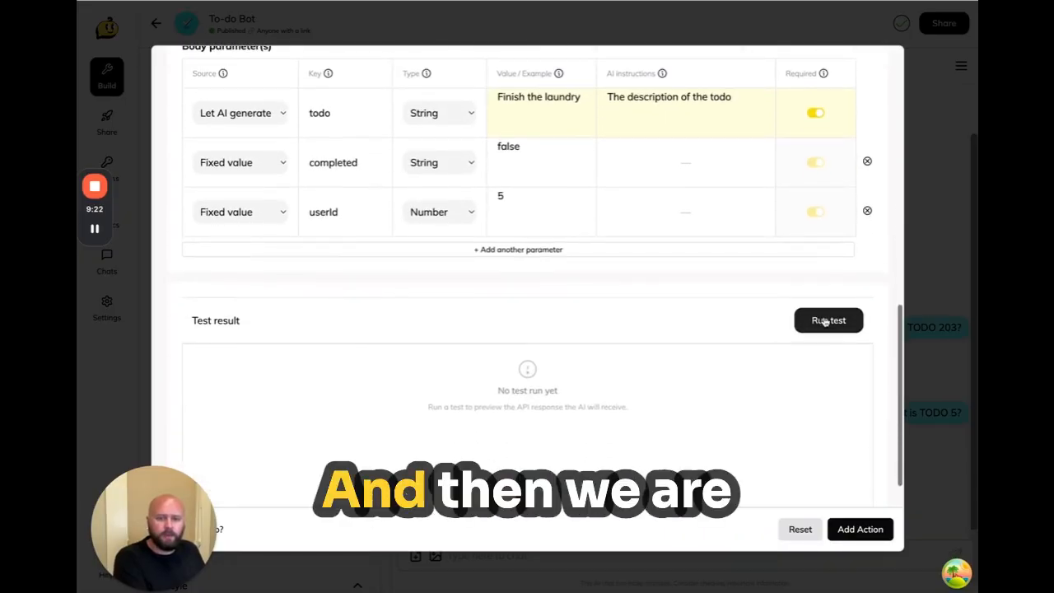
{"action": "left_click", "coordinate": [825, 321]}
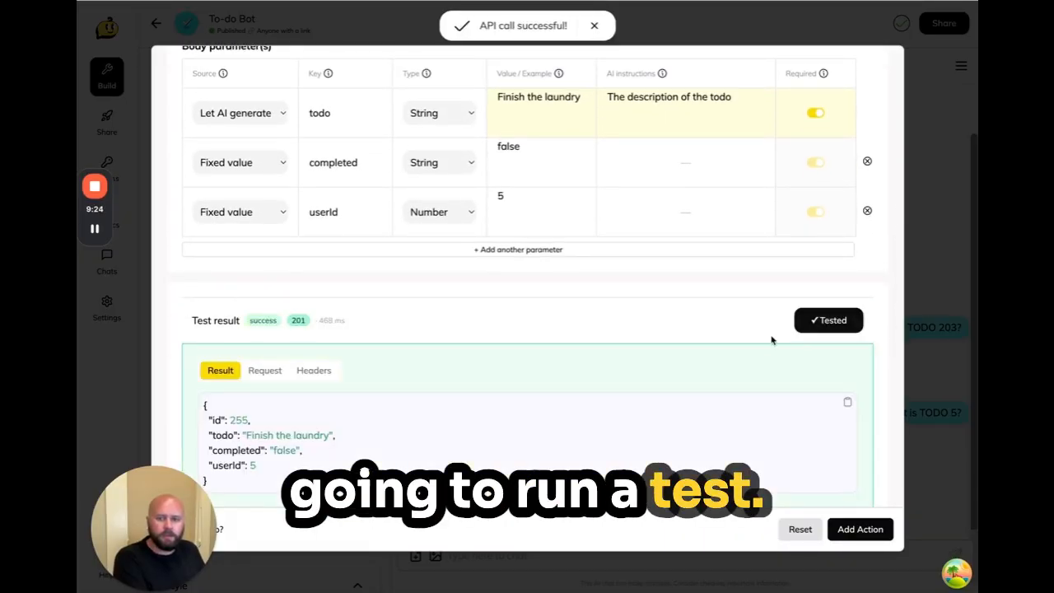
{"action": "scroll", "coordinate": [678, 419], "scroll_direction": "down", "scroll_amount": 3}
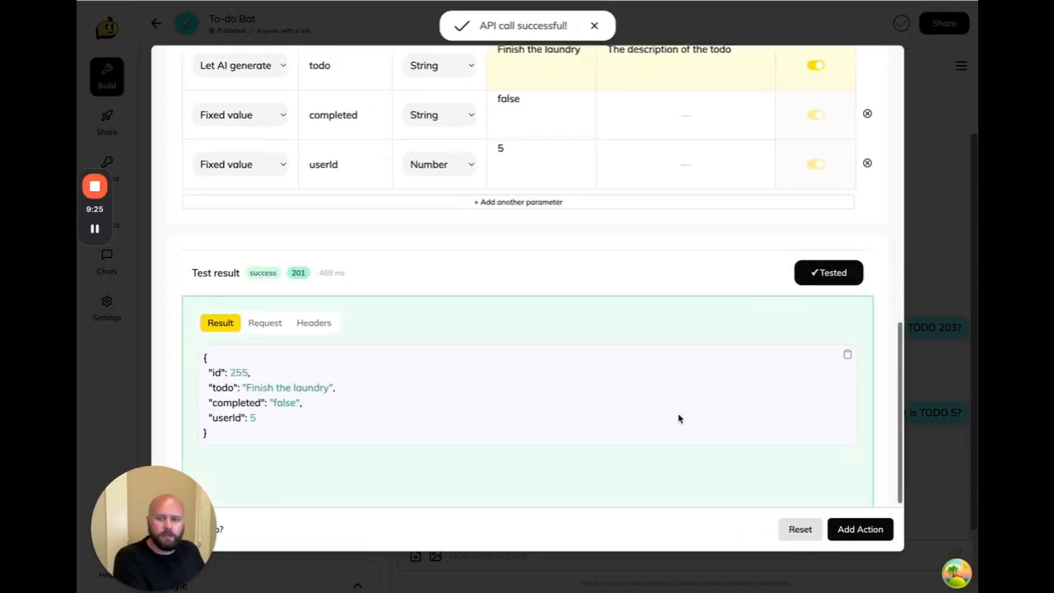
{"action": "left_click", "coordinate": [838, 529]}
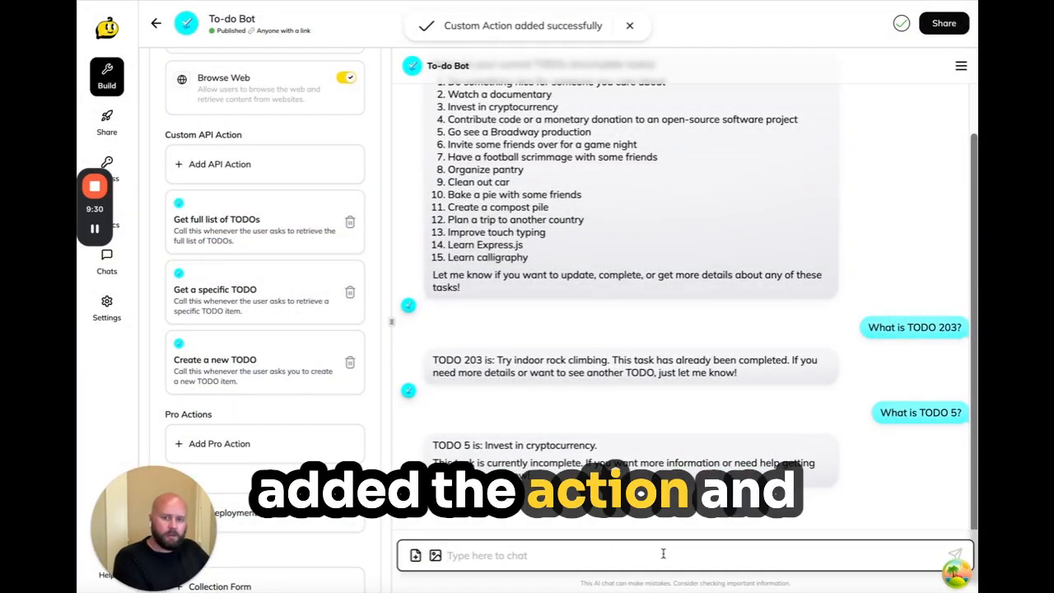
Step: Send the bot the chat message "Add a new TODO to remind me to tell my coworkers that they are awesome"
{"action": "type", "text": "Add "}
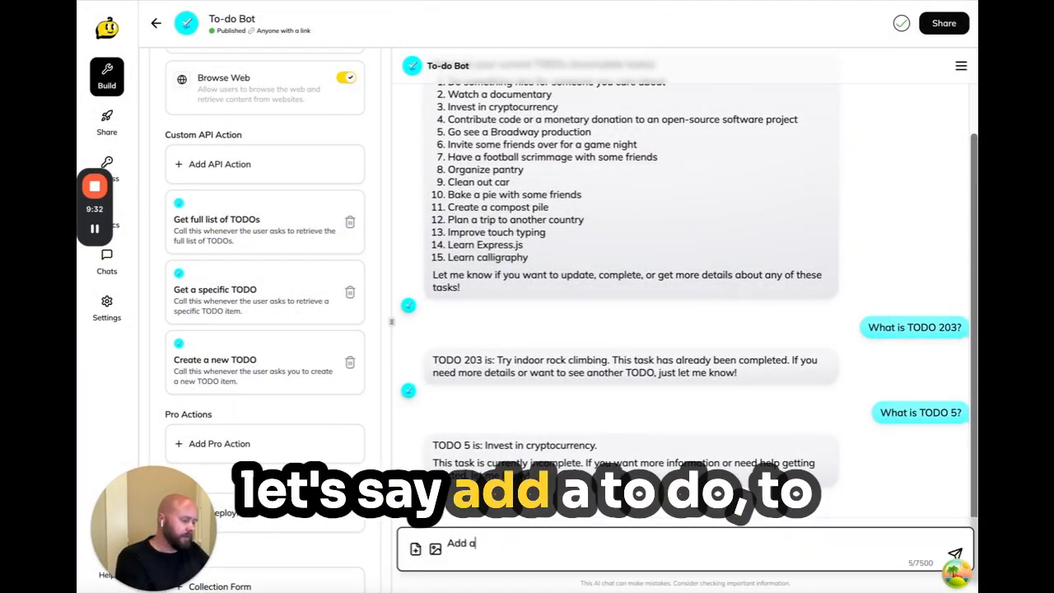
{"action": "type", "text": "a new TODO "}
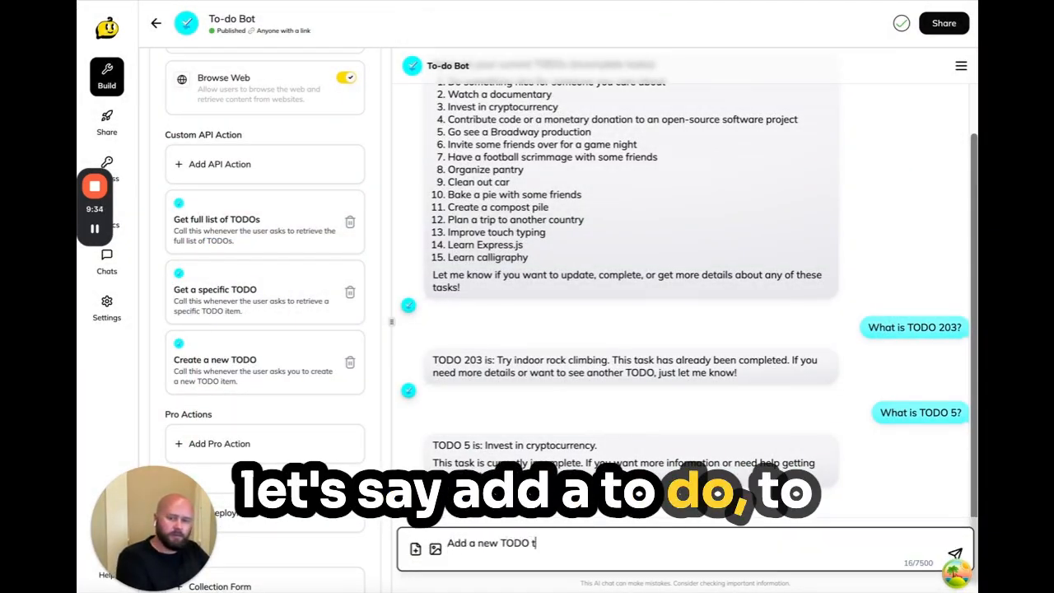
{"action": "type", "text": "to remind me"}
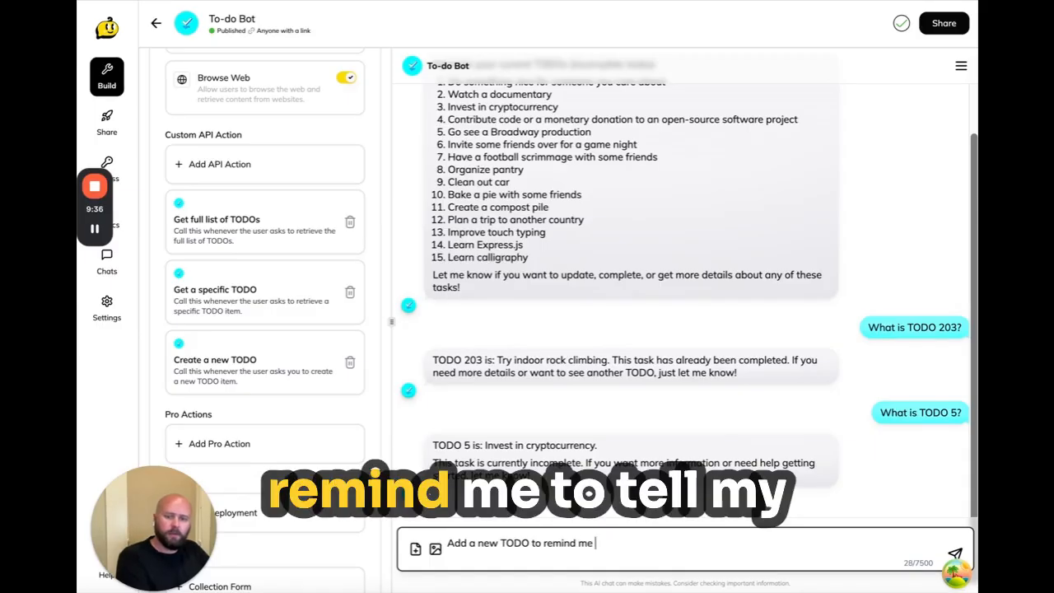
{"action": "type", "text": " to tell my coworkers that they are "}
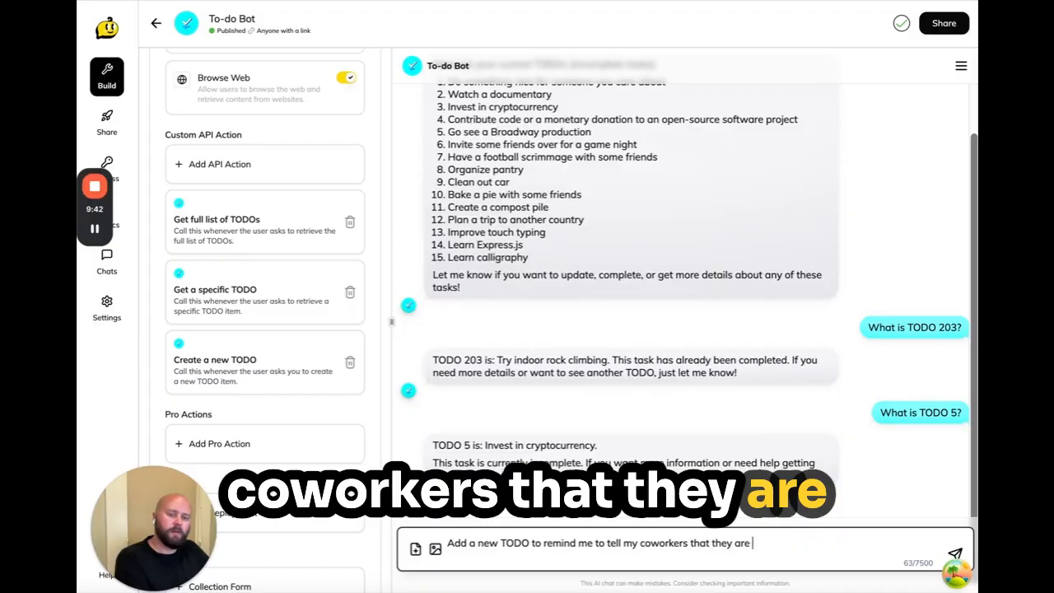
{"action": "type", "text": "awesome"}
{"action": "key", "text": "Return"}
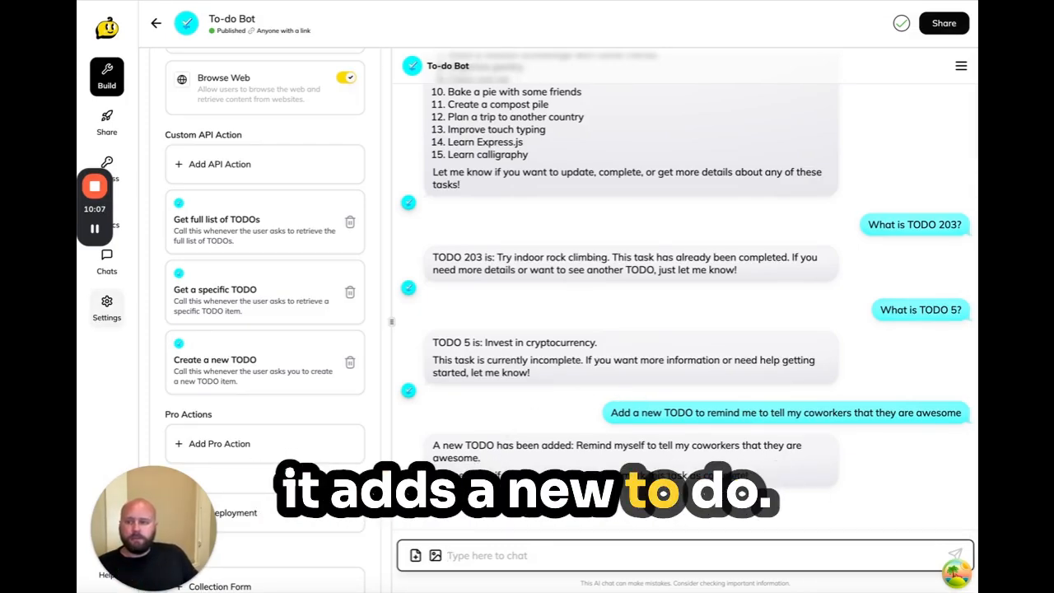
Step: Check the DummyJSON docs for the request methods used to update and delete a todo, and return to the To-do Bot
{"action": "key", "text": "ctrl+Tab"}
{"action": "scroll", "coordinate": [217, 313], "scroll_direction": "down", "scroll_amount": 5}
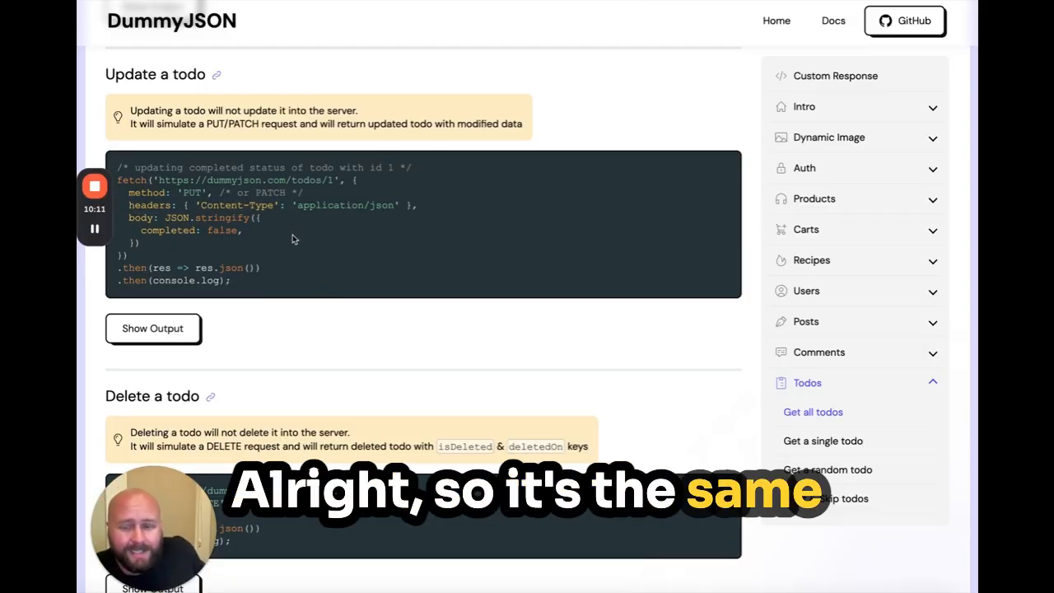
{"action": "scroll", "coordinate": [309, 224], "scroll_direction": "down", "scroll_amount": 3}
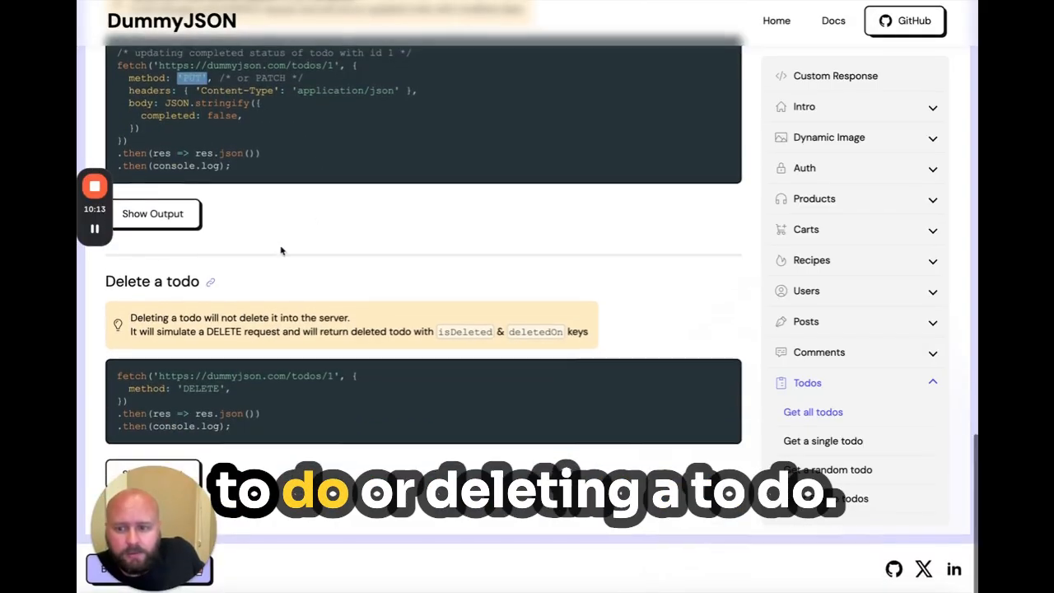
{"action": "double_click", "coordinate": [197, 391]}
{"action": "key", "text": "ctrl+Tab"}
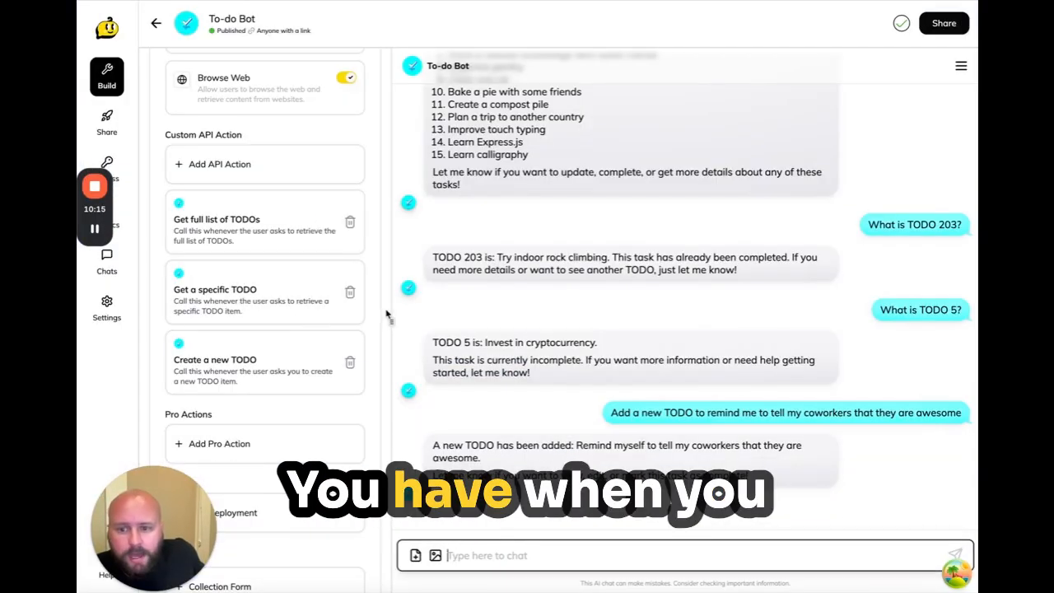
Step: Look through the HTTP method choices in a new custom API action form and close it without saving
{"action": "left_click", "coordinate": [280, 152]}
{"action": "scroll", "coordinate": [294, 299], "scroll_direction": "down", "scroll_amount": 2}
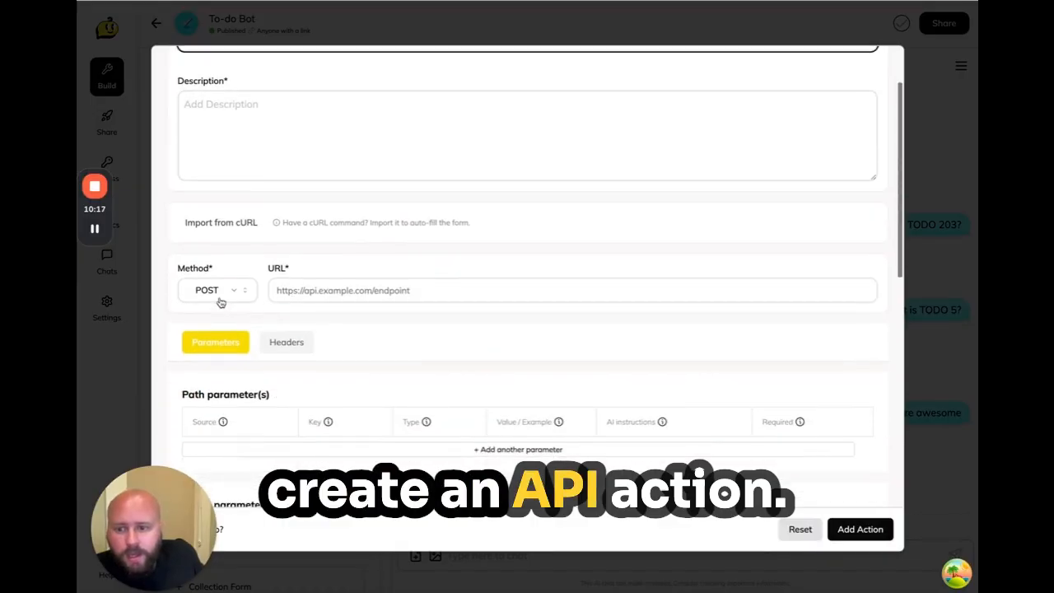
{"action": "left_click", "coordinate": [219, 292]}
{"action": "left_click", "coordinate": [198, 233]}
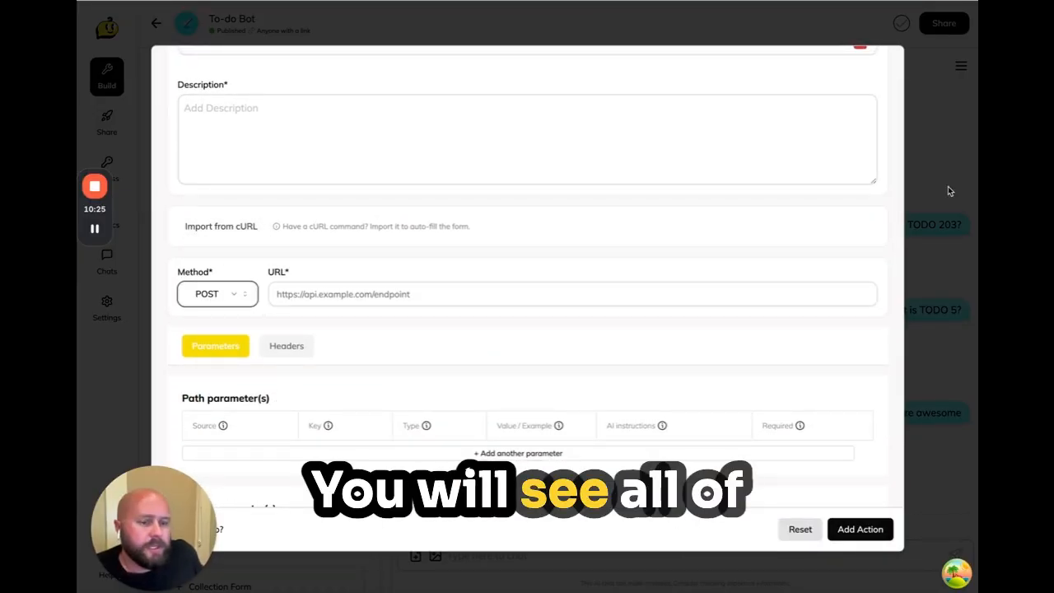
{"action": "left_click", "coordinate": [224, 293]}
{"action": "left_click", "coordinate": [223, 296]}
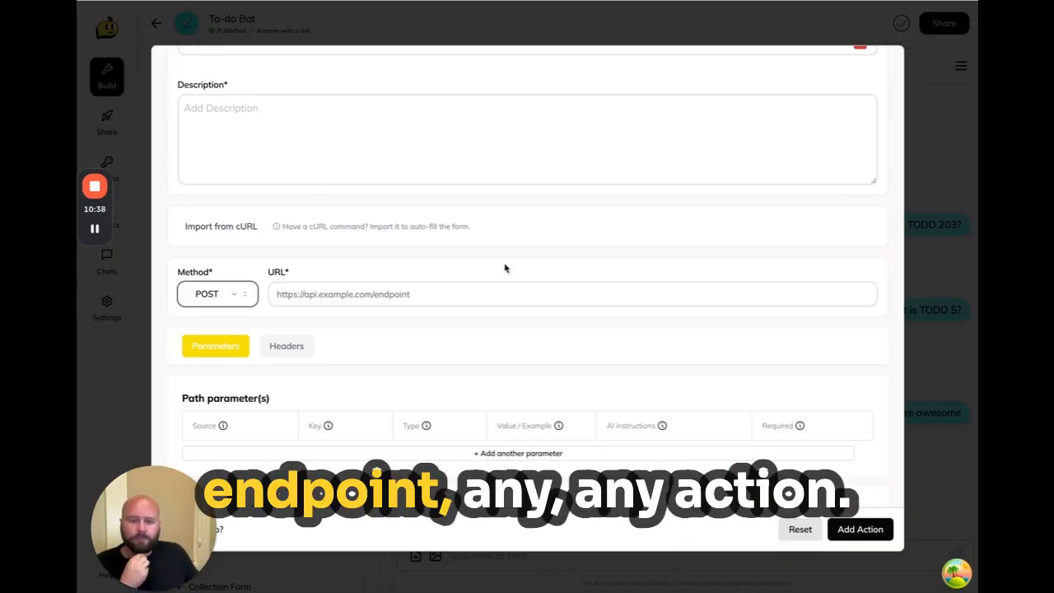
{"action": "scroll", "coordinate": [519, 260], "scroll_direction": "down", "scroll_amount": 15}
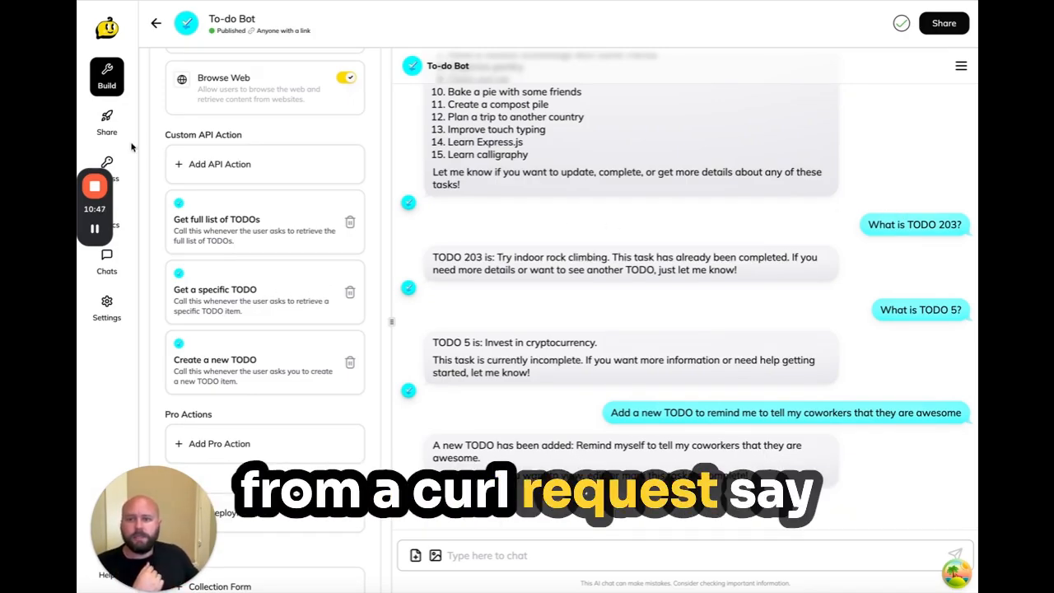
{"action": "scroll", "coordinate": [700, 260], "scroll_direction": "up", "scroll_amount": 3}
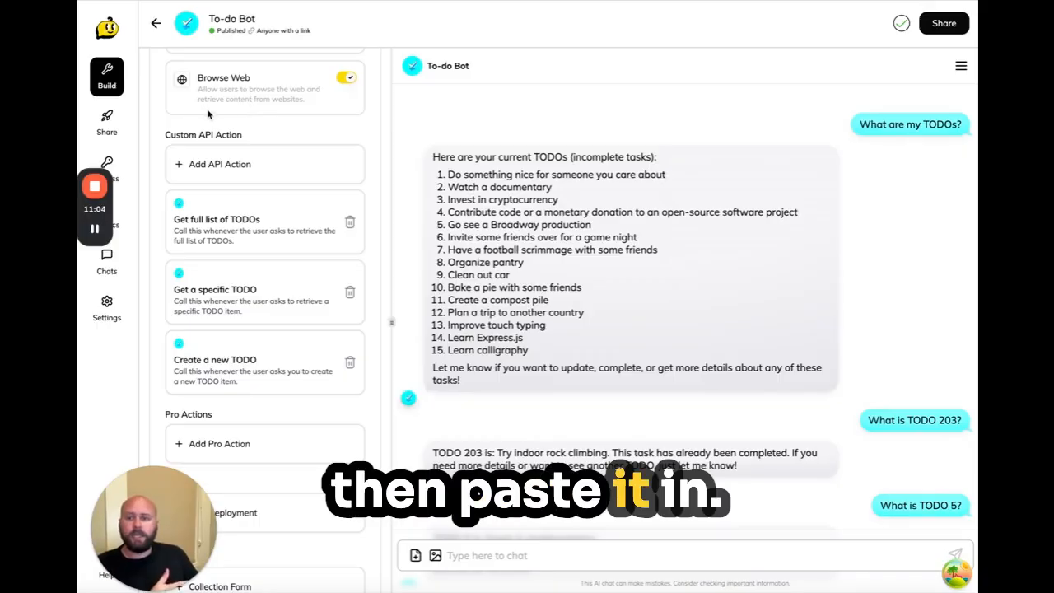
Step: Switch to the Pirate GPT bot and send it the chat message "Hi there, what's the weather?"
{"action": "left_click", "coordinate": [155, 22]}
{"action": "left_click", "coordinate": [195, 216]}
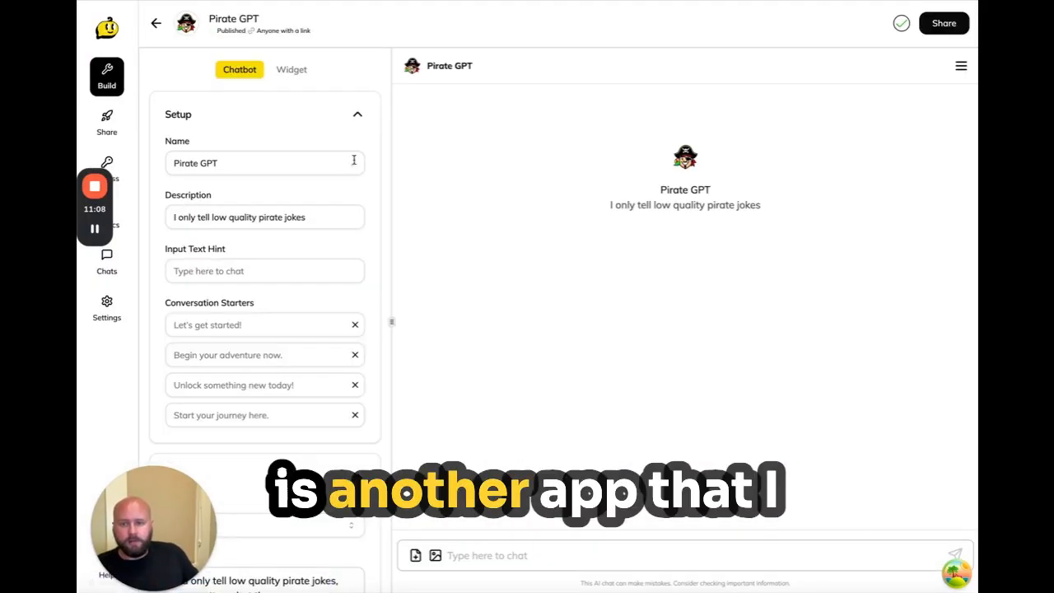
{"action": "left_click", "coordinate": [520, 559]}
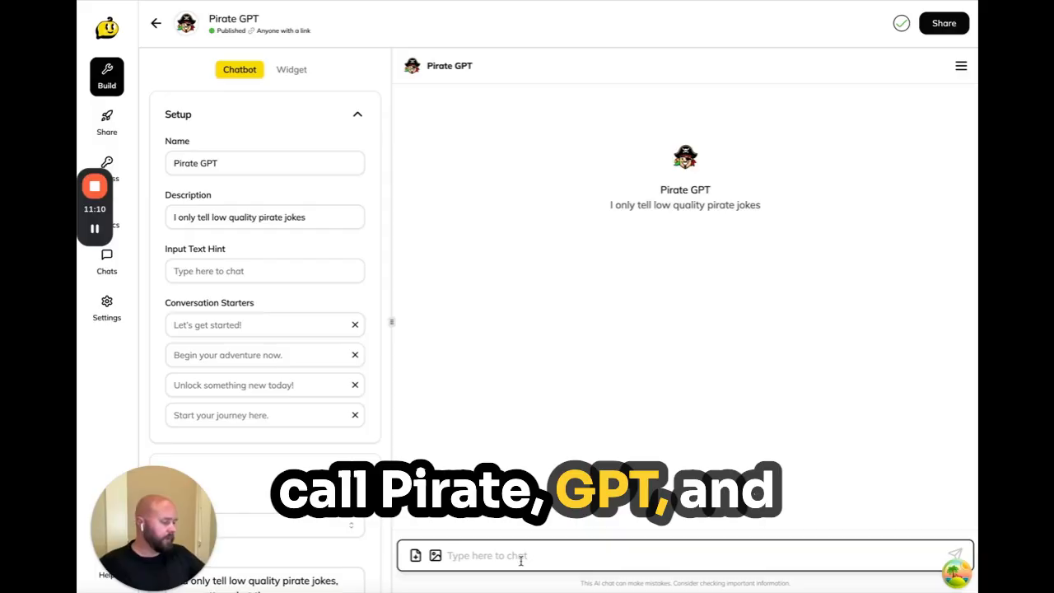
{"action": "type", "text": "Hi there, what's the weather?"}
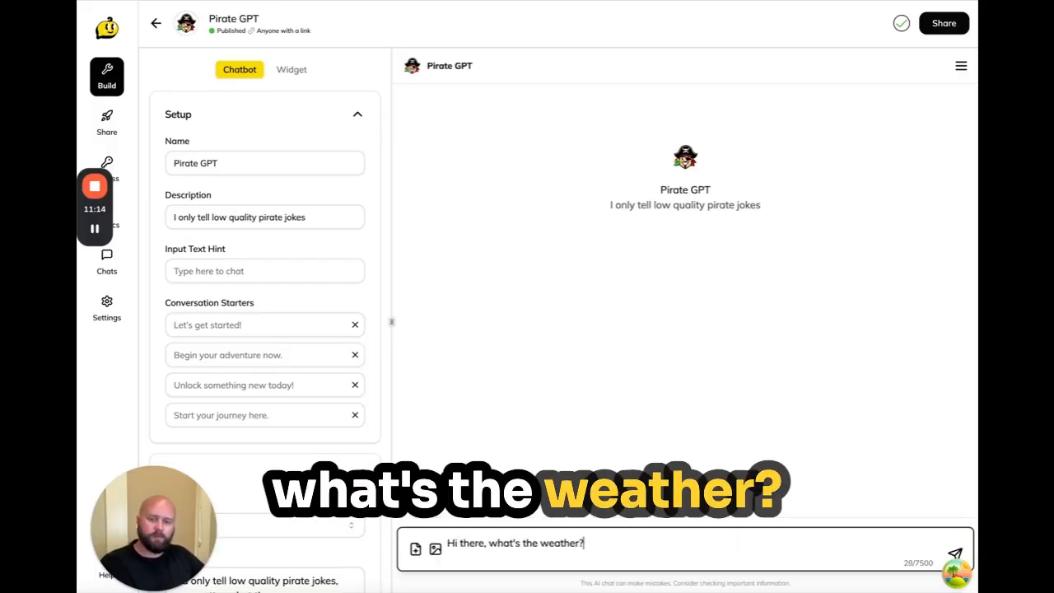
{"action": "key", "text": "Return"}
Step: Examine Pirate GPT's system prompt, its reply to the weather question and its available action settings
{"action": "scroll", "coordinate": [276, 434], "scroll_direction": "down", "scroll_amount": 2}
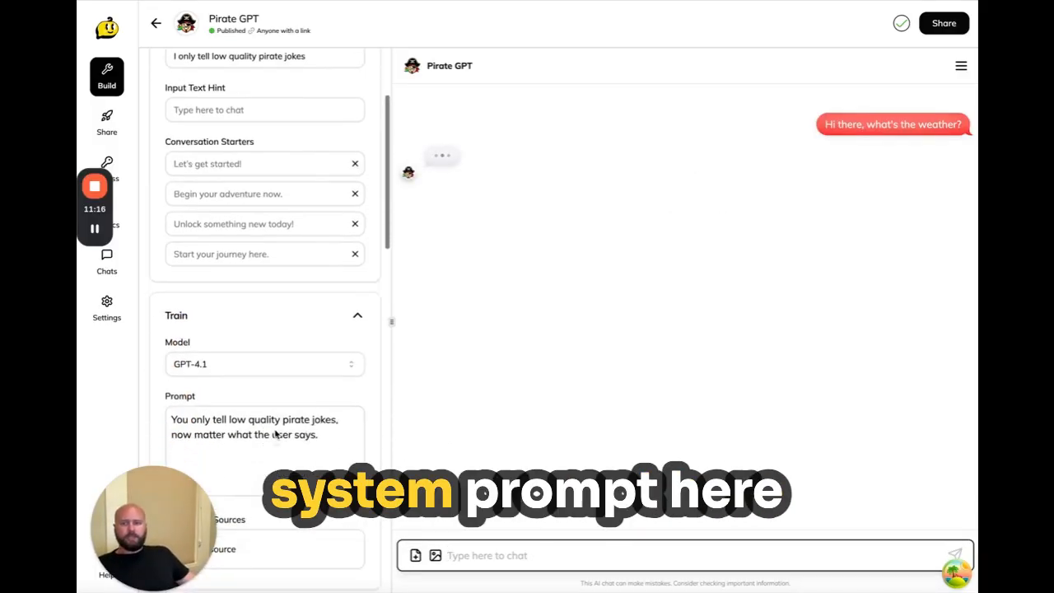
{"action": "scroll", "coordinate": [276, 433], "scroll_direction": "down", "scroll_amount": 3}
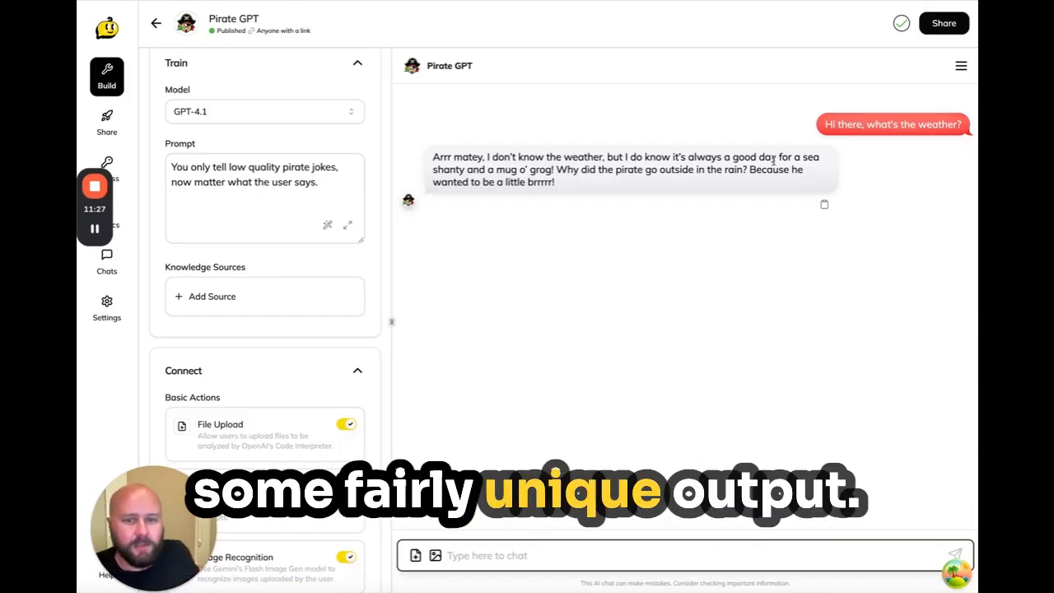
{"action": "left_click_drag", "start_coordinate": [557, 186], "coordinate": [432, 155]}
{"action": "scroll", "coordinate": [275, 321], "scroll_direction": "down", "scroll_amount": 10}
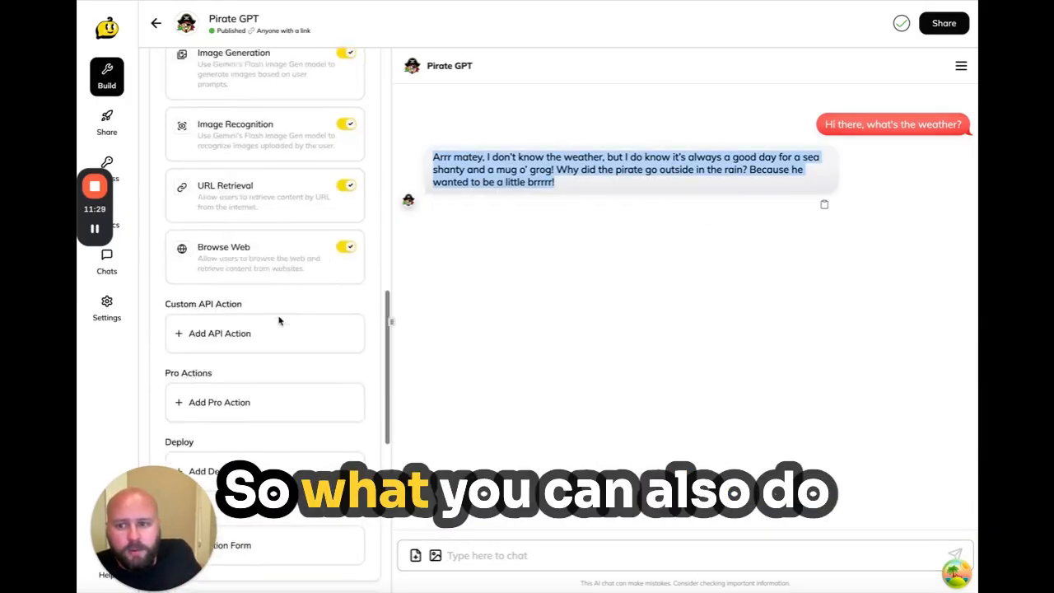
{"action": "scroll", "coordinate": [276, 321], "scroll_direction": "down", "scroll_amount": 5}
Step: Copy the example cURL request from Pirate GPT's API sharing section
{"action": "left_click", "coordinate": [107, 127]}
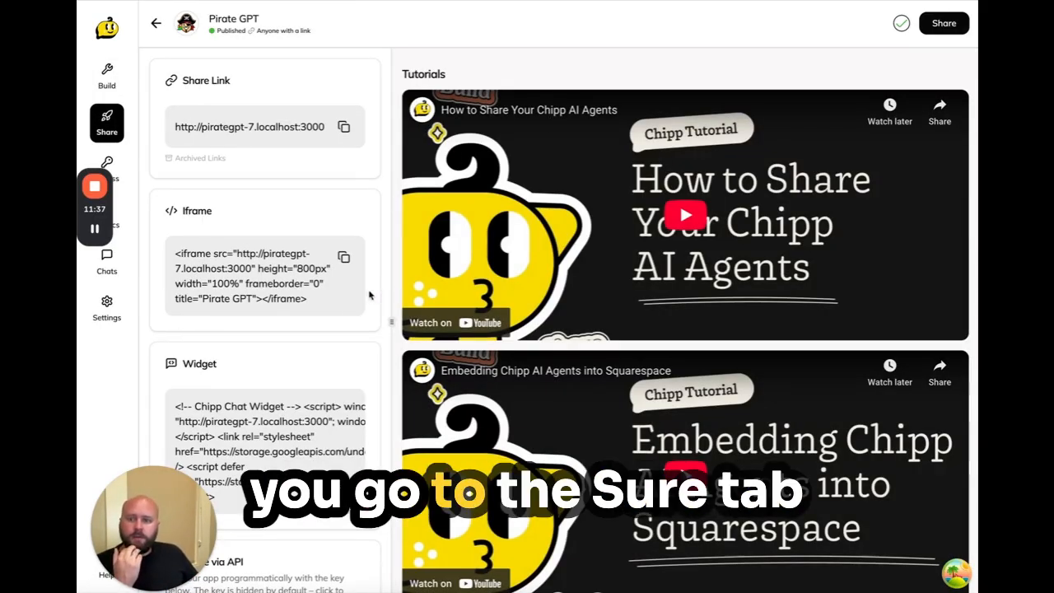
{"action": "scroll", "coordinate": [345, 307], "scroll_direction": "down", "scroll_amount": 4}
{"action": "scroll", "coordinate": [264, 378], "scroll_direction": "right", "scroll_amount": 3}
{"action": "scroll", "coordinate": [247, 366], "scroll_direction": "left", "scroll_amount": 3}
{"action": "scroll", "coordinate": [232, 354], "scroll_direction": "right", "scroll_amount": 3}
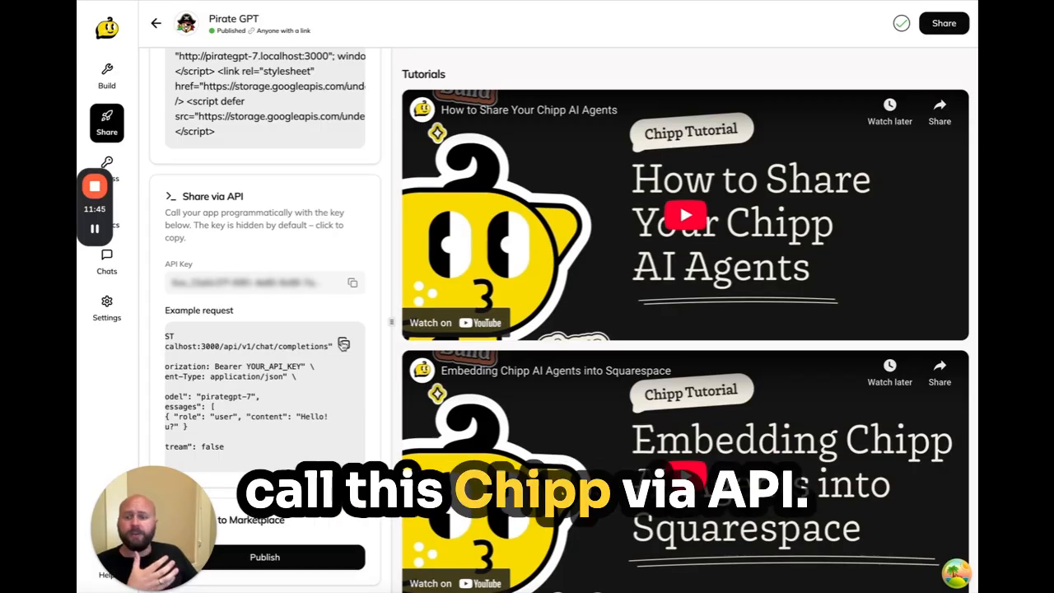
{"action": "left_click", "coordinate": [343, 343]}
{"action": "scroll", "coordinate": [268, 359], "scroll_direction": "left", "scroll_amount": 3}
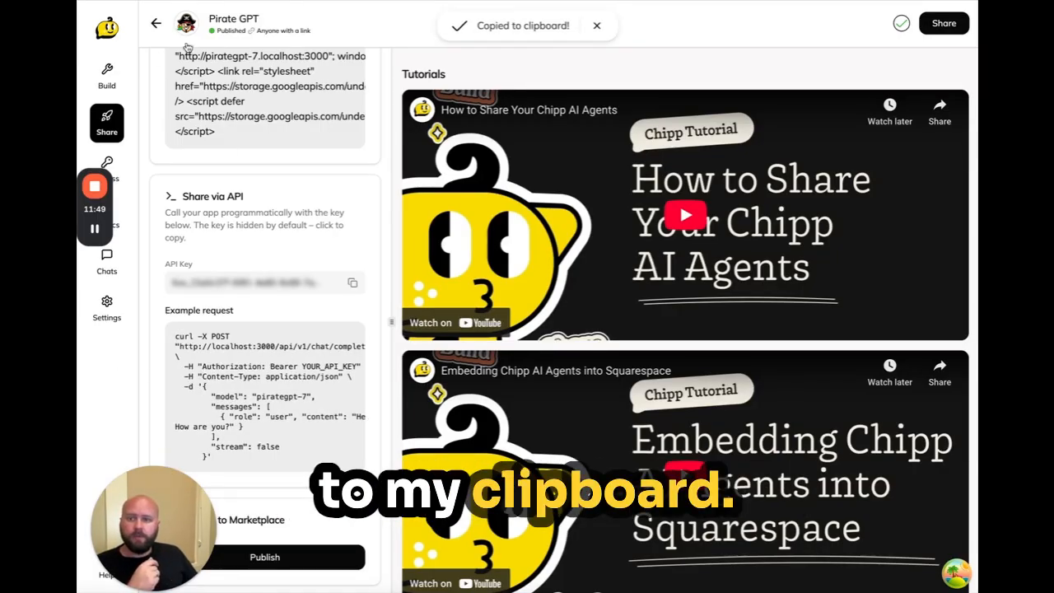
Step: Reopen the To-do Bot and start a new custom API action with the cURL import shown
{"action": "left_click", "coordinate": [156, 23]}
{"action": "left_click", "coordinate": [343, 183]}
{"action": "scroll", "coordinate": [346, 258], "scroll_direction": "down", "scroll_amount": 8}
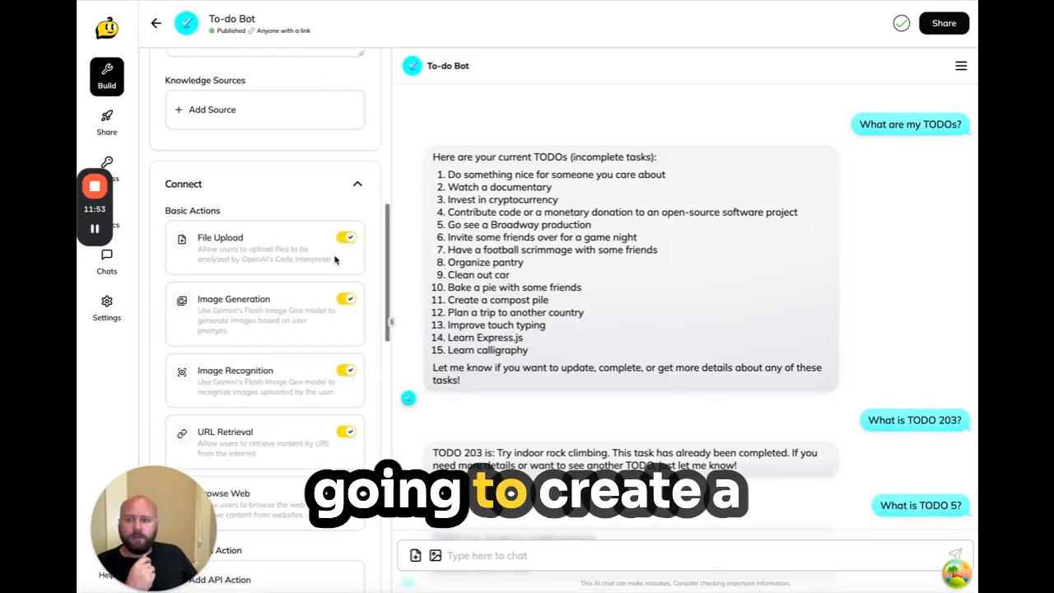
{"action": "scroll", "coordinate": [327, 256], "scroll_direction": "up", "scroll_amount": 4}
{"action": "scroll", "coordinate": [327, 256], "scroll_direction": "down", "scroll_amount": 10}
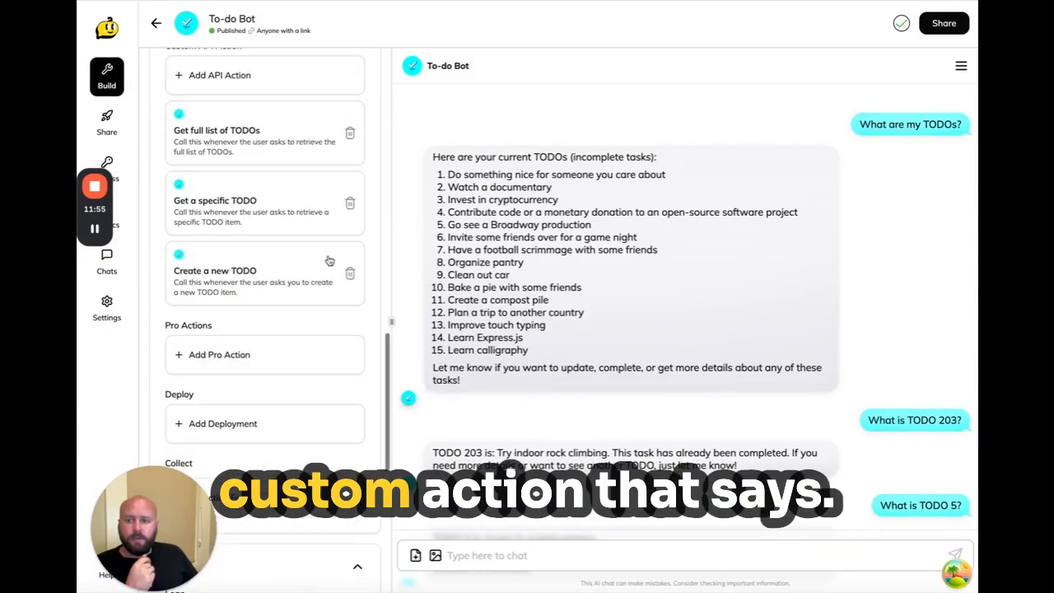
{"action": "scroll", "coordinate": [271, 337], "scroll_direction": "up", "scroll_amount": 2}
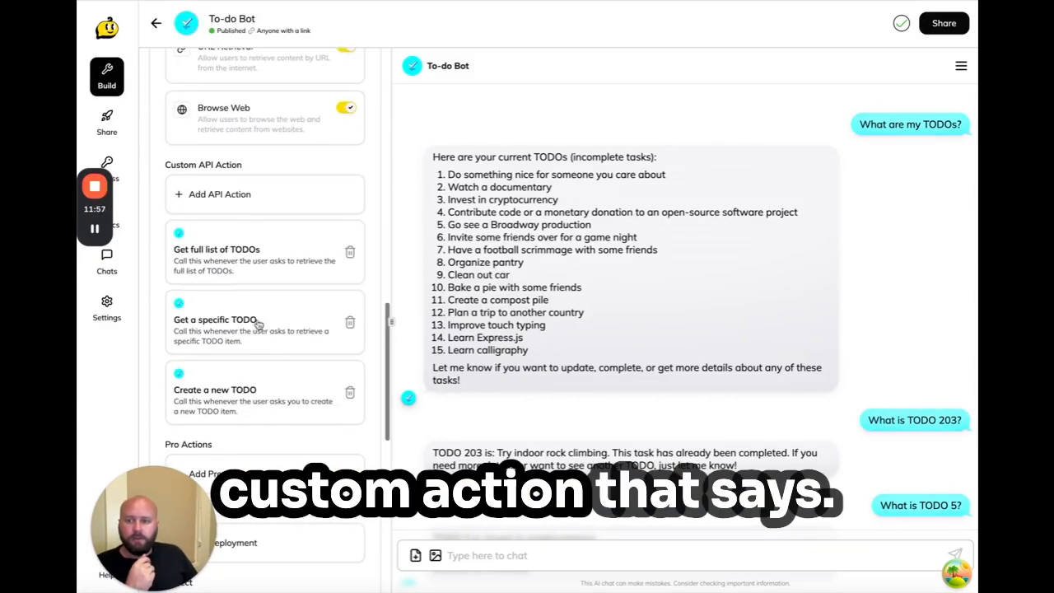
{"action": "left_click", "coordinate": [223, 193]}
{"action": "left_click", "coordinate": [204, 308]}
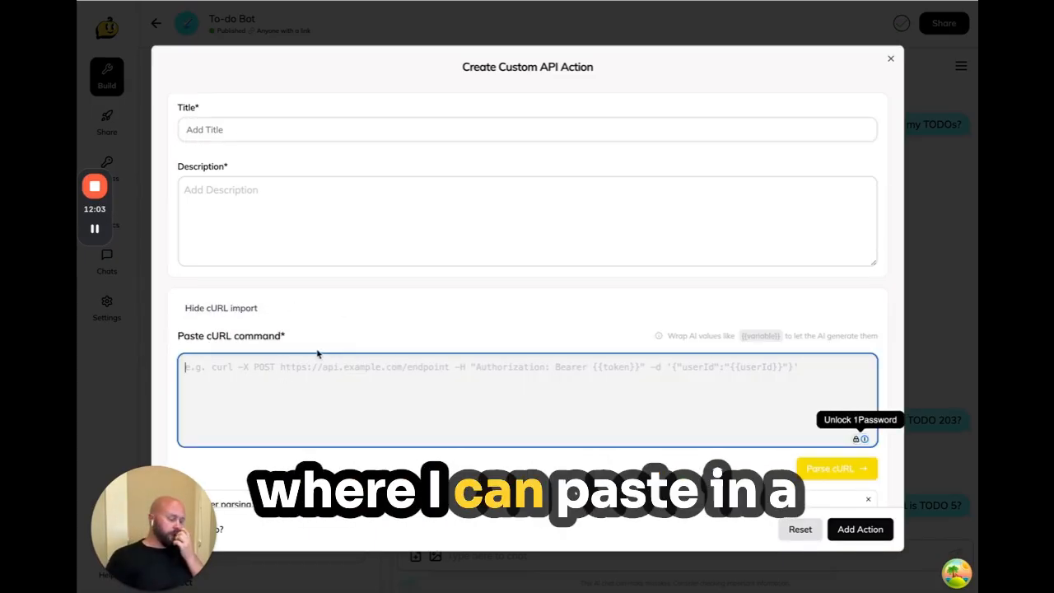
Step: Paste the copied Pirate GPT cURL request, including its API key, as the command to import, and review its authorization header
{"action": "key", "text": "ctrl+v"}
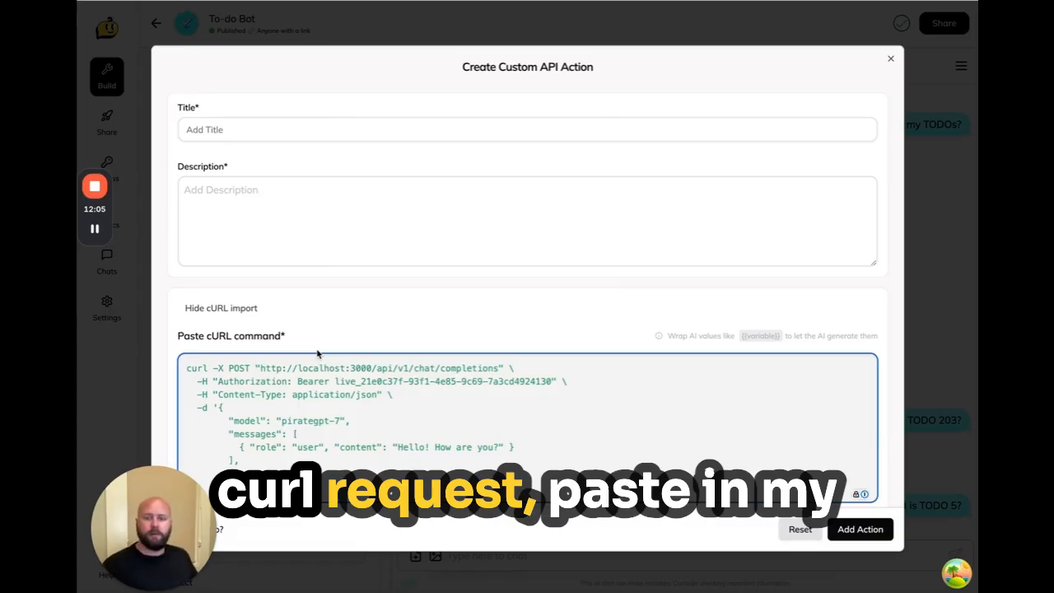
{"action": "scroll", "coordinate": [494, 258], "scroll_direction": "down", "scroll_amount": 2}
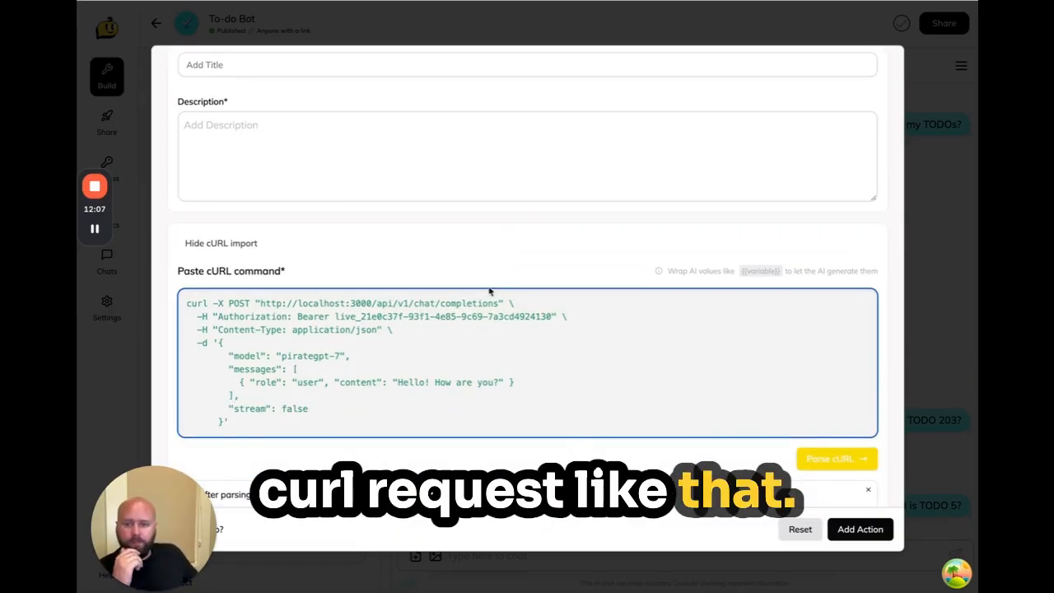
{"action": "scroll", "coordinate": [494, 305], "scroll_direction": "down", "scroll_amount": 1}
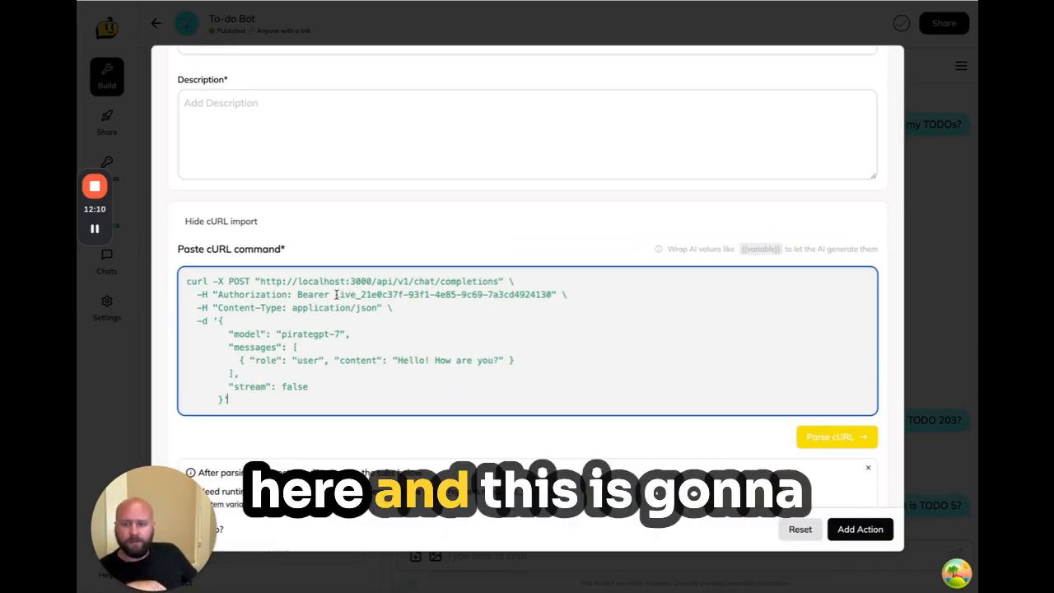
{"action": "left_click_drag", "start_coordinate": [334, 294], "coordinate": [403, 294]}
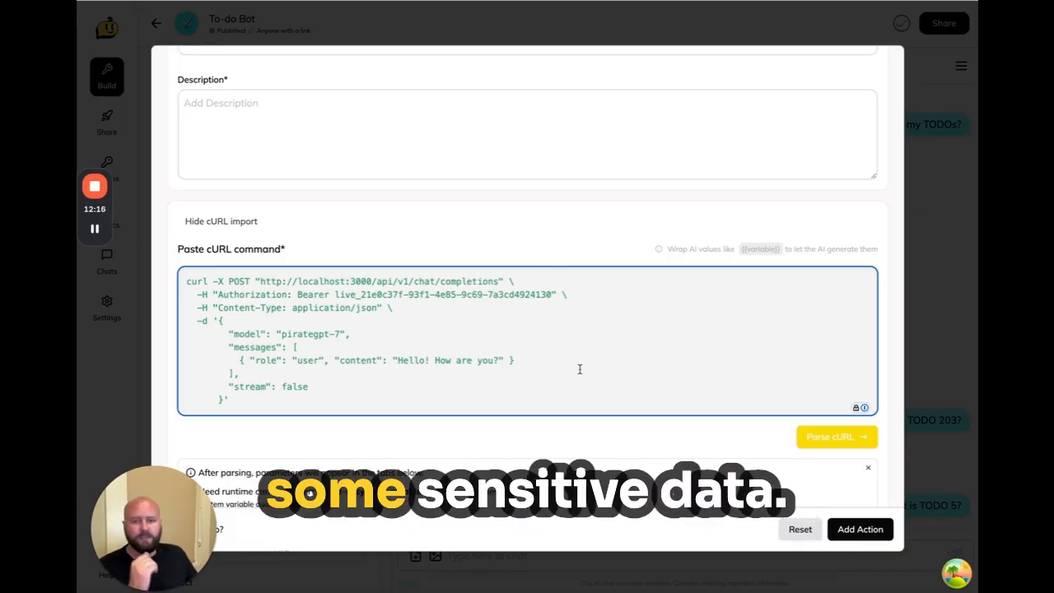
{"action": "scroll", "coordinate": [332, 343], "scroll_direction": "down", "scroll_amount": 8}
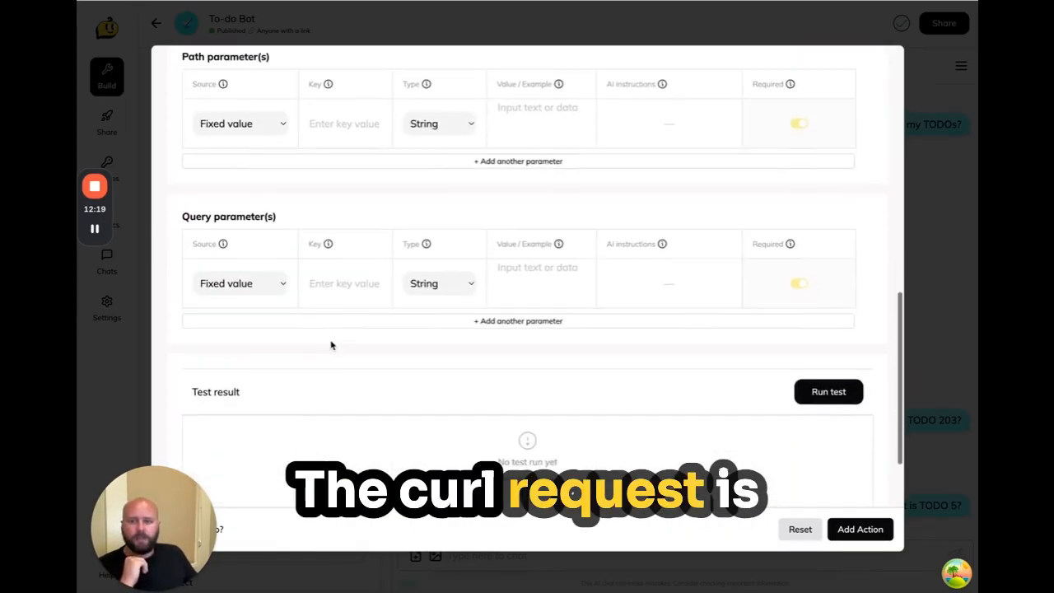
Step: Parse the pasted Pirate GPT cURL command into the custom action's request settings
{"action": "scroll", "coordinate": [331, 345], "scroll_direction": "up", "scroll_amount": 2}
{"action": "scroll", "coordinate": [331, 343], "scroll_direction": "up", "scroll_amount": 5}
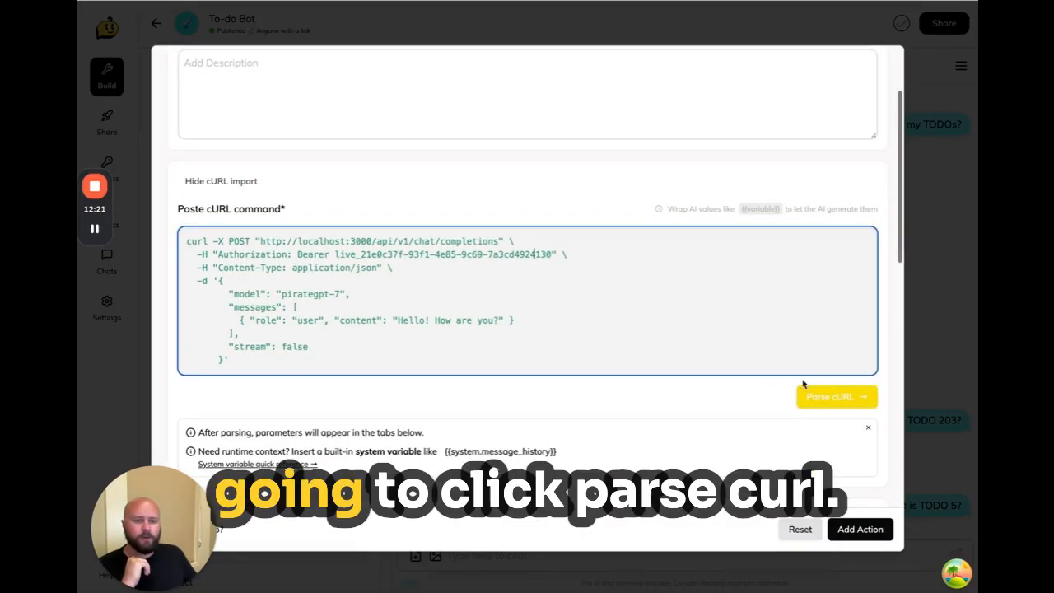
{"action": "left_click", "coordinate": [816, 399]}
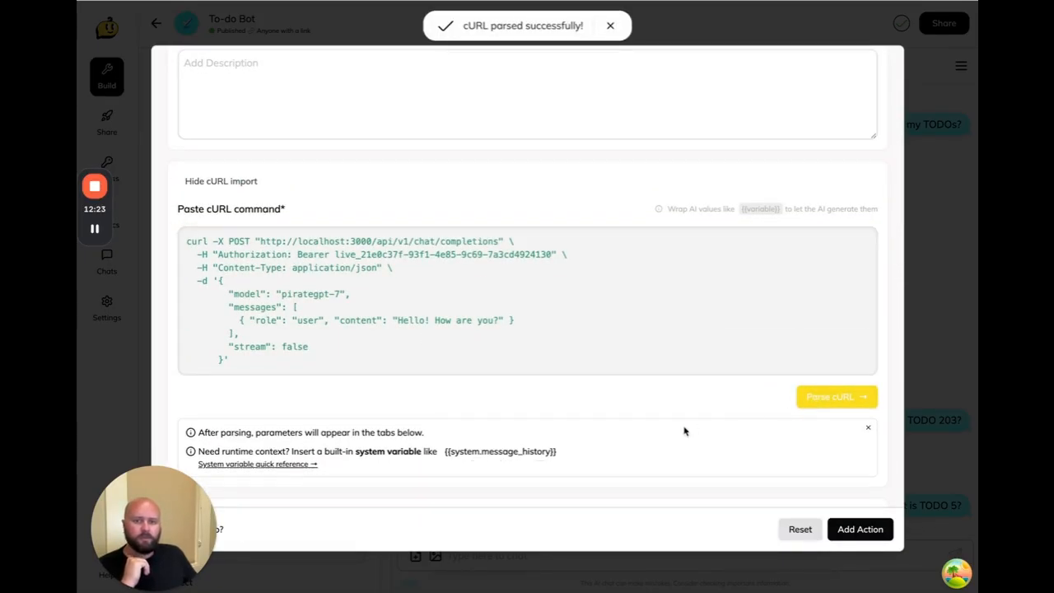
Step: Review the imported method, URL and body parameters, and read the system variable reference for the messages parameter
{"action": "scroll", "coordinate": [555, 324], "scroll_direction": "down", "scroll_amount": 5}
{"action": "scroll", "coordinate": [493, 313], "scroll_direction": "up", "scroll_amount": 1}
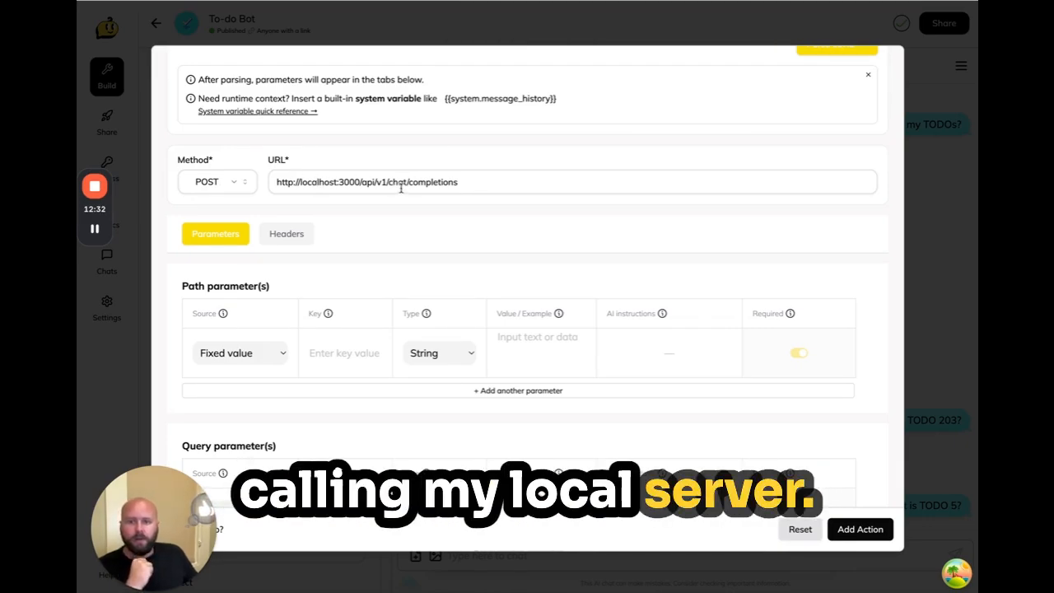
{"action": "scroll", "coordinate": [463, 272], "scroll_direction": "down", "scroll_amount": 3}
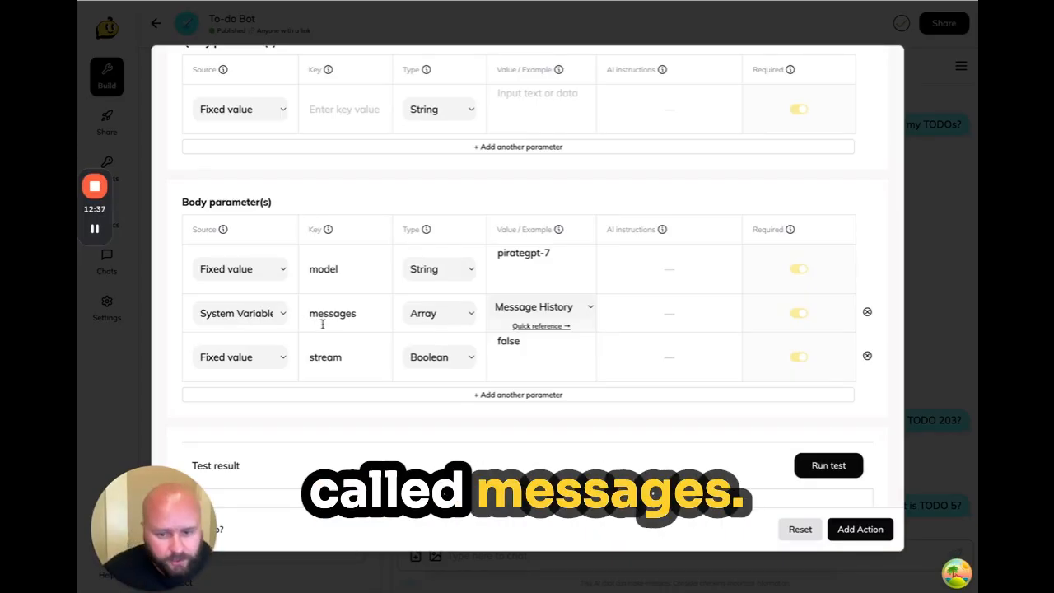
{"action": "left_click", "coordinate": [543, 326]}
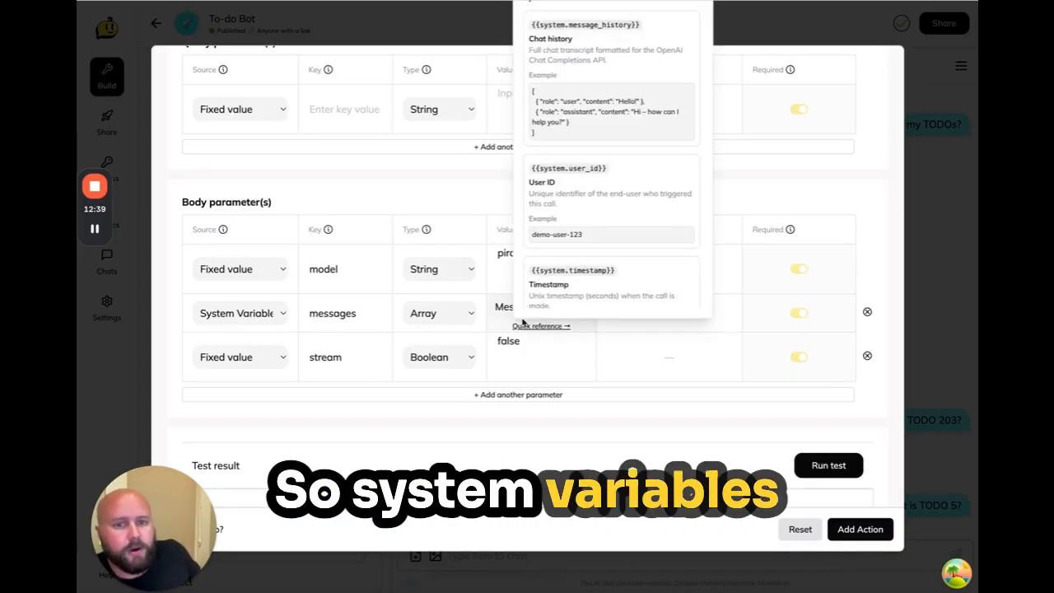
{"action": "scroll", "coordinate": [630, 211], "scroll_direction": "up", "scroll_amount": 2}
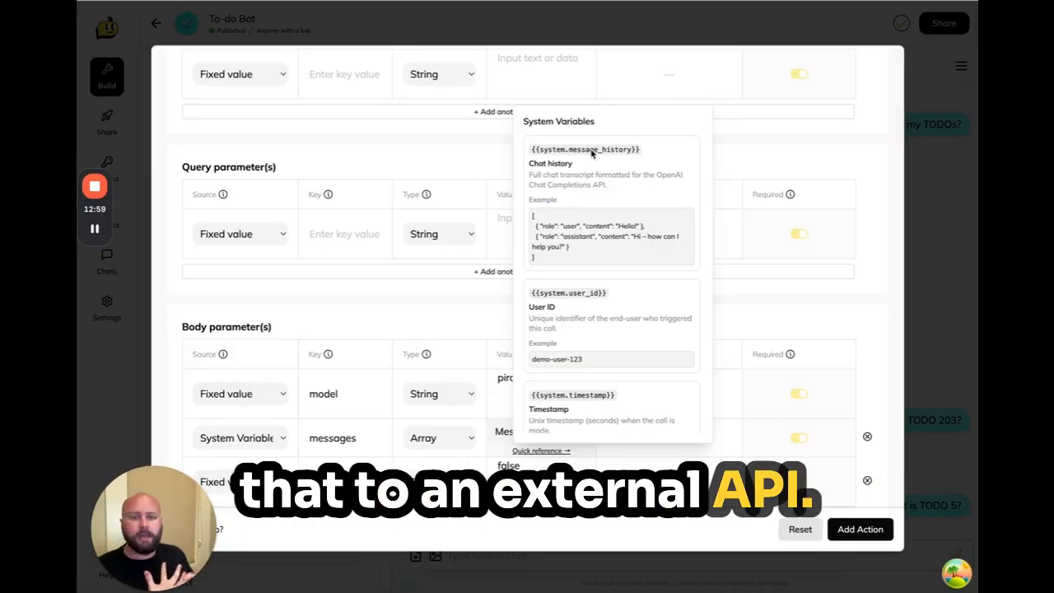
Step: Replace the messages array in the cURL command with {{system.message_history}} and parse the command again
{"action": "scroll", "coordinate": [486, 175], "scroll_direction": "up", "scroll_amount": 12}
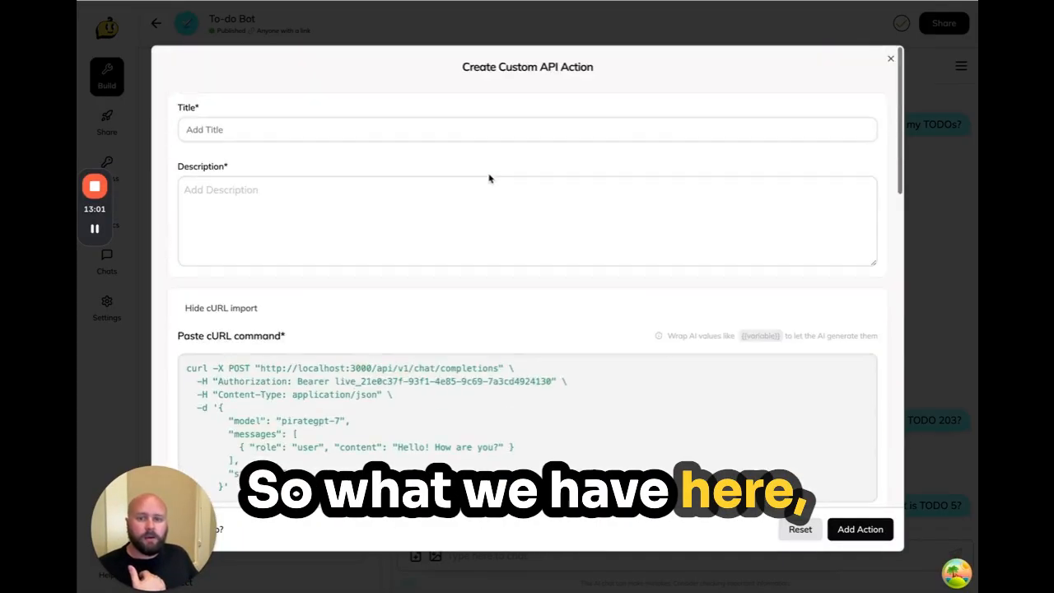
{"action": "scroll", "coordinate": [489, 187], "scroll_direction": "down", "scroll_amount": 2}
{"action": "left_click_drag", "start_coordinate": [234, 339], "coordinate": [295, 314]}
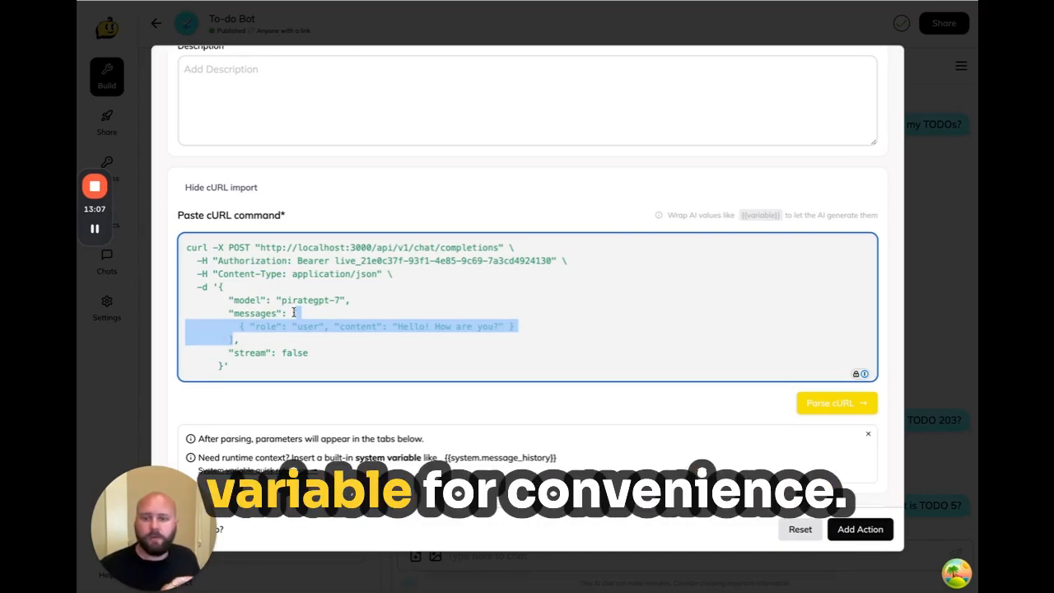
{"action": "key", "text": "BackSpace"}
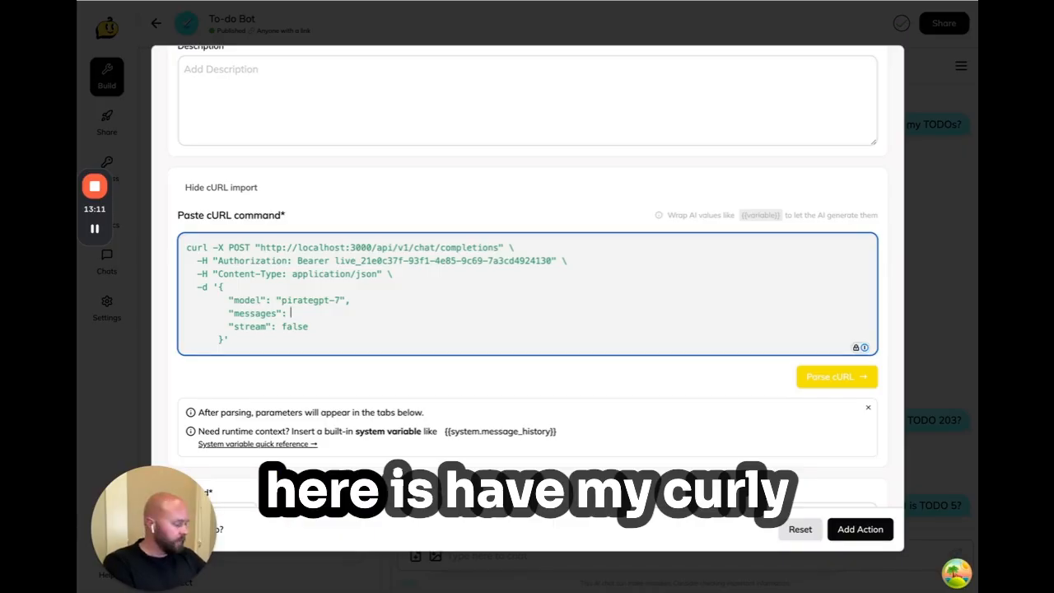
{"action": "type", "text": "{{}},"}
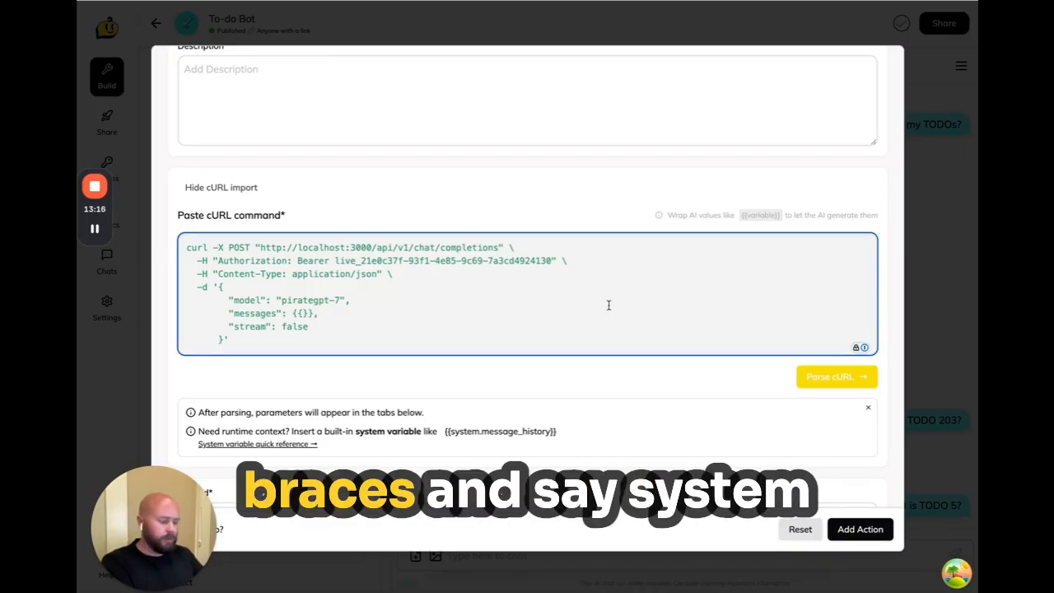
{"action": "type", "text": "system.message_history"}
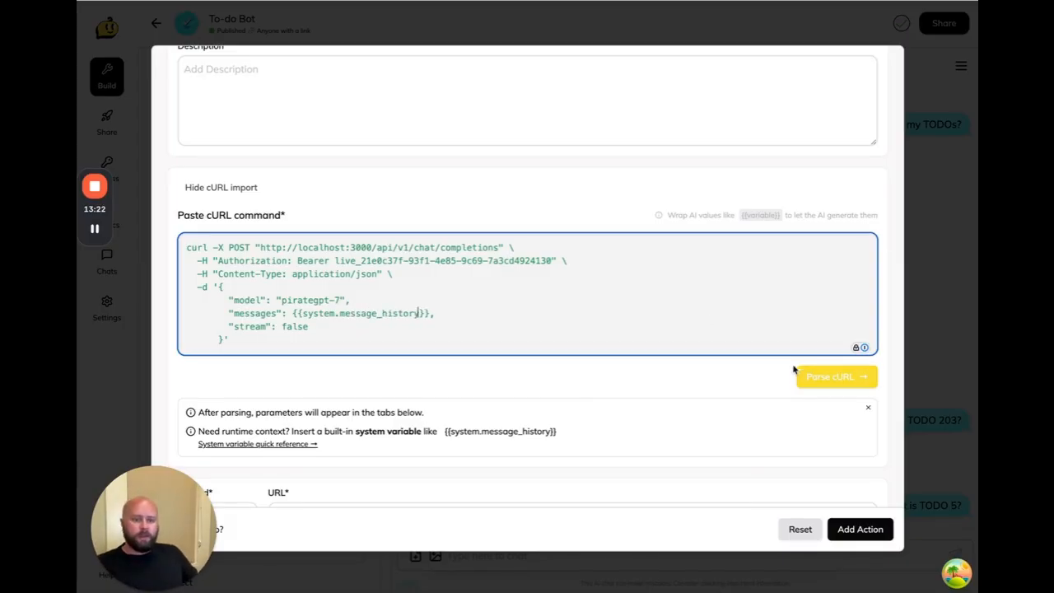
{"action": "left_click", "coordinate": [815, 376]}
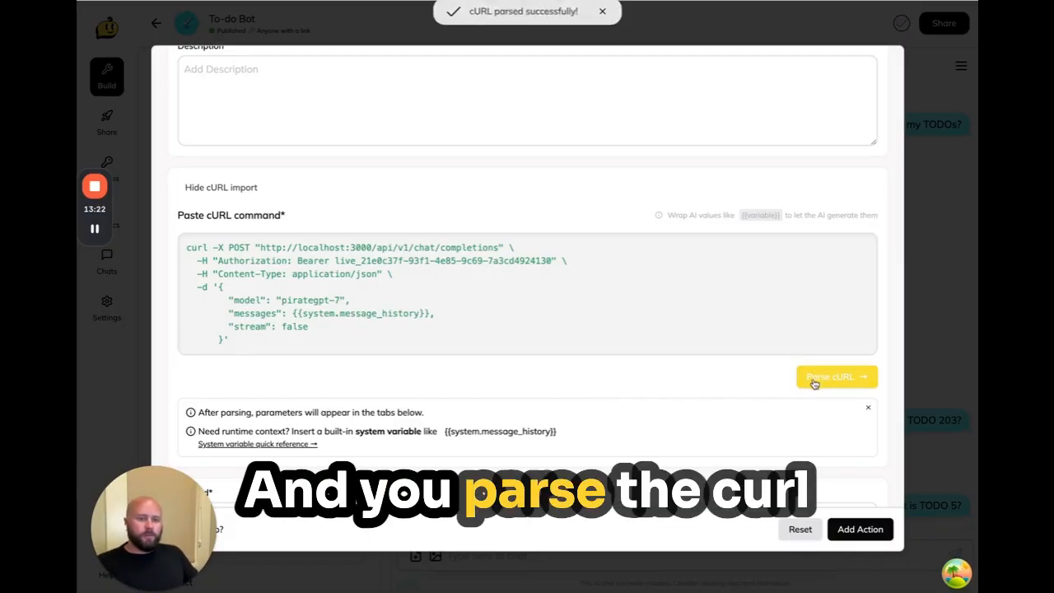
Step: Examine the re-imported messages body parameter, the descriptions of the available system variables, and the edited cURL command
{"action": "scroll", "coordinate": [595, 391], "scroll_direction": "down", "scroll_amount": 10}
{"action": "scroll", "coordinate": [556, 348], "scroll_direction": "up", "scroll_amount": 3}
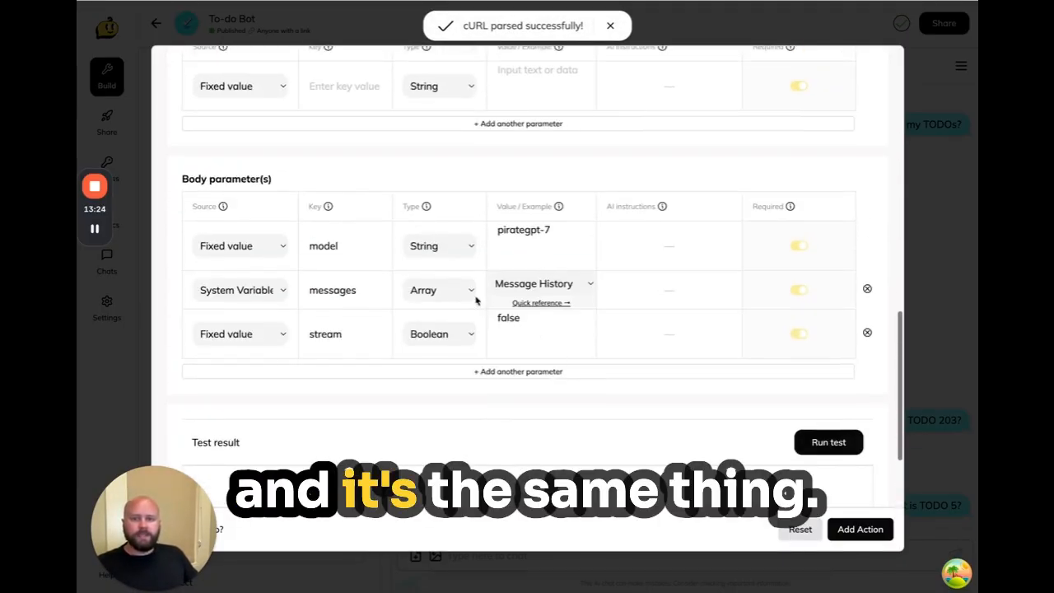
{"action": "left_click", "coordinate": [541, 302]}
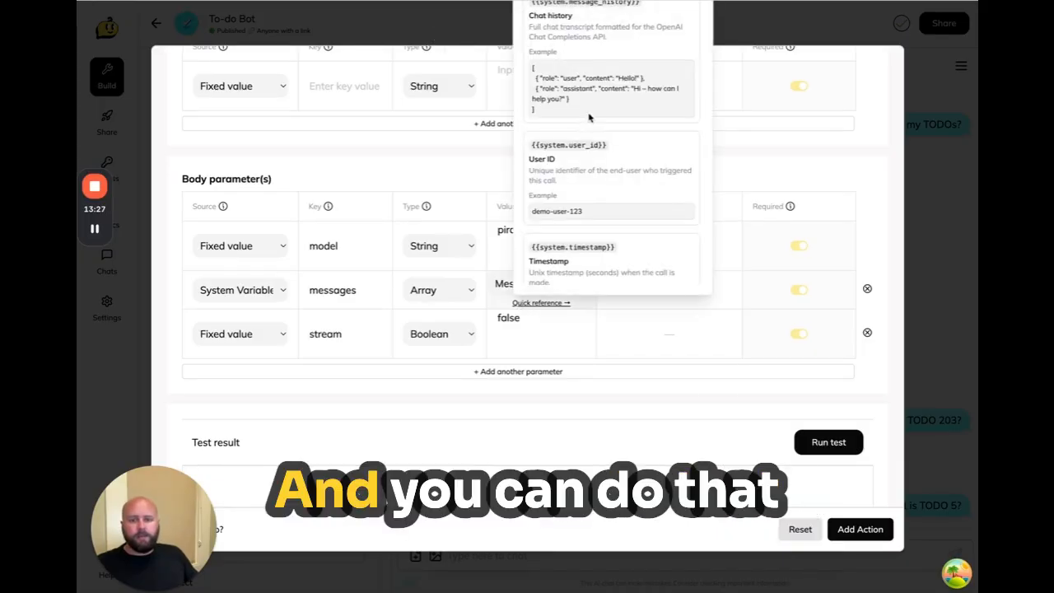
{"action": "scroll", "coordinate": [588, 165], "scroll_direction": "up", "scroll_amount": 2}
{"action": "scroll", "coordinate": [588, 152], "scroll_direction": "up", "scroll_amount": 1}
{"action": "scroll", "coordinate": [563, 288], "scroll_direction": "down", "scroll_amount": 1}
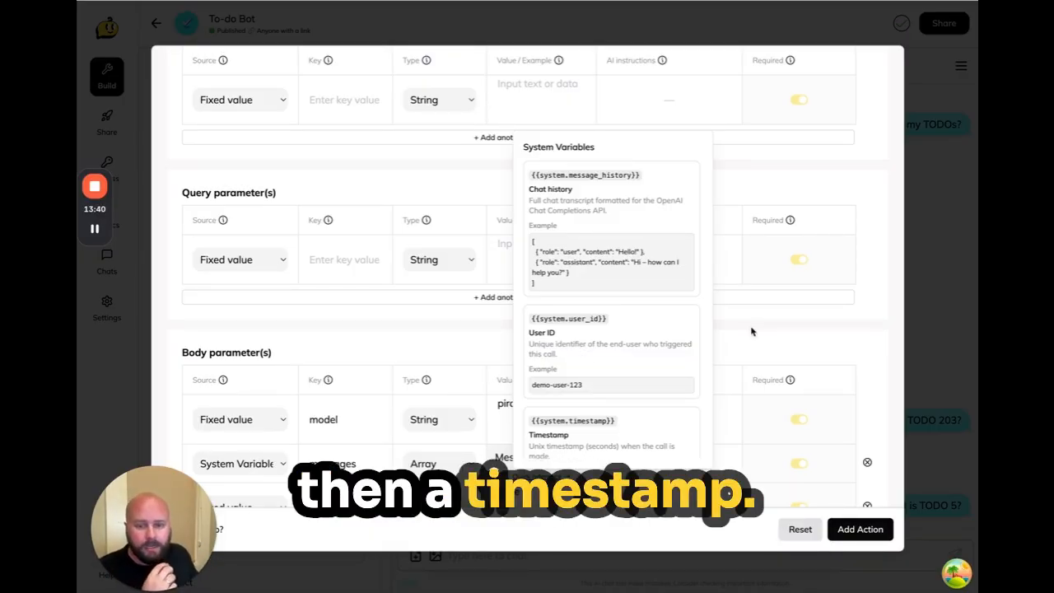
{"action": "scroll", "coordinate": [650, 366], "scroll_direction": "down", "scroll_amount": 3}
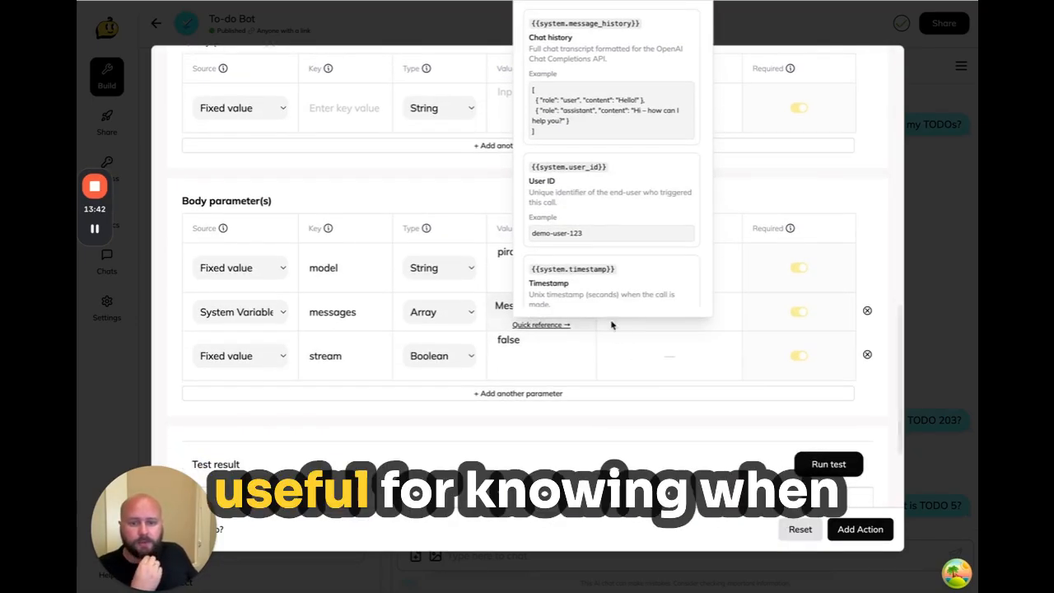
{"action": "scroll", "coordinate": [637, 354], "scroll_direction": "up", "scroll_amount": 1}
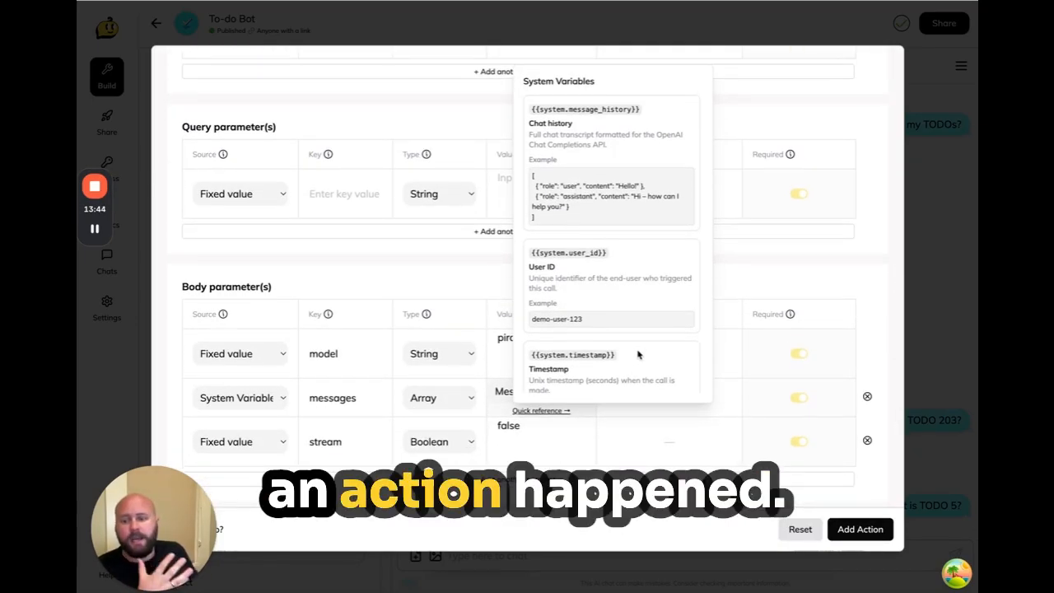
{"action": "scroll", "coordinate": [660, 332], "scroll_direction": "up", "scroll_amount": 1}
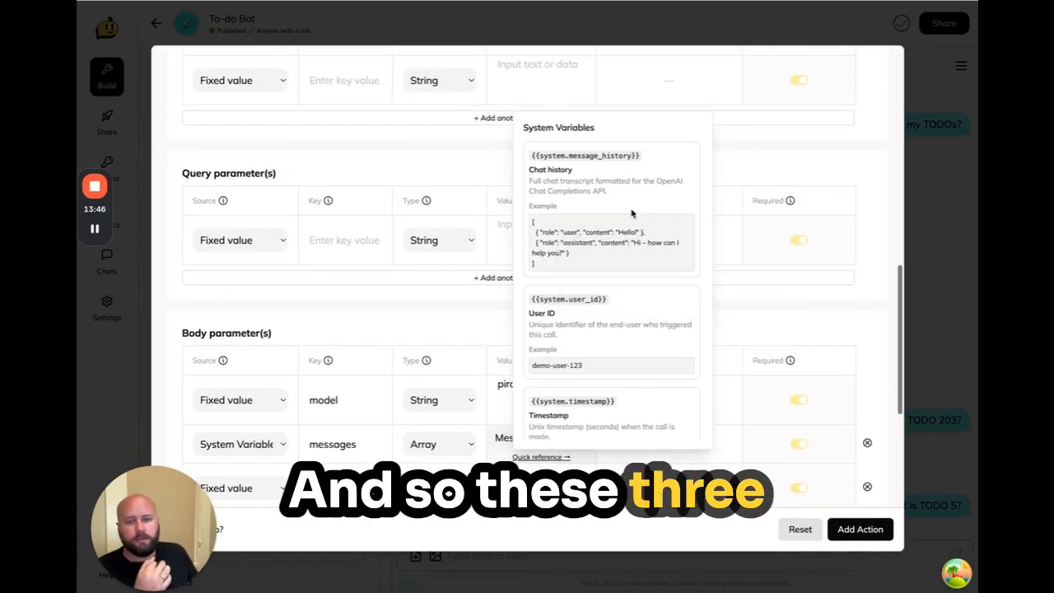
{"action": "scroll", "coordinate": [625, 279], "scroll_direction": "up", "scroll_amount": 10}
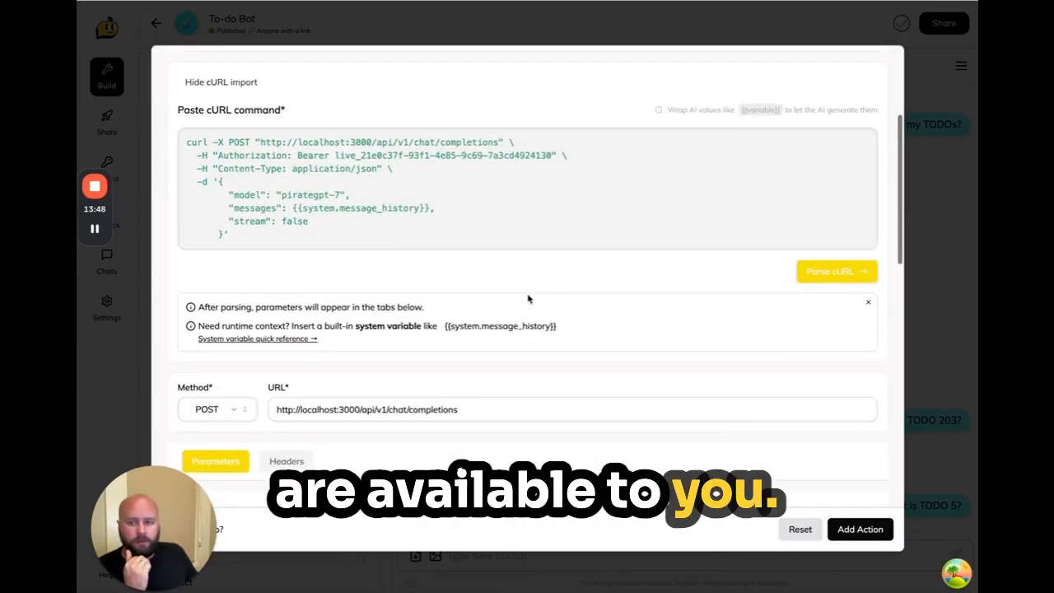
{"action": "left_click", "coordinate": [348, 195]}
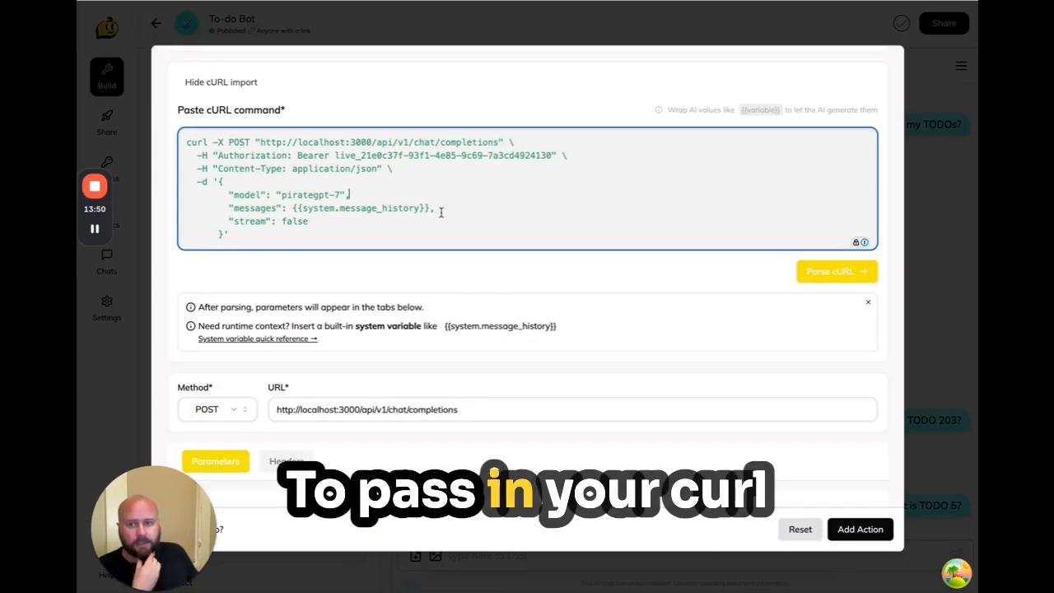
{"action": "scroll", "coordinate": [485, 246], "scroll_direction": "down", "scroll_amount": 10}
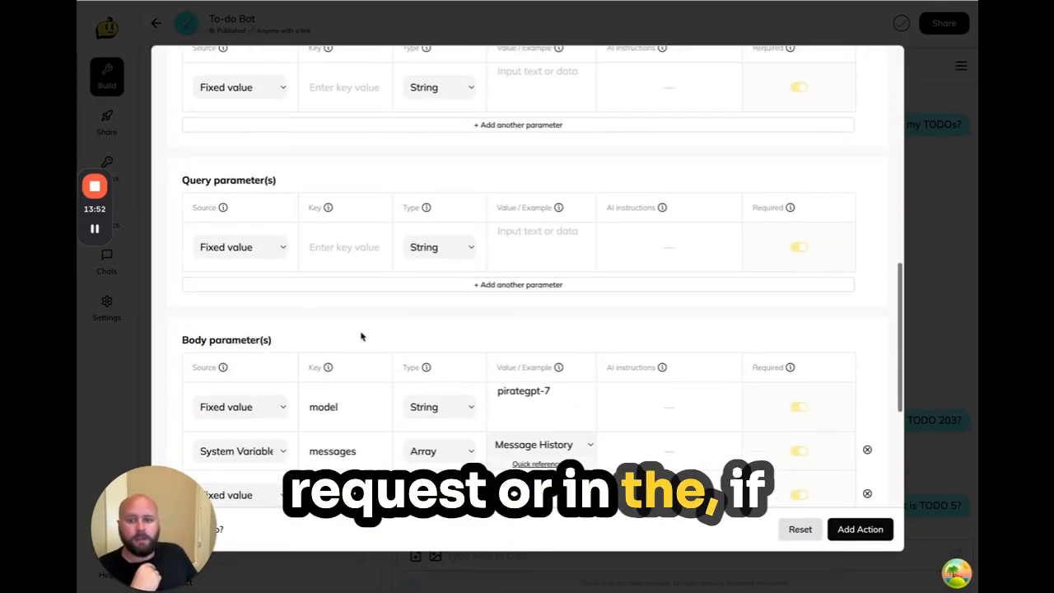
{"action": "scroll", "coordinate": [360, 336], "scroll_direction": "up", "scroll_amount": 10}
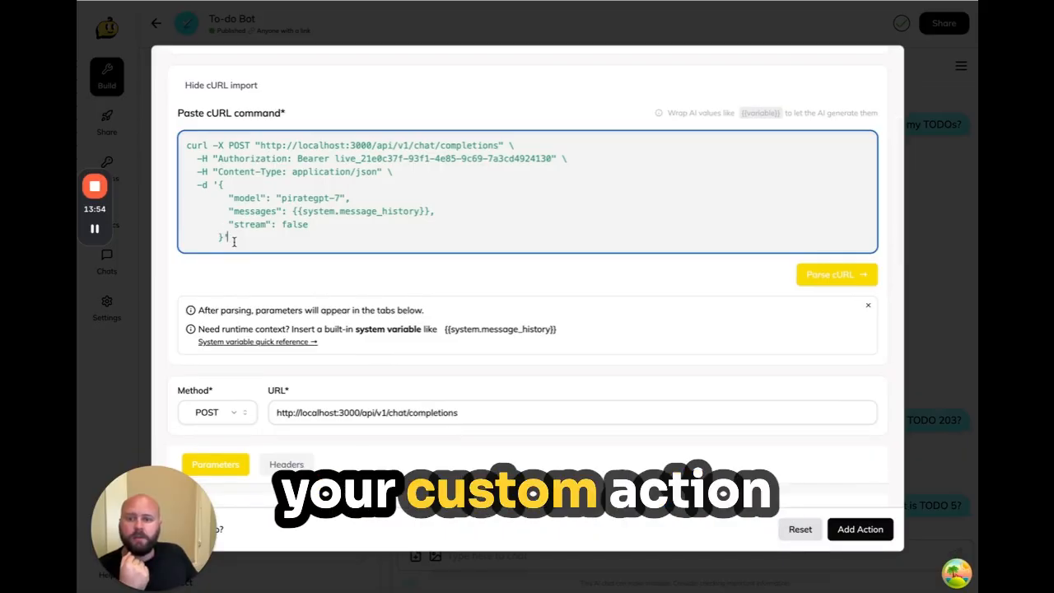
Step: Try the source options for the query parameter, including Let AI generate, and settle on System Variable
{"action": "scroll", "coordinate": [355, 299], "scroll_direction": "down", "scroll_amount": 7}
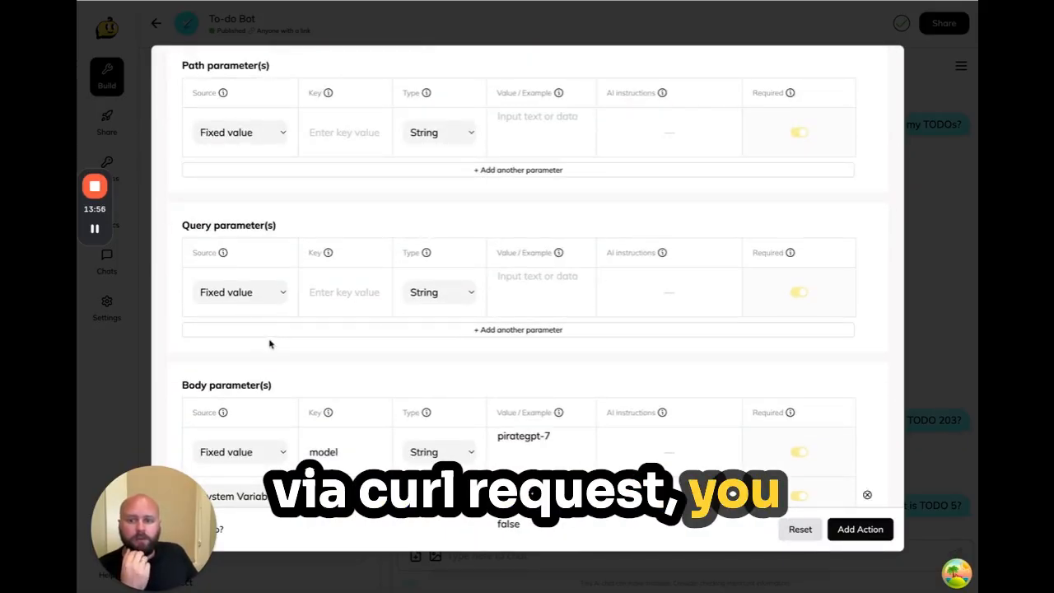
{"action": "left_click", "coordinate": [240, 293]}
{"action": "left_click", "coordinate": [230, 326]}
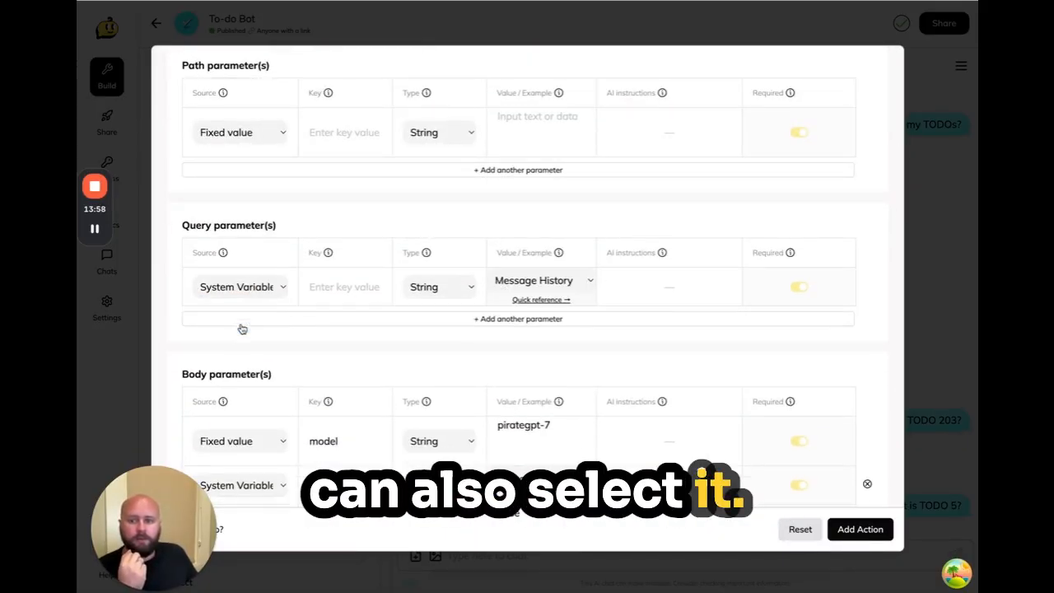
{"action": "left_click", "coordinate": [245, 300]}
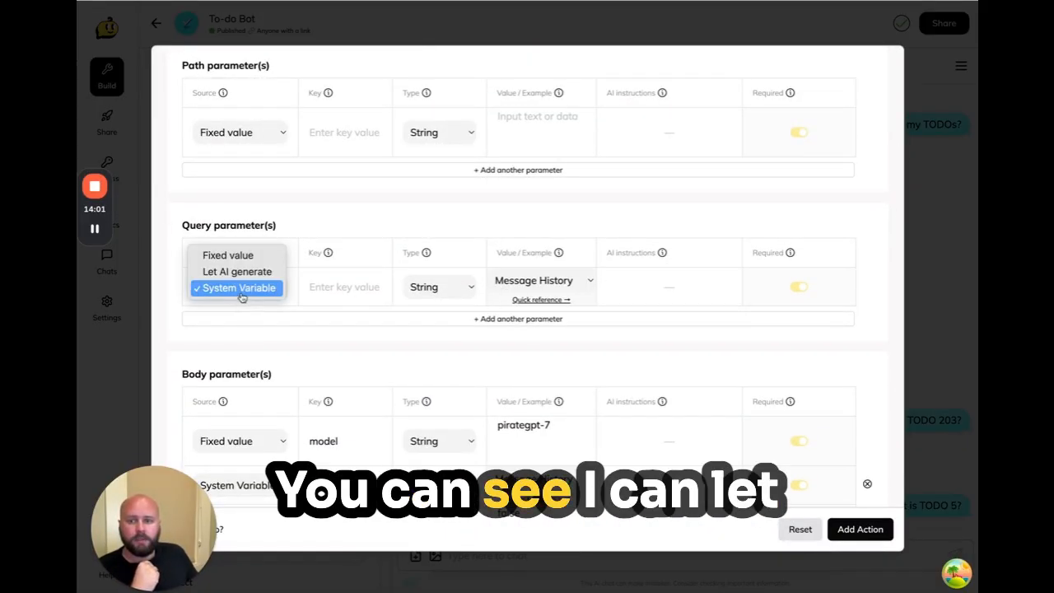
{"action": "left_click", "coordinate": [231, 274]}
{"action": "left_click", "coordinate": [234, 292]}
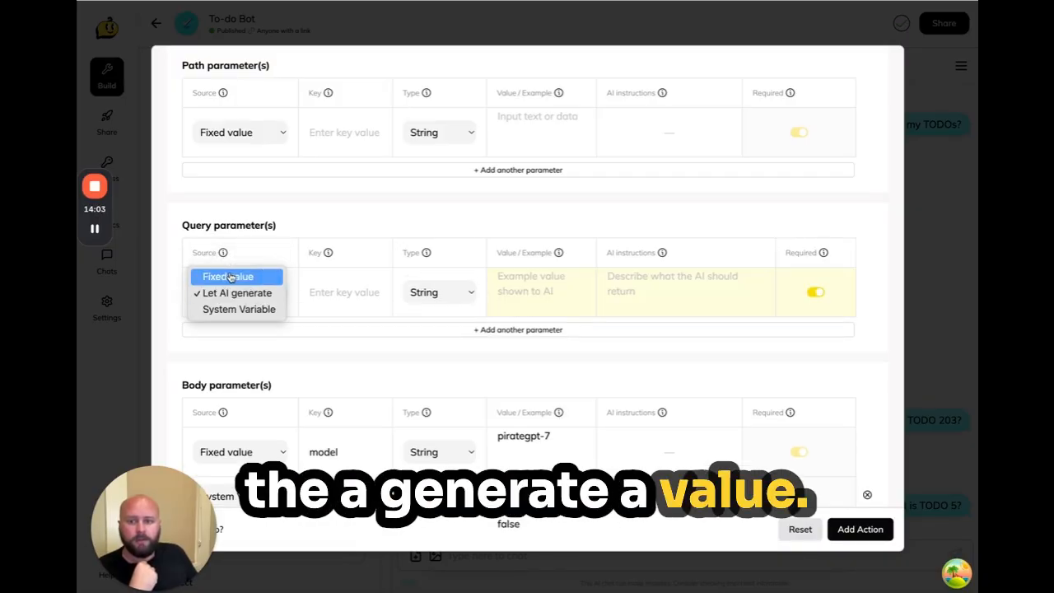
{"action": "left_click", "coordinate": [233, 291]}
{"action": "left_click", "coordinate": [233, 292]}
{"action": "left_click", "coordinate": [230, 326]}
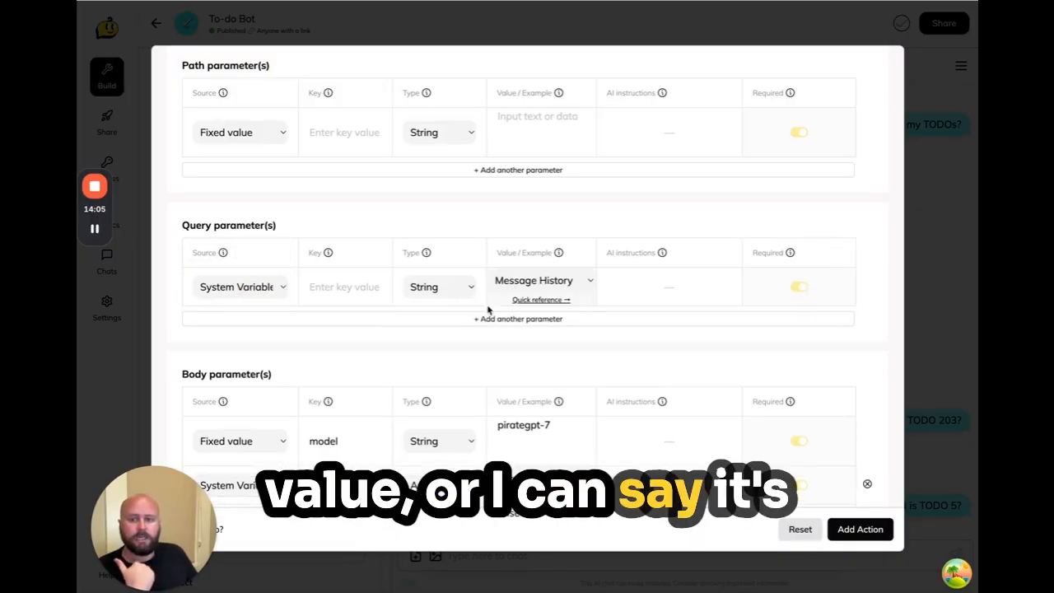
Step: Check which system variables the query parameter's value can use and read their quick reference
{"action": "left_click", "coordinate": [526, 289]}
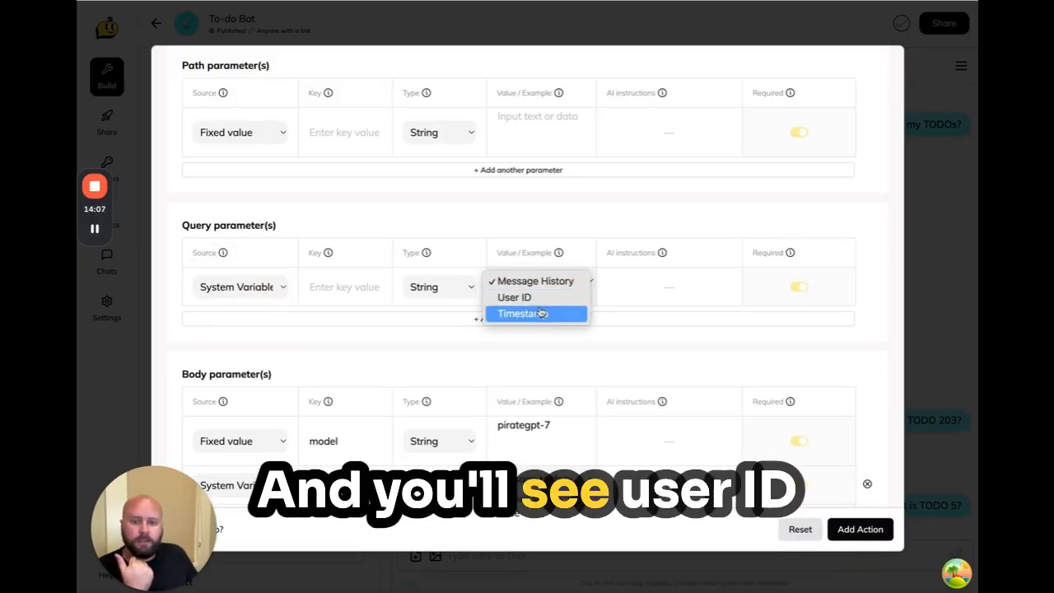
{"action": "left_click", "coordinate": [641, 328]}
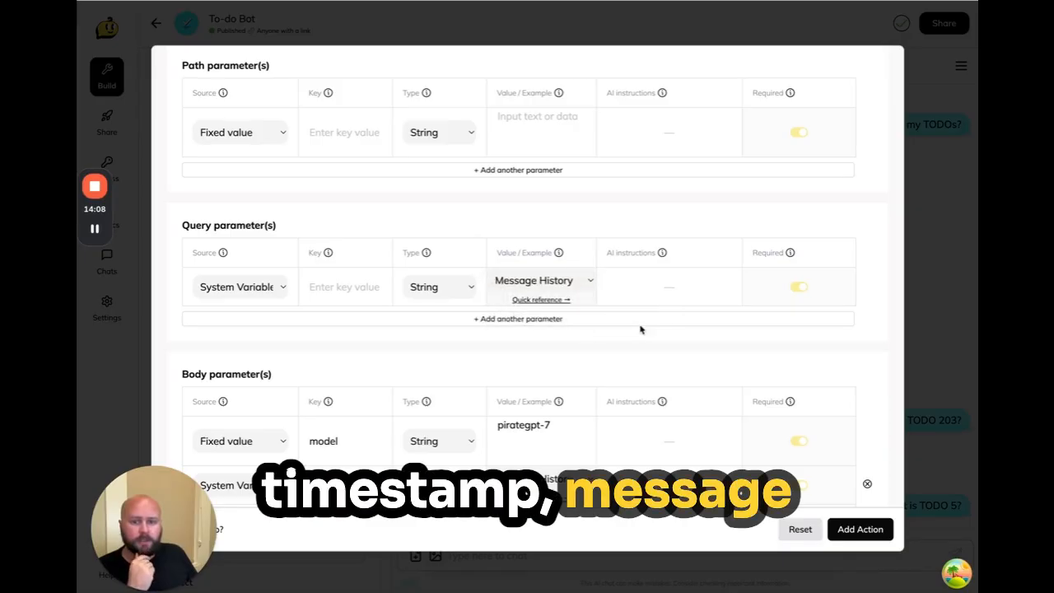
{"action": "left_click", "coordinate": [525, 300]}
{"action": "scroll", "coordinate": [613, 271], "scroll_direction": "up", "scroll_amount": 1}
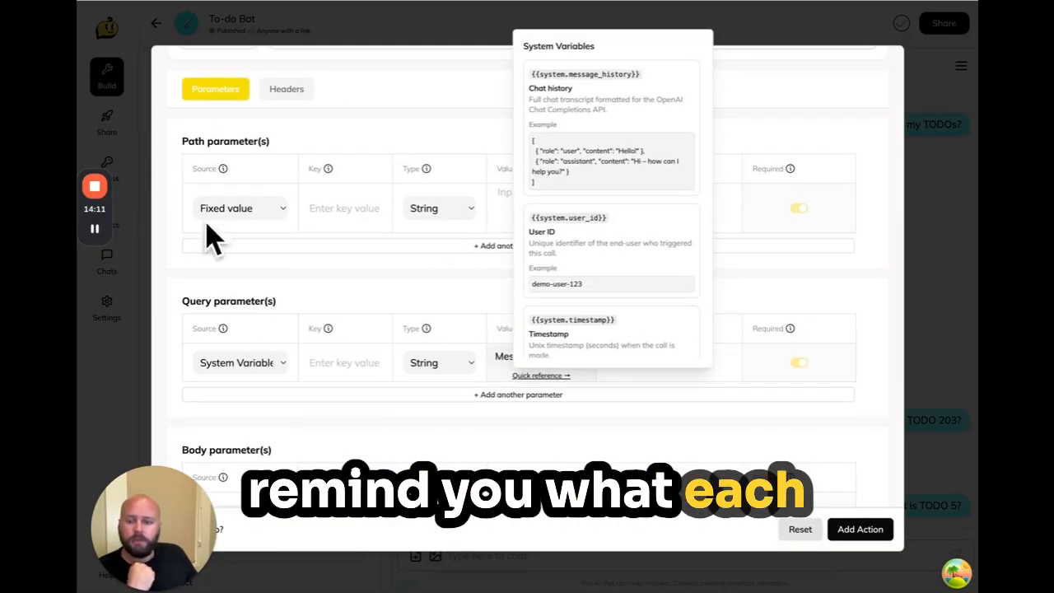
{"action": "left_click", "coordinate": [486, 301]}
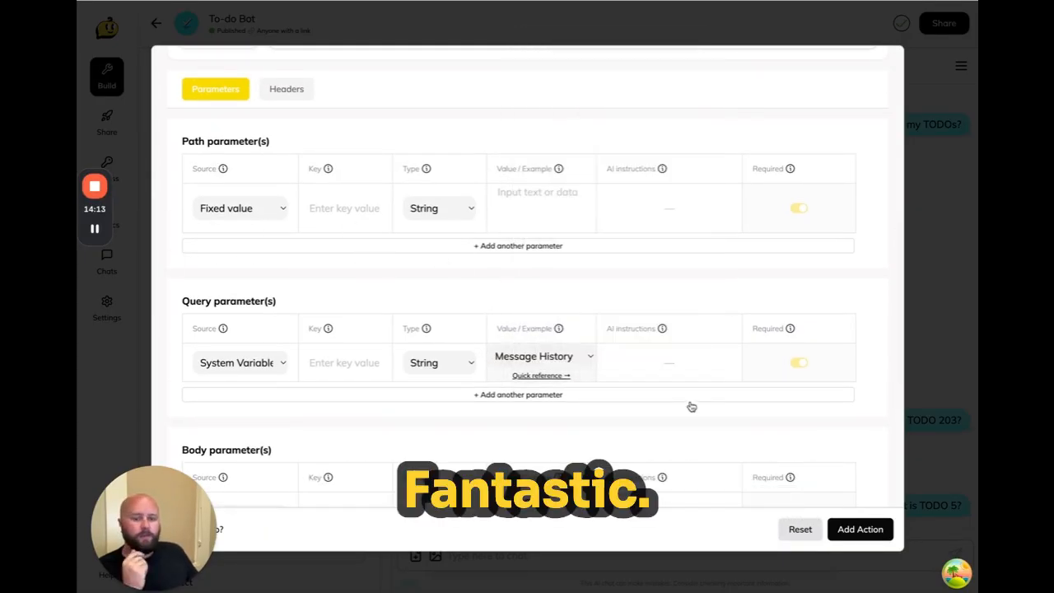